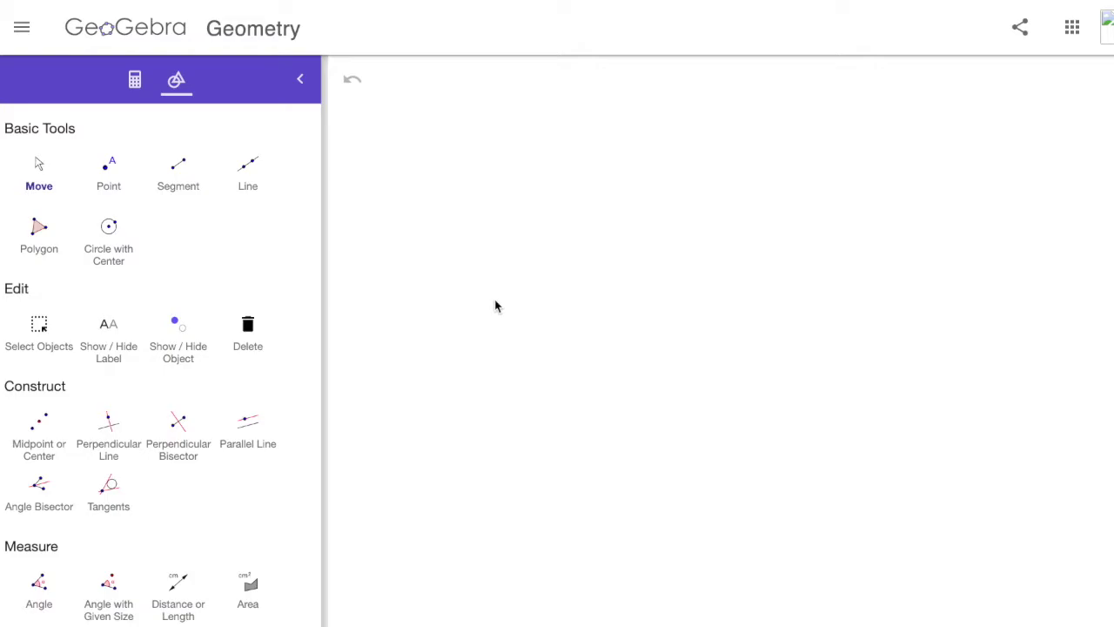
- Draw a closed five-sided polygon with its apex upward and its narrow base at the bottom, using the Polygon tool
{"action": "scroll", "coordinate": [271, 304], "scroll_direction": "down", "scroll_amount": 5}
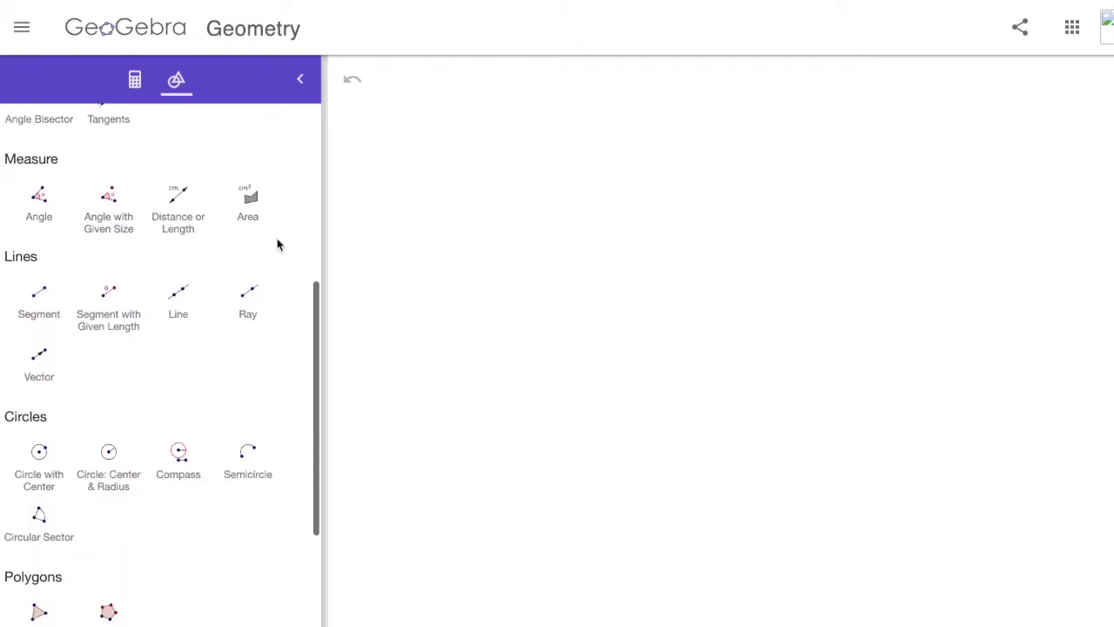
{"action": "scroll", "coordinate": [278, 246], "scroll_direction": "down", "scroll_amount": 2}
{"action": "scroll", "coordinate": [278, 247], "scroll_direction": "up", "scroll_amount": 6}
{"action": "scroll", "coordinate": [278, 248], "scroll_direction": "down", "scroll_amount": 5}
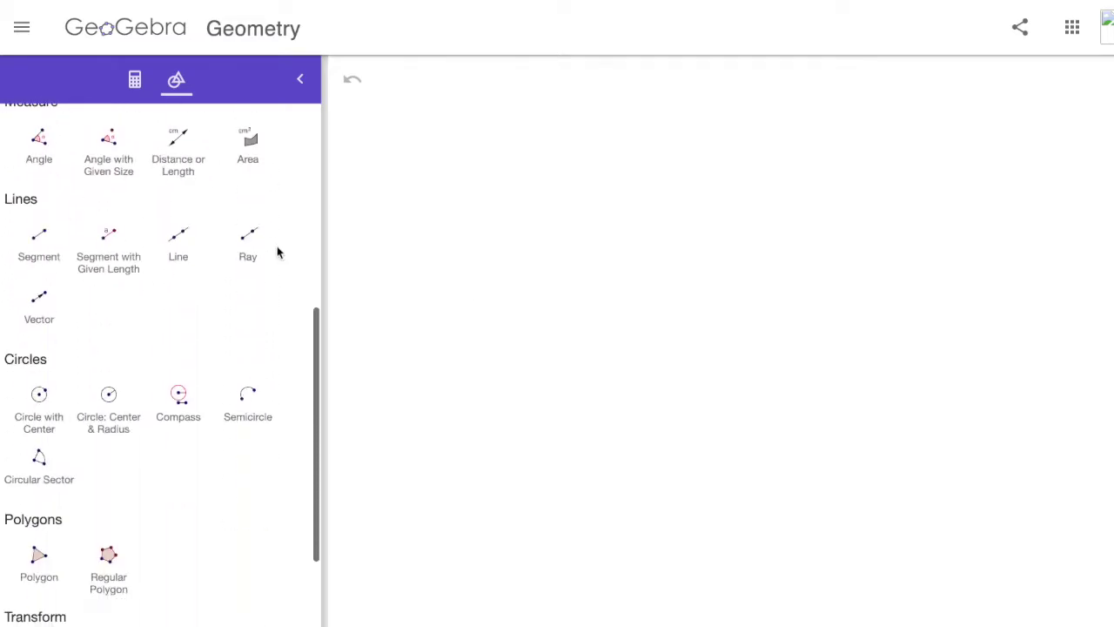
{"action": "scroll", "coordinate": [279, 252], "scroll_direction": "down", "scroll_amount": 3}
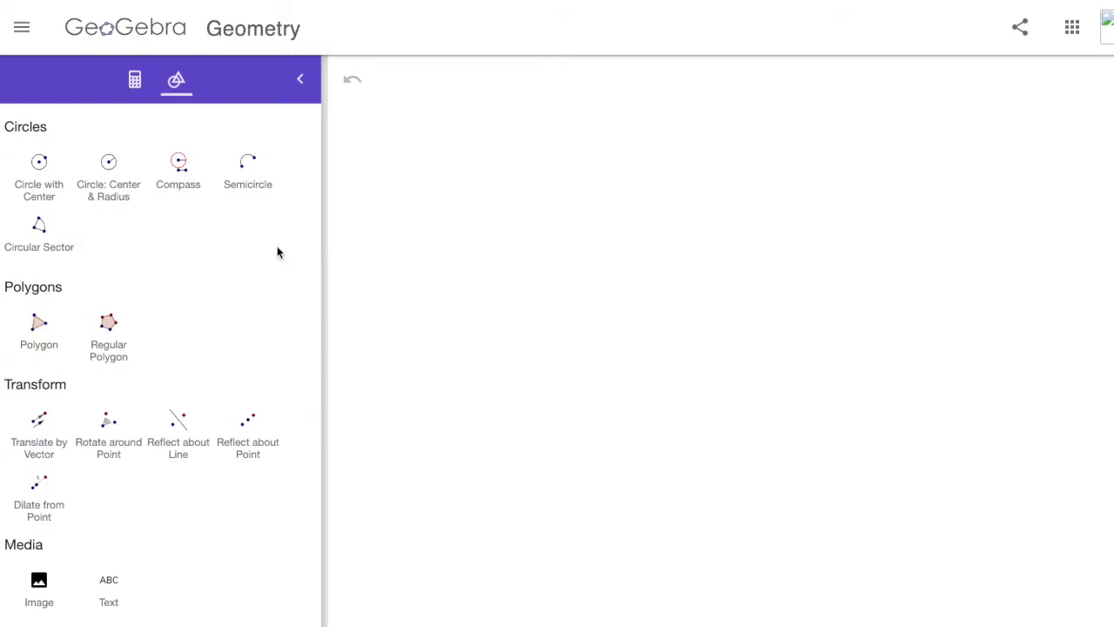
{"action": "left_click", "coordinate": [67, 323]}
{"action": "left_click", "coordinate": [789, 325]}
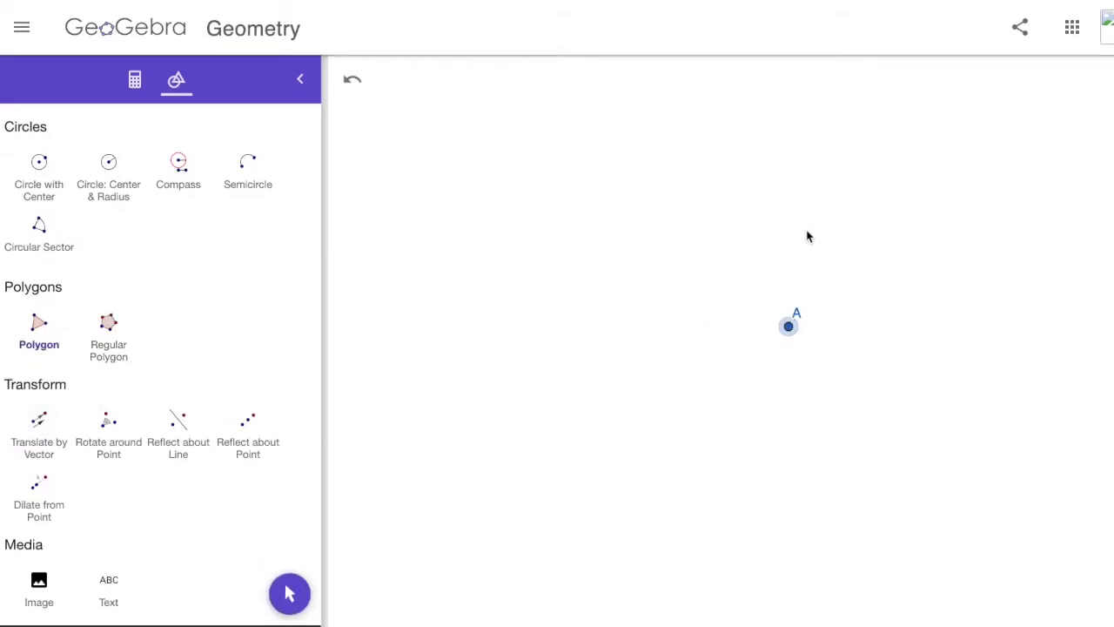
{"action": "left_click", "coordinate": [820, 162]}
{"action": "left_click", "coordinate": [726, 89]}
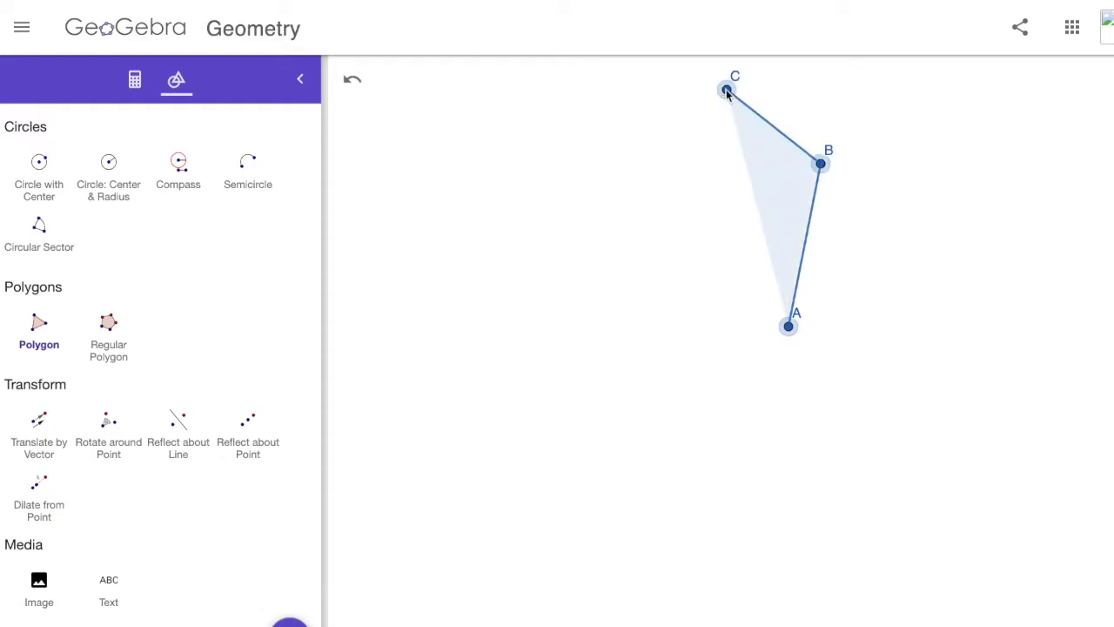
{"action": "left_click", "coordinate": [649, 157]}
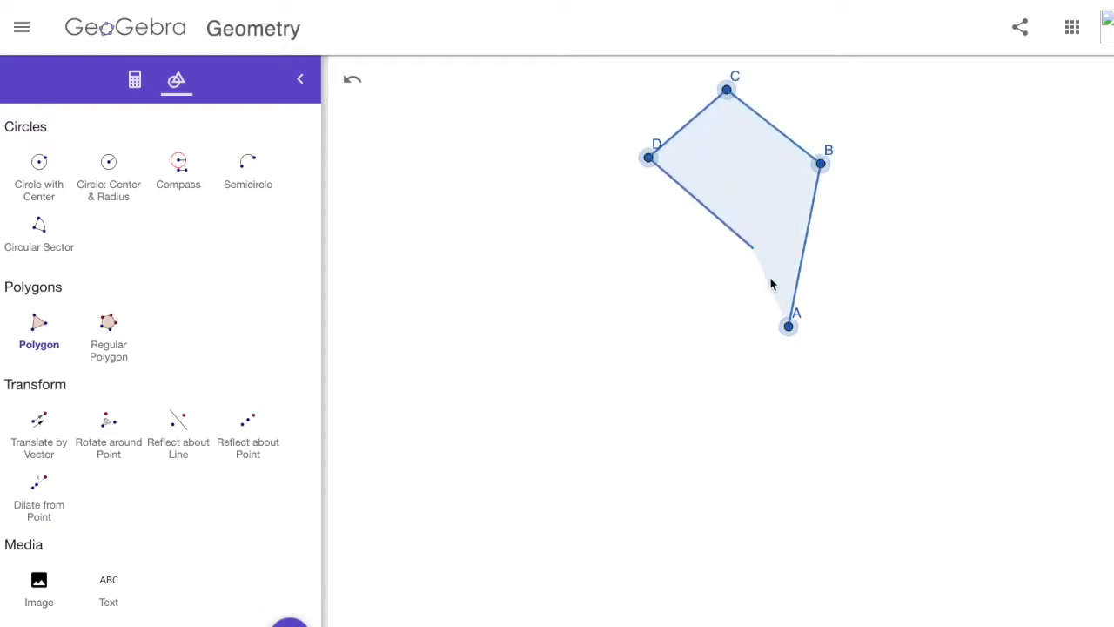
{"action": "left_click", "coordinate": [682, 325]}
{"action": "left_click", "coordinate": [787, 326]}
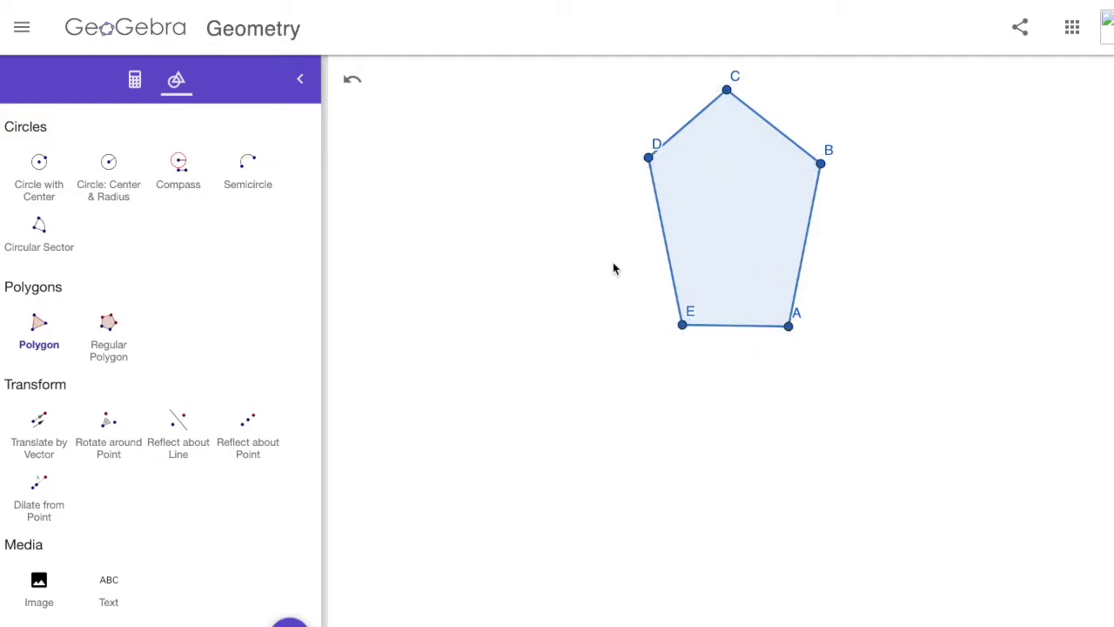
- Try recoloring the pentagon to pink (#FF3366) and undo the change along with the stray point
{"action": "right_click", "coordinate": [708, 224]}
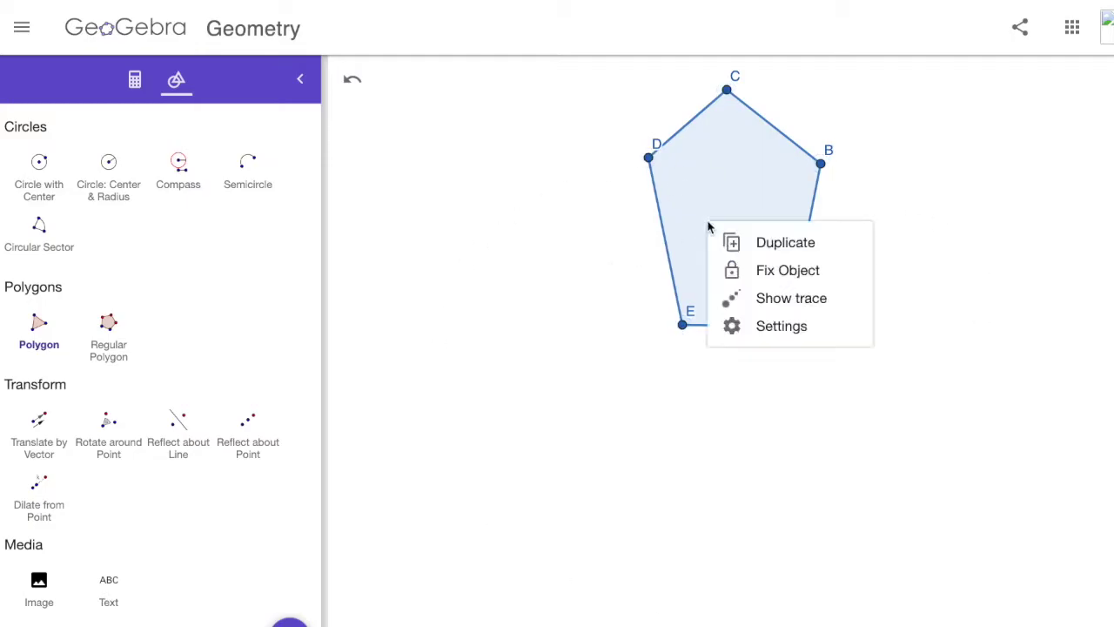
{"action": "left_click", "coordinate": [761, 328]}
{"action": "left_click", "coordinate": [813, 75]}
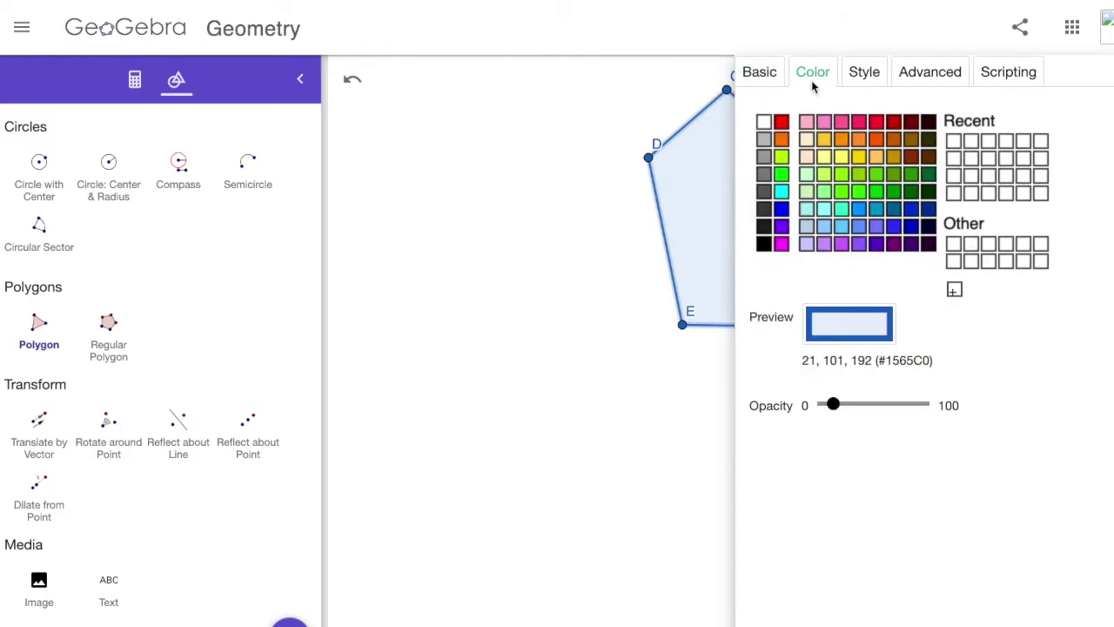
{"action": "left_click", "coordinate": [859, 122]}
{"action": "left_click", "coordinate": [705, 181]}
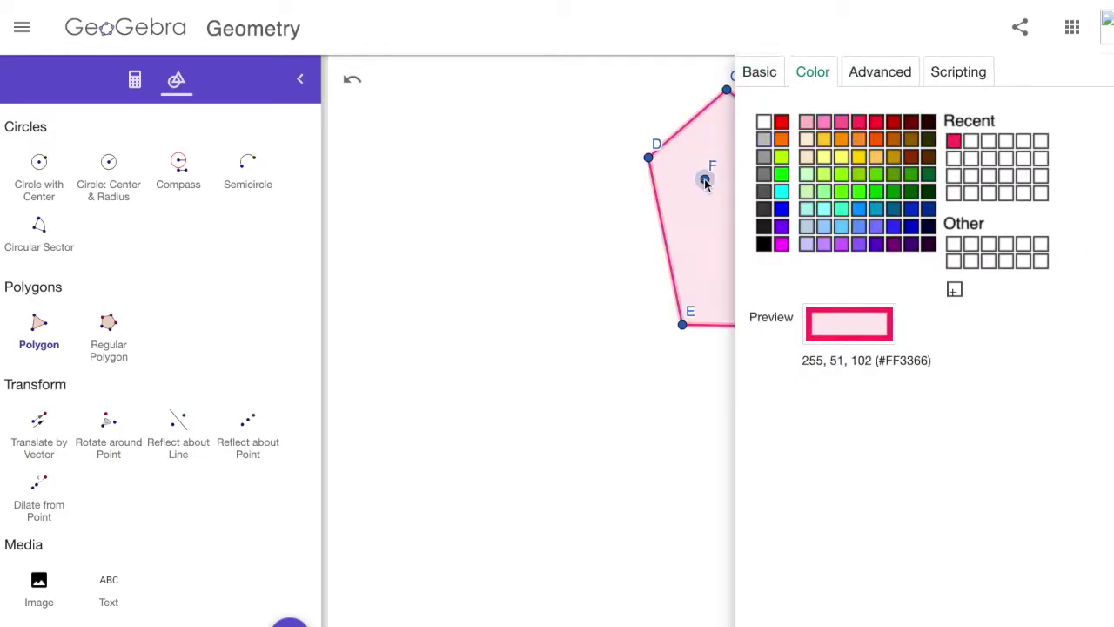
{"action": "left_click", "coordinate": [705, 178]}
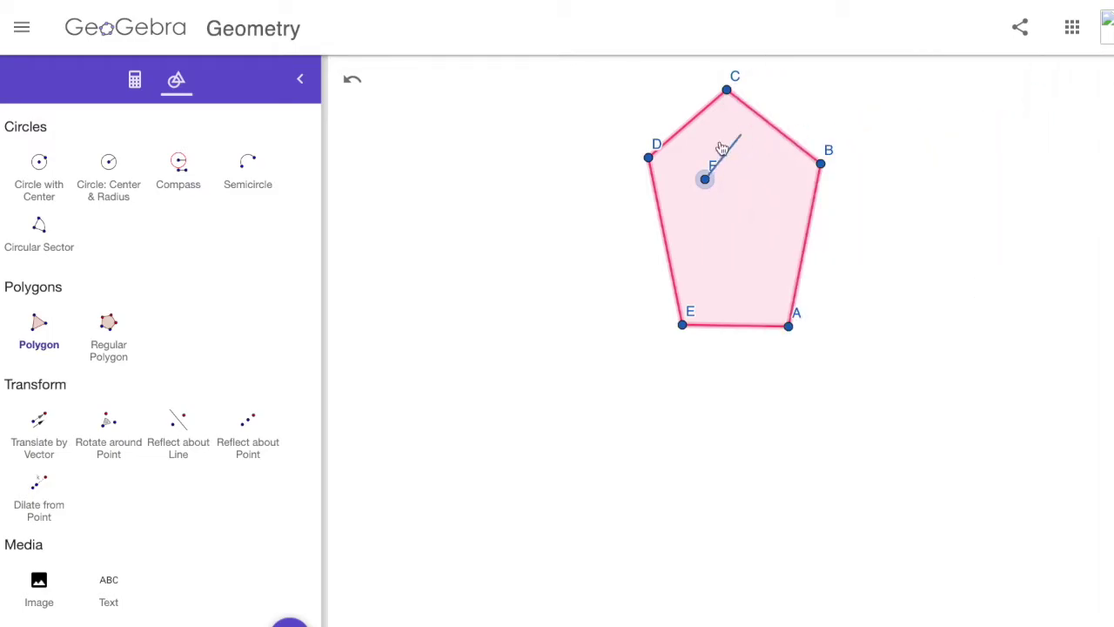
{"action": "left_click", "coordinate": [356, 83]}
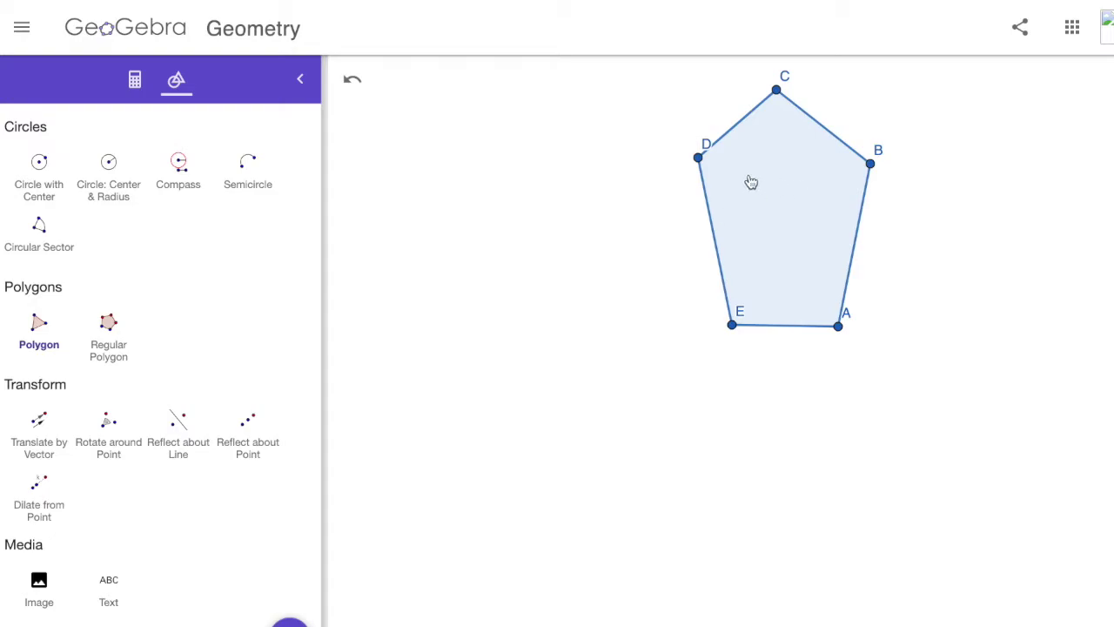
- Hide vertex D of the pentagon and its label through the point's settings
{"action": "right_click", "coordinate": [699, 162]}
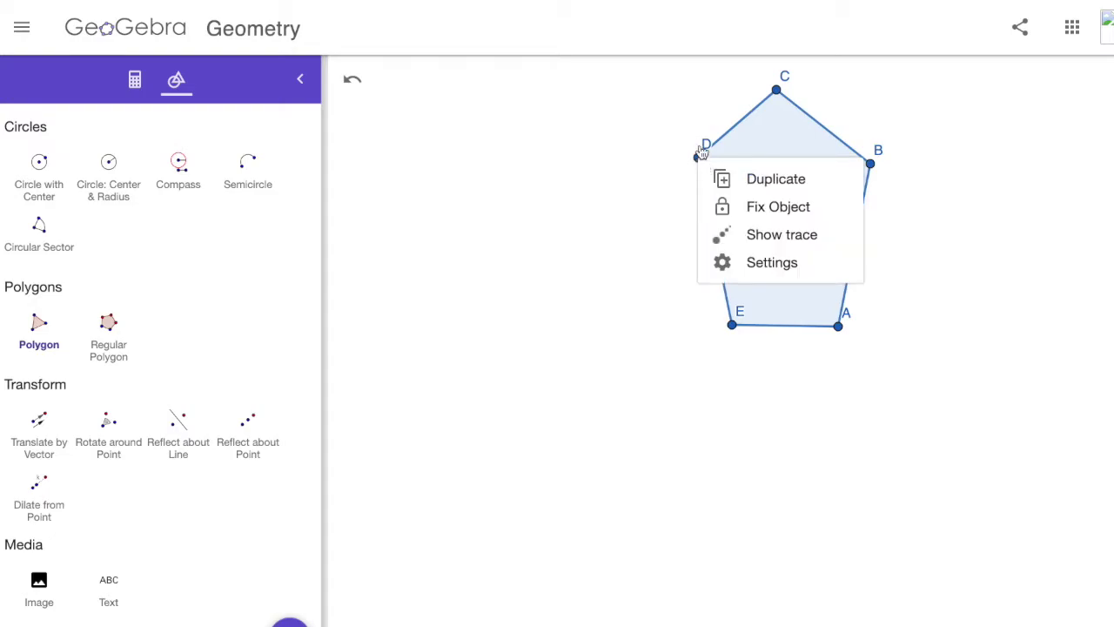
{"action": "left_click", "coordinate": [739, 262]}
{"action": "left_click", "coordinate": [755, 272]}
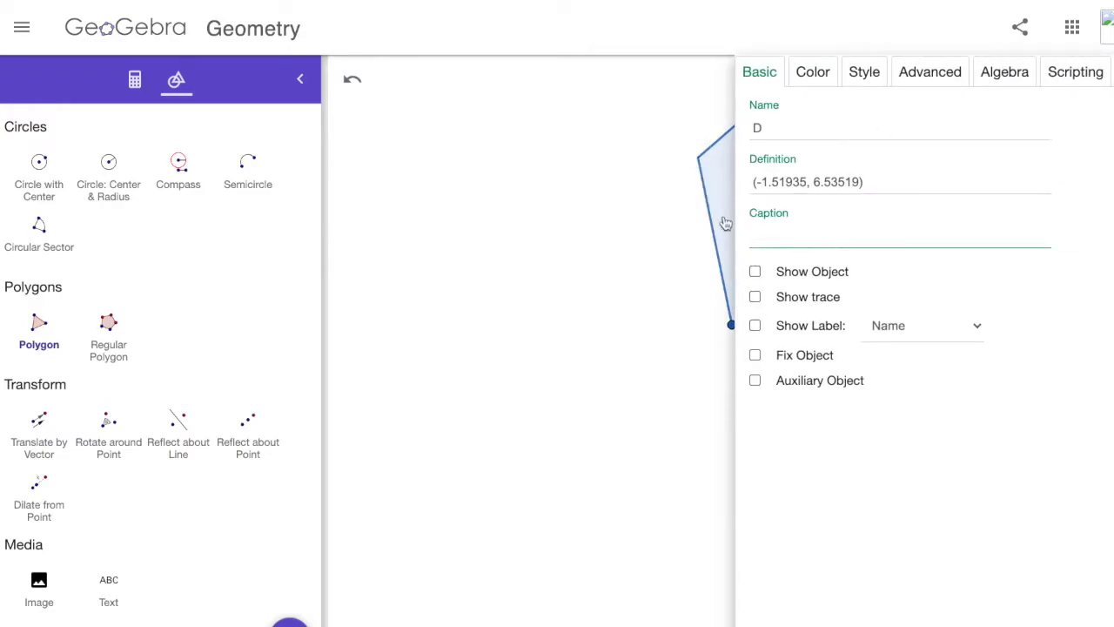
{"action": "left_click", "coordinate": [1113, 71]}
{"action": "left_click_drag", "start_coordinate": [900, 110], "coordinate": [793, 96]}
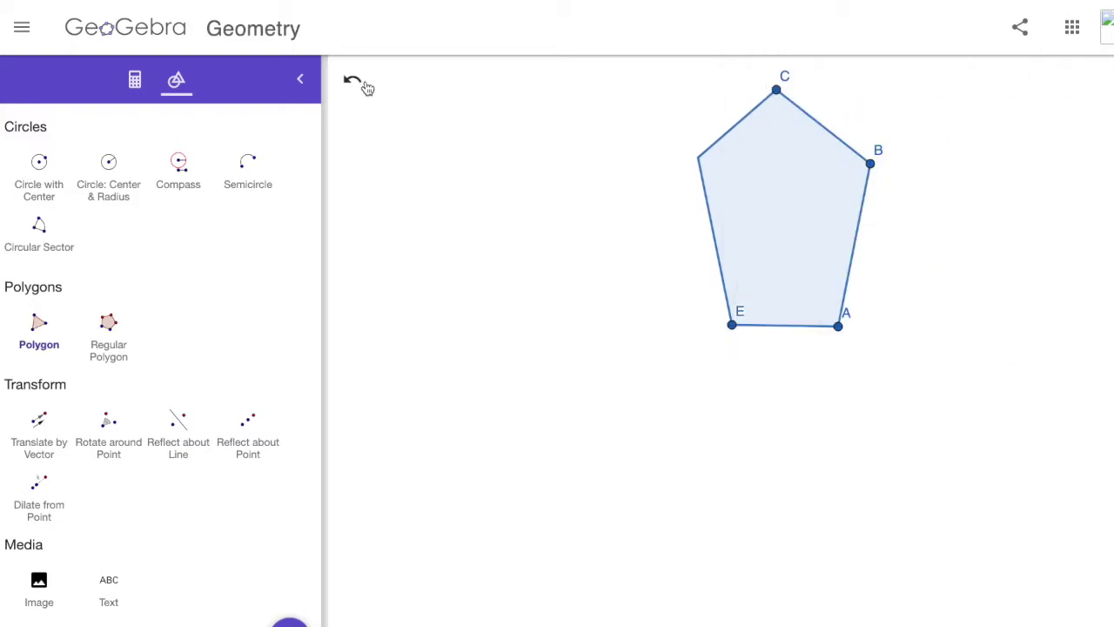
- Hide the pentagon's apex point C and its label with the Move tool active
{"action": "scroll", "coordinate": [6, 191], "scroll_direction": "up", "scroll_amount": 10}
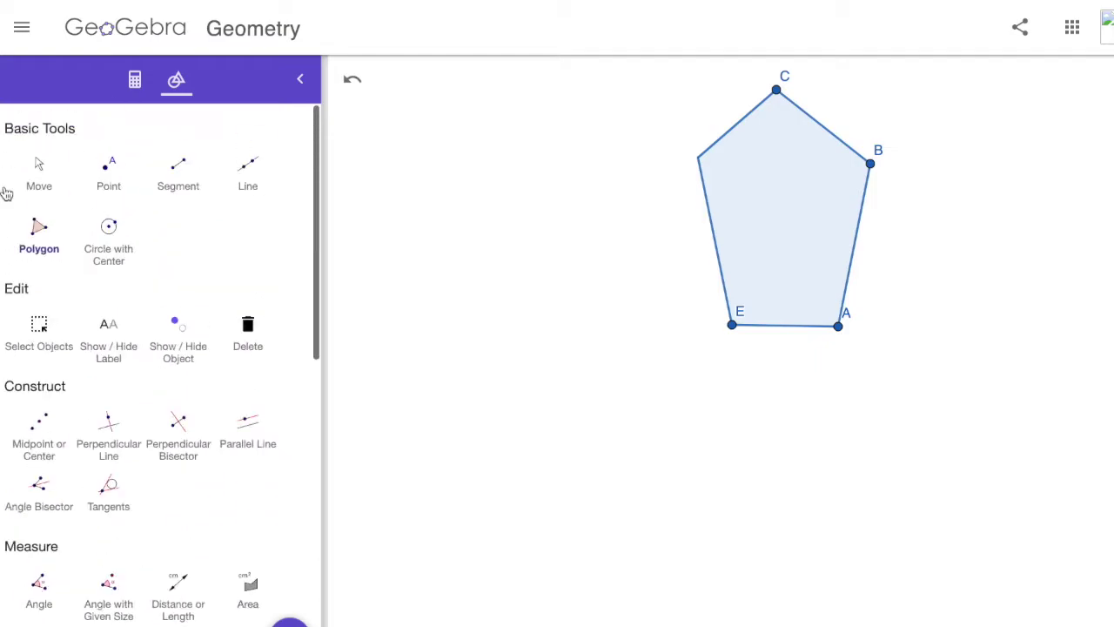
{"action": "left_click", "coordinate": [38, 171]}
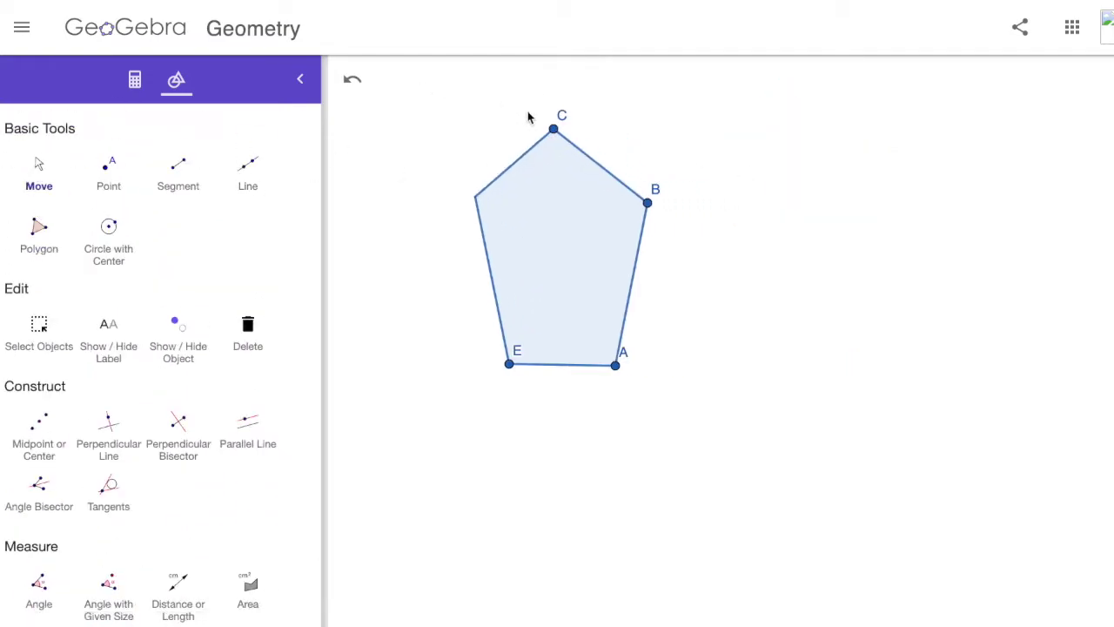
{"action": "left_click", "coordinate": [554, 130]}
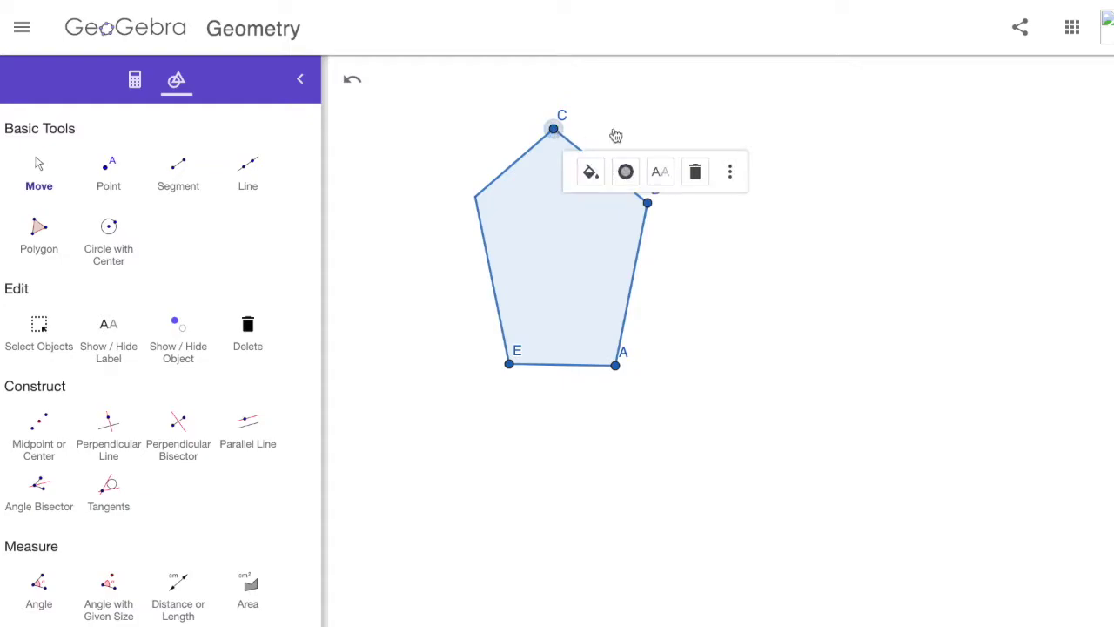
{"action": "left_click", "coordinate": [557, 135]}
{"action": "left_click", "coordinate": [555, 132]}
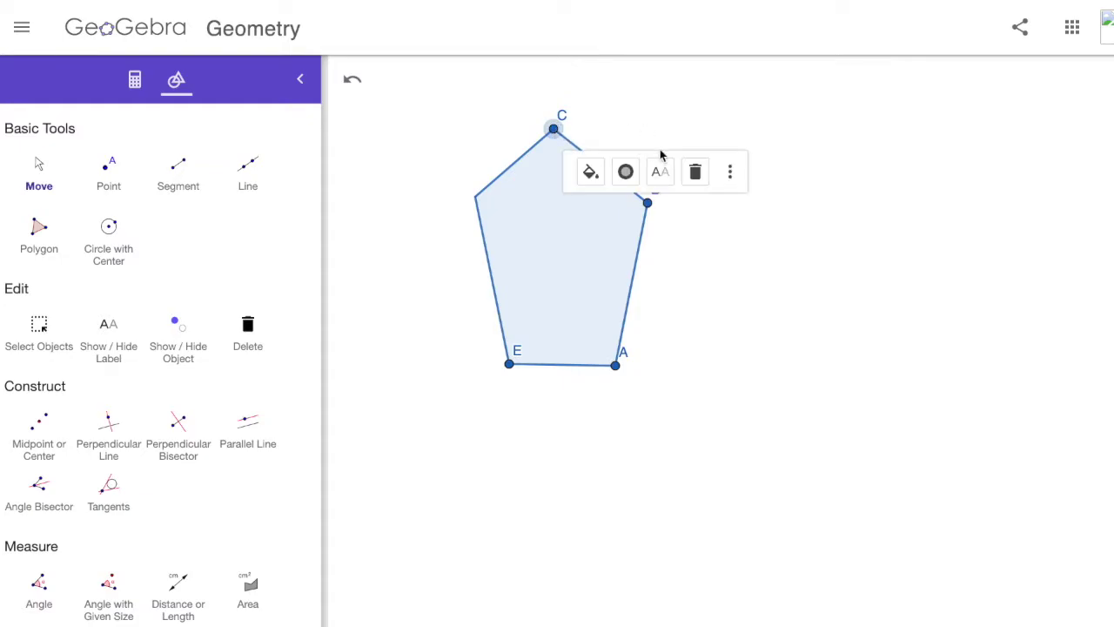
{"action": "left_click", "coordinate": [729, 172]}
{"action": "left_click", "coordinate": [791, 296]}
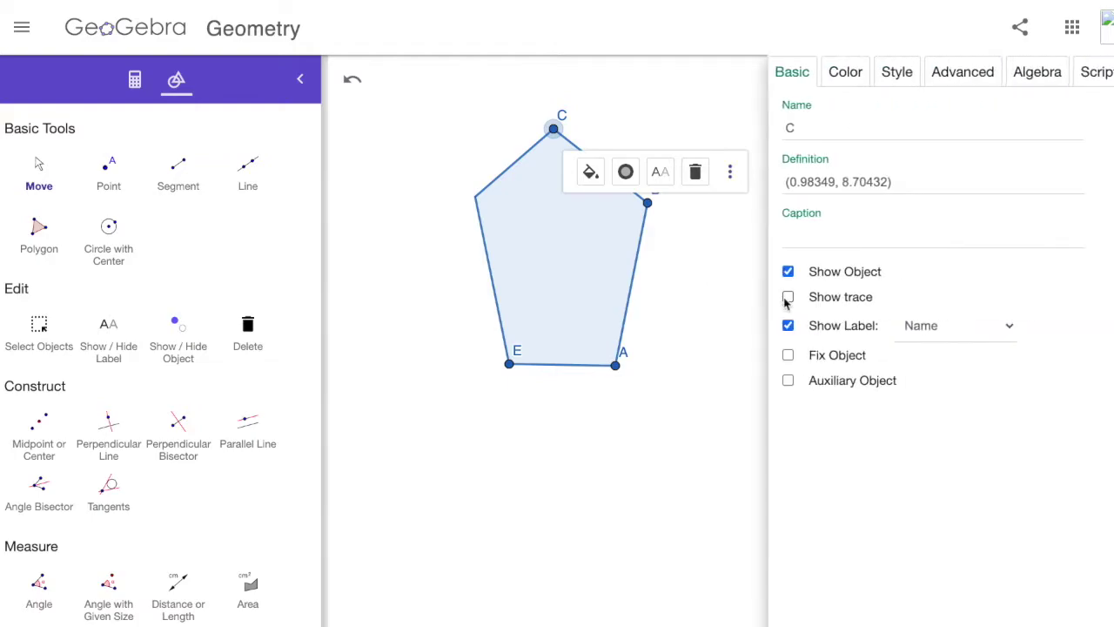
{"action": "left_click", "coordinate": [755, 271]}
{"action": "left_click", "coordinate": [754, 325]}
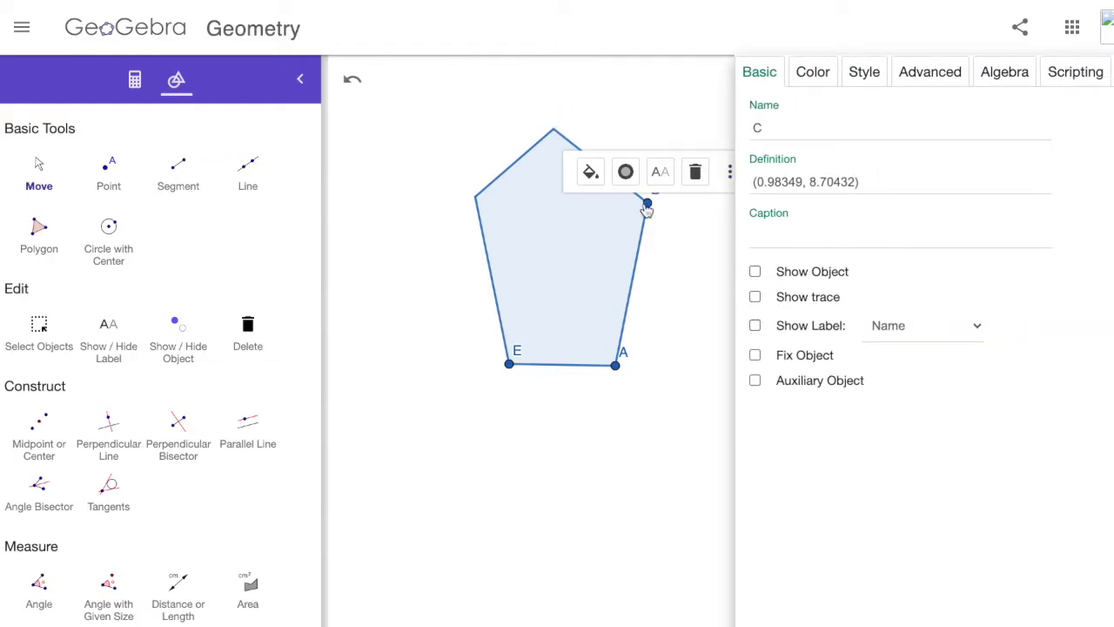
- Hide the remaining pentagon vertices B, A and E together with their labels
{"action": "left_click", "coordinate": [647, 203]}
{"action": "left_click", "coordinate": [755, 272]}
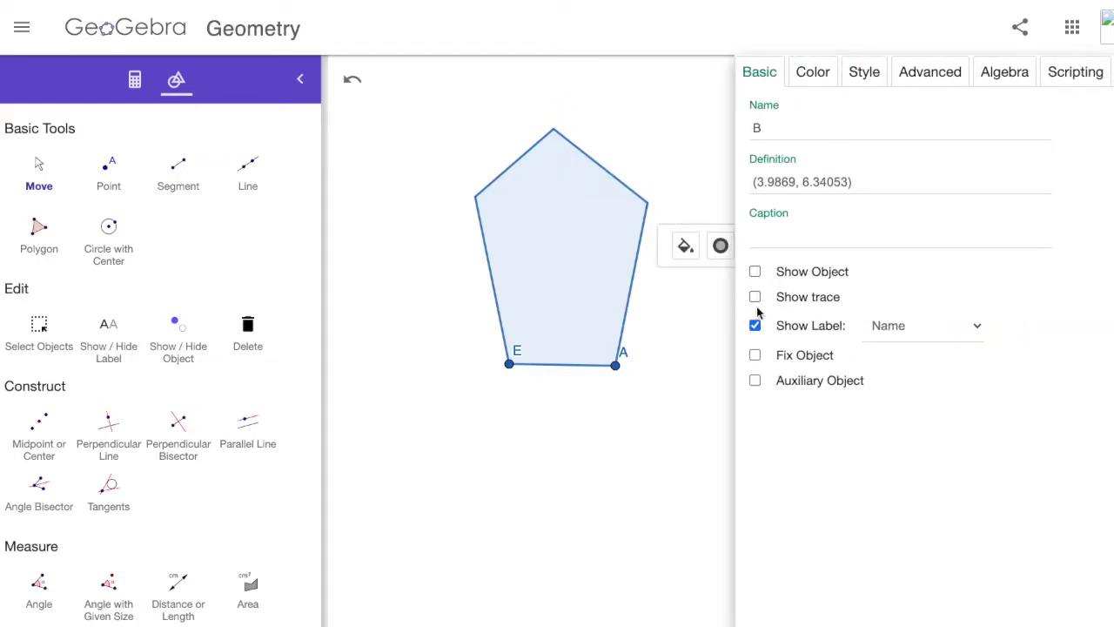
{"action": "left_click", "coordinate": [755, 326]}
{"action": "left_click", "coordinate": [620, 371]}
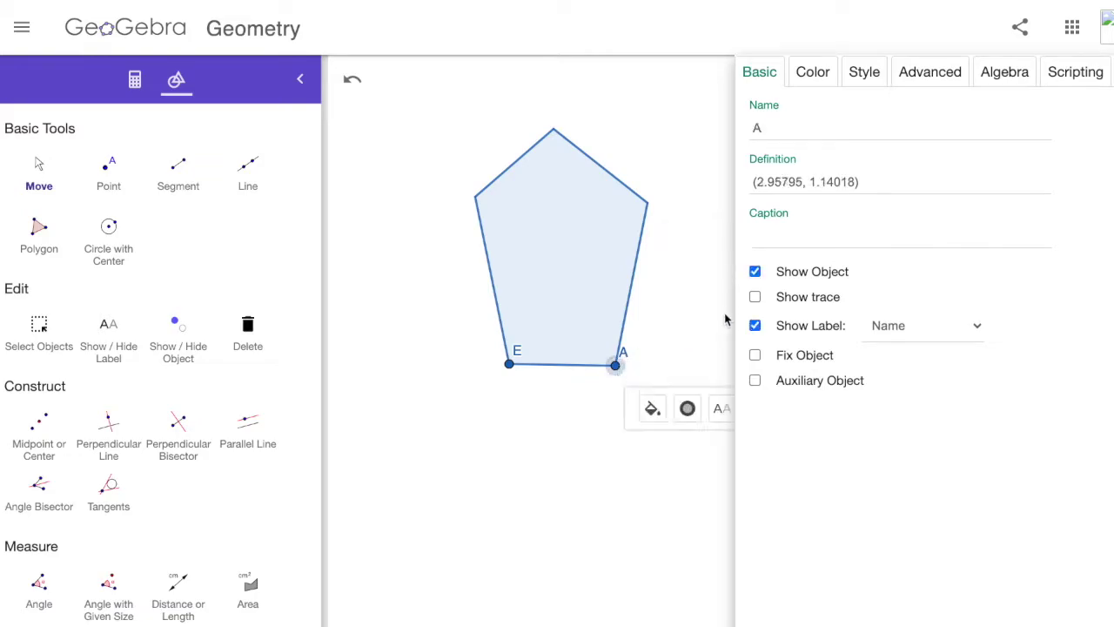
{"action": "left_click", "coordinate": [755, 271]}
{"action": "left_click", "coordinate": [755, 323]}
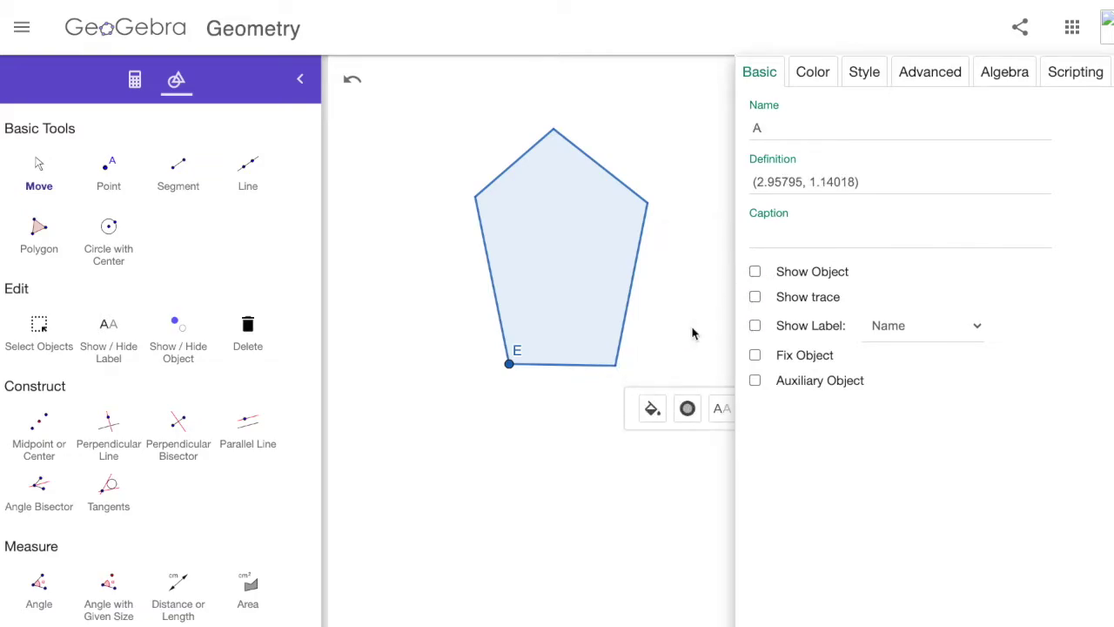
{"action": "left_click", "coordinate": [509, 364]}
{"action": "left_click", "coordinate": [754, 271]}
{"action": "left_click", "coordinate": [755, 326]}
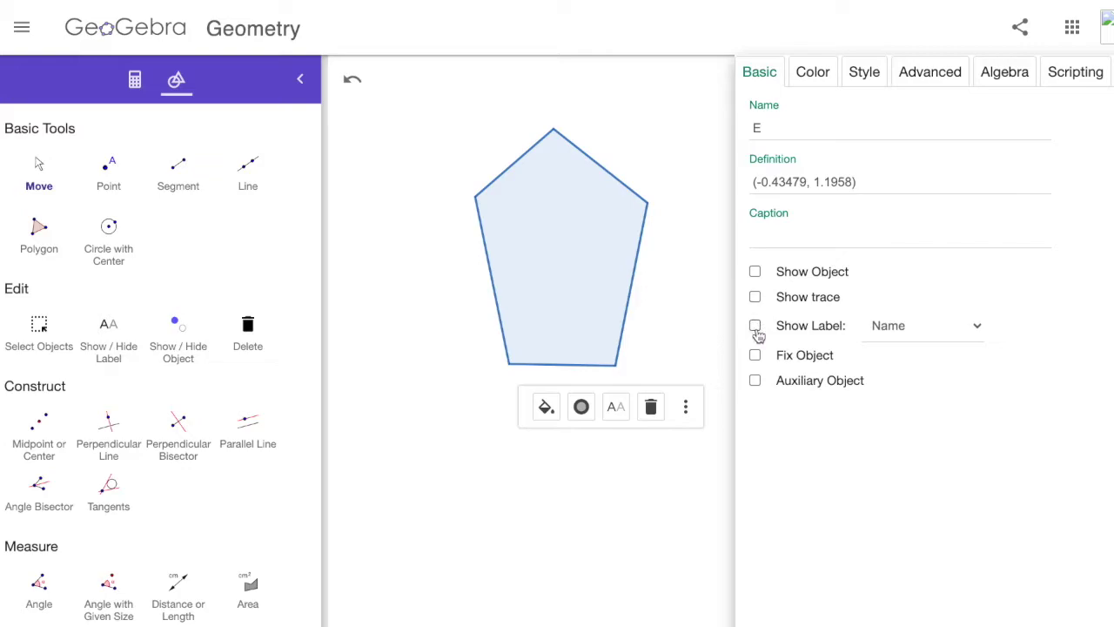
- Set the color of hidden point E to light purple (#CC66FF) and close its settings
{"action": "left_click", "coordinate": [812, 71]}
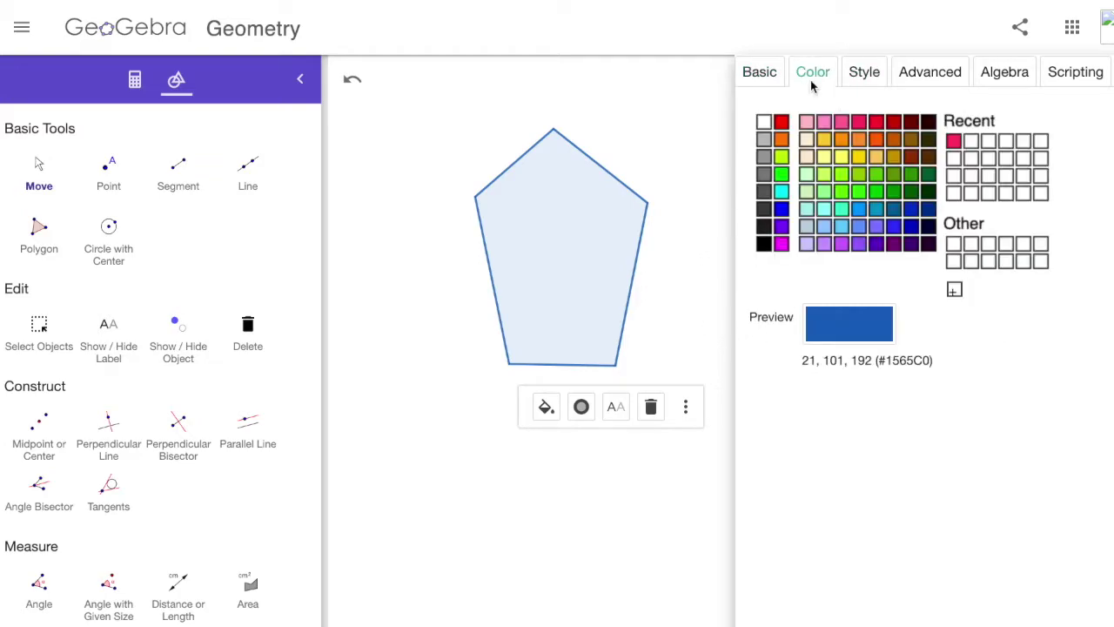
{"action": "left_click", "coordinate": [850, 243]}
{"action": "left_click", "coordinate": [860, 212]}
{"action": "left_click", "coordinate": [860, 243]}
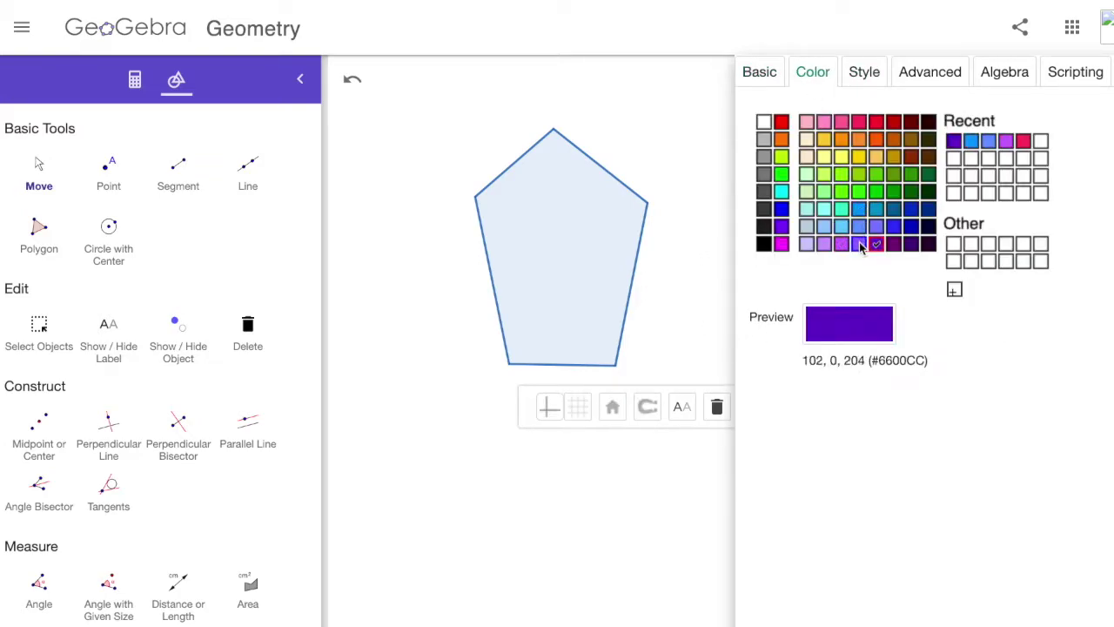
{"action": "left_click", "coordinate": [841, 243]}
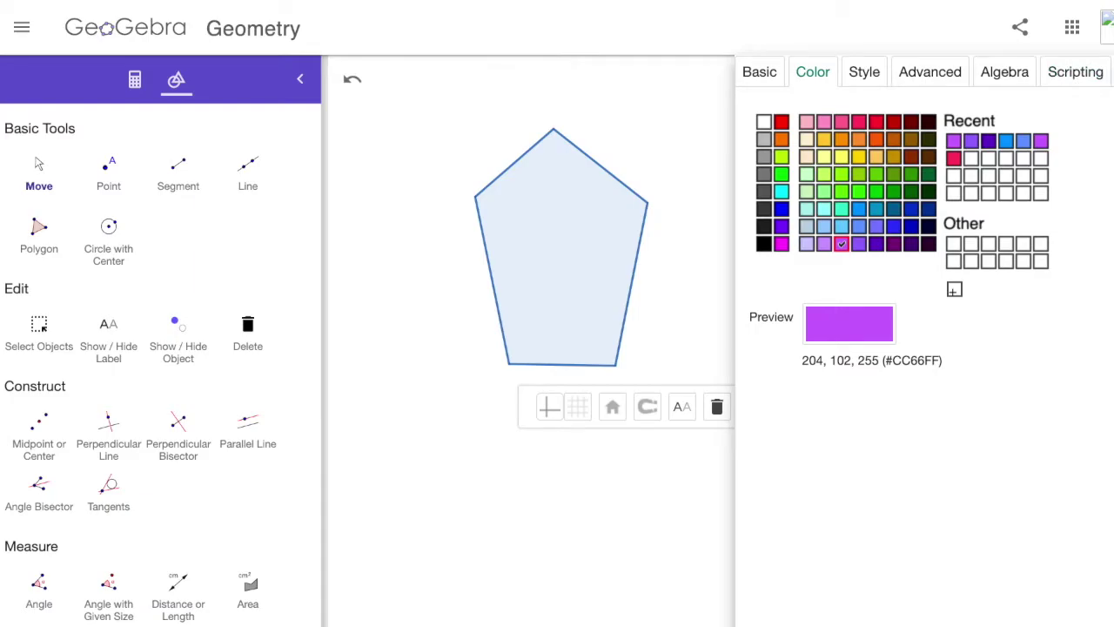
{"action": "key", "text": "Escape"}
- Delete the pentagon from the canvas
{"action": "left_click", "coordinate": [519, 235]}
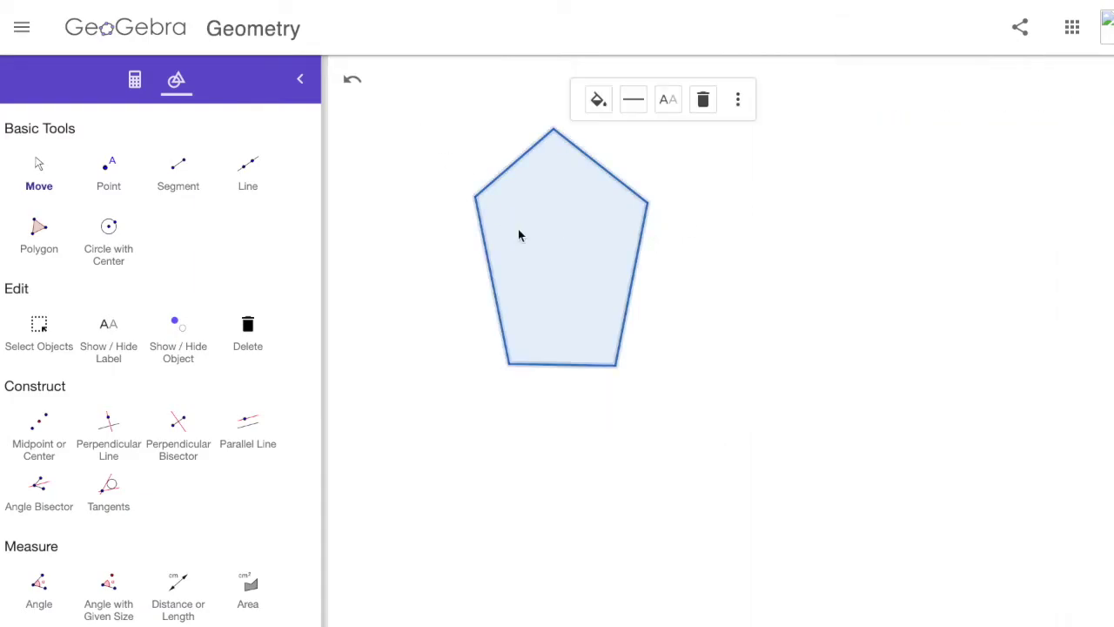
{"action": "key", "text": "Delete"}
- Insert the yellow and red tulip image from the screenshot file ending in 11.00.14 AM
{"action": "scroll", "coordinate": [142, 415], "scroll_direction": "down", "scroll_amount": 5}
{"action": "scroll", "coordinate": [149, 326], "scroll_direction": "up", "scroll_amount": 3}
{"action": "scroll", "coordinate": [144, 316], "scroll_direction": "down", "scroll_amount": 3}
{"action": "left_click", "coordinate": [53, 604]}
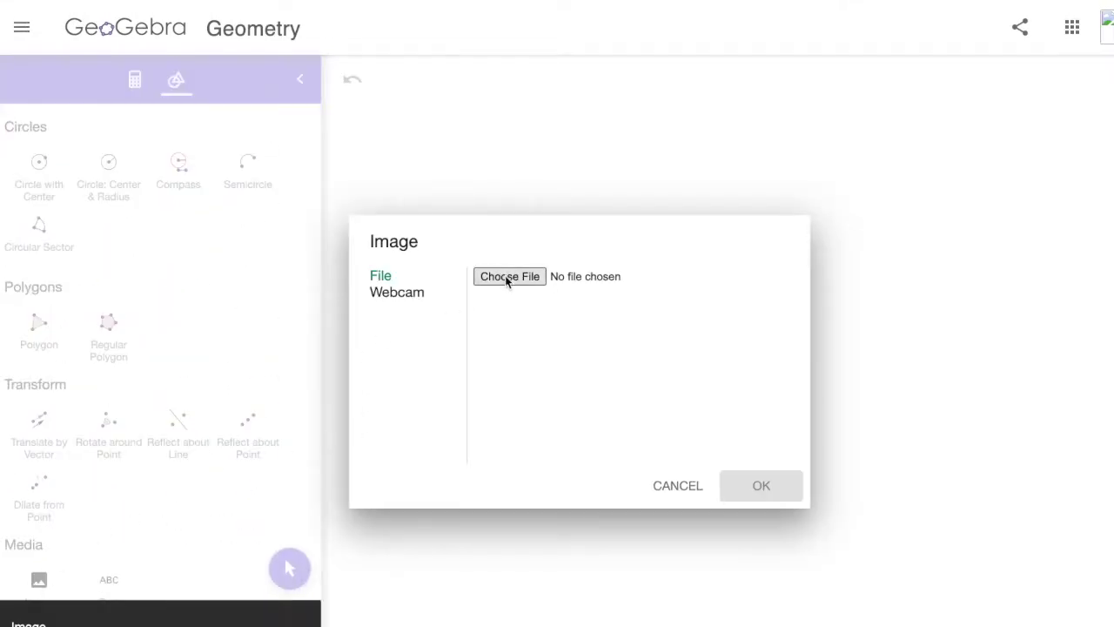
{"action": "left_click", "coordinate": [510, 277]}
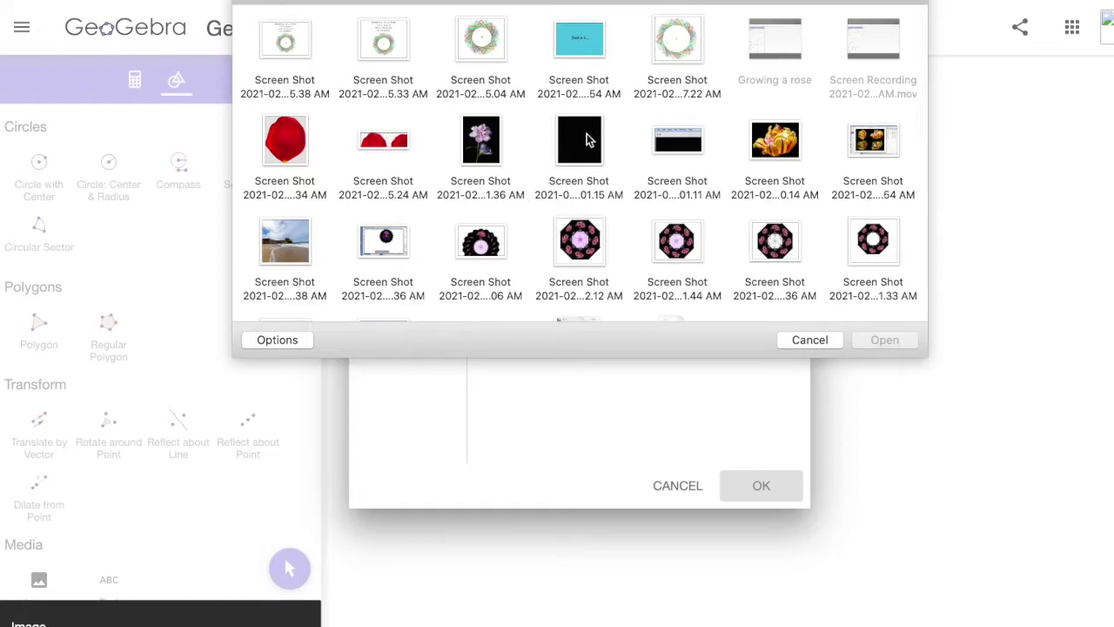
{"action": "double_click", "coordinate": [771, 137]}
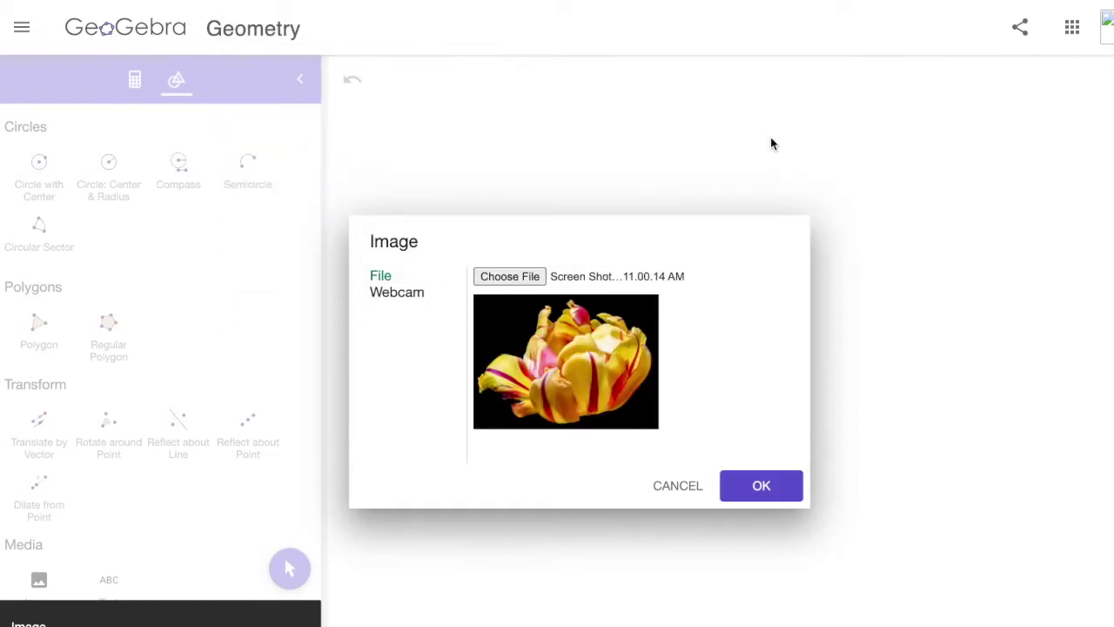
{"action": "left_click", "coordinate": [771, 486]}
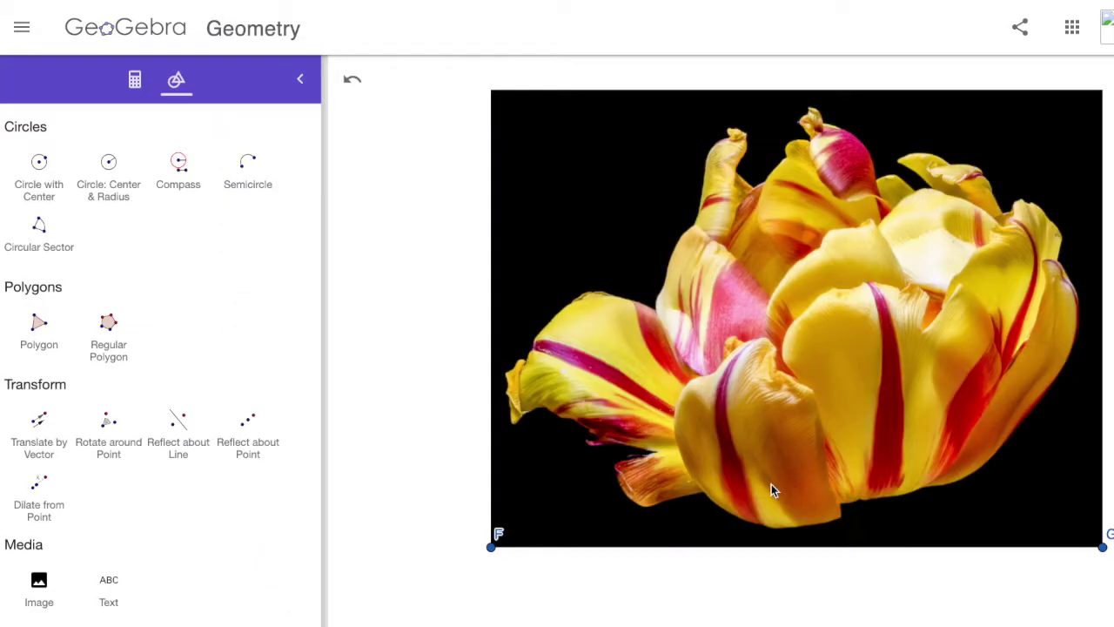
{"action": "scroll", "coordinate": [866, 356], "scroll_direction": "down", "scroll_amount": 5}
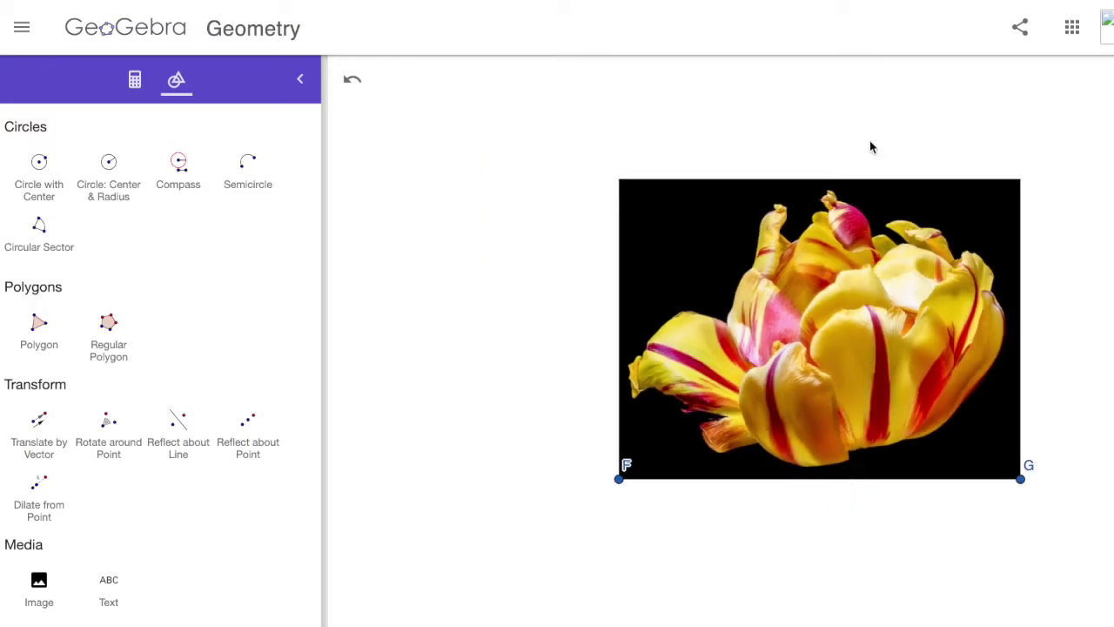
{"action": "scroll", "coordinate": [869, 139], "scroll_direction": "down", "scroll_amount": 2}
{"action": "scroll", "coordinate": [868, 141], "scroll_direction": "down", "scroll_amount": 3}
{"action": "left_click_drag", "start_coordinate": [858, 122], "coordinate": [671, 92]}
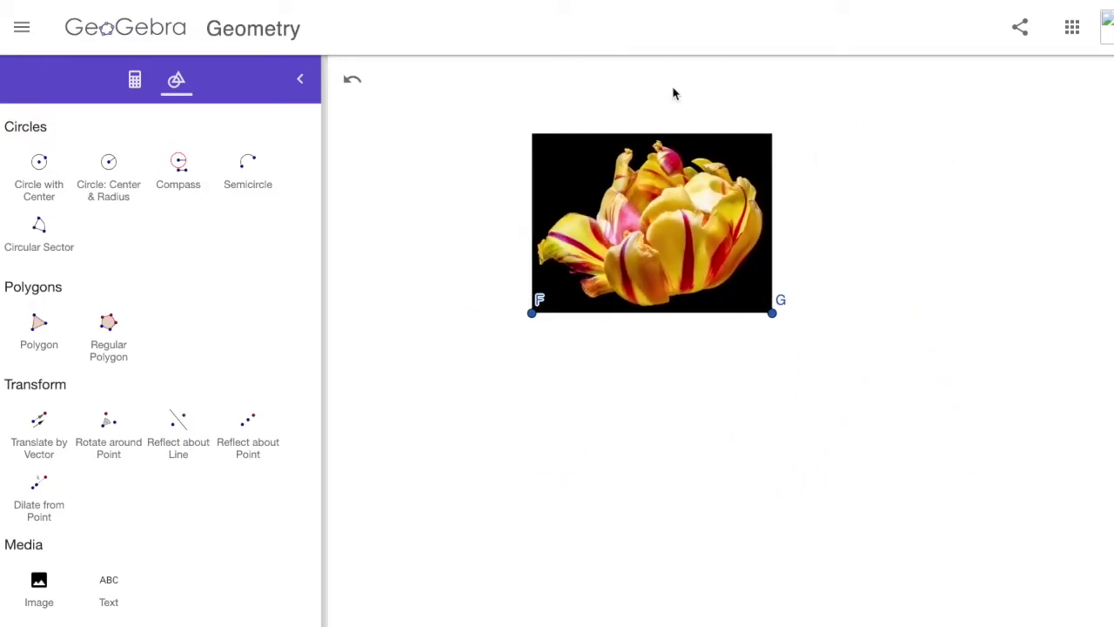
- Hide the tulip image's lower-left corner point F together with its label
{"action": "left_click", "coordinate": [533, 316]}
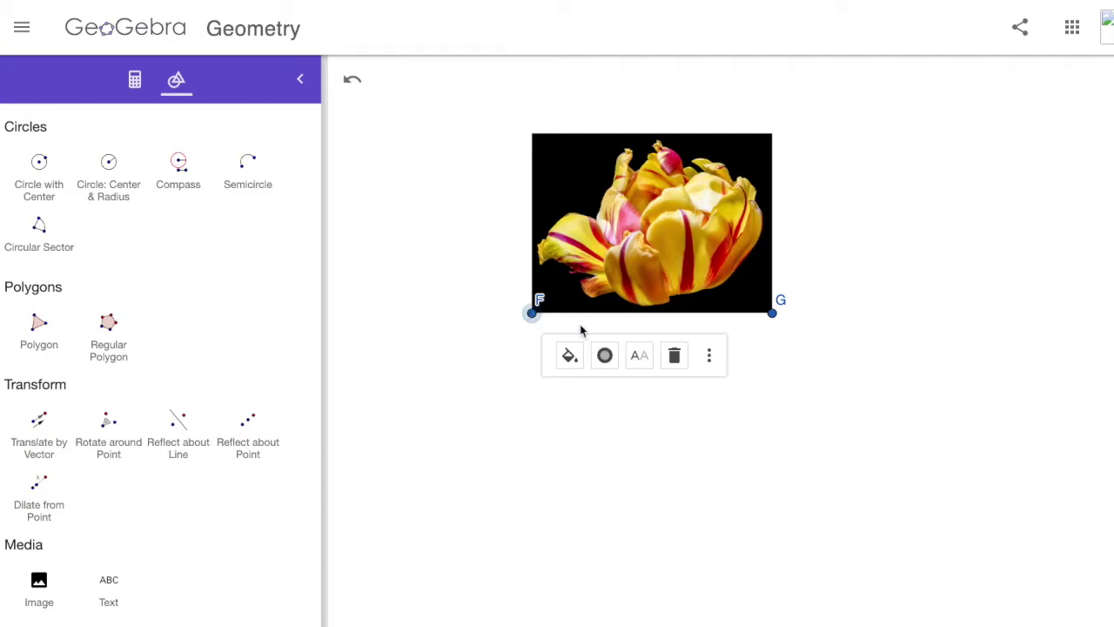
{"action": "left_click", "coordinate": [710, 356]}
{"action": "left_click", "coordinate": [759, 473]}
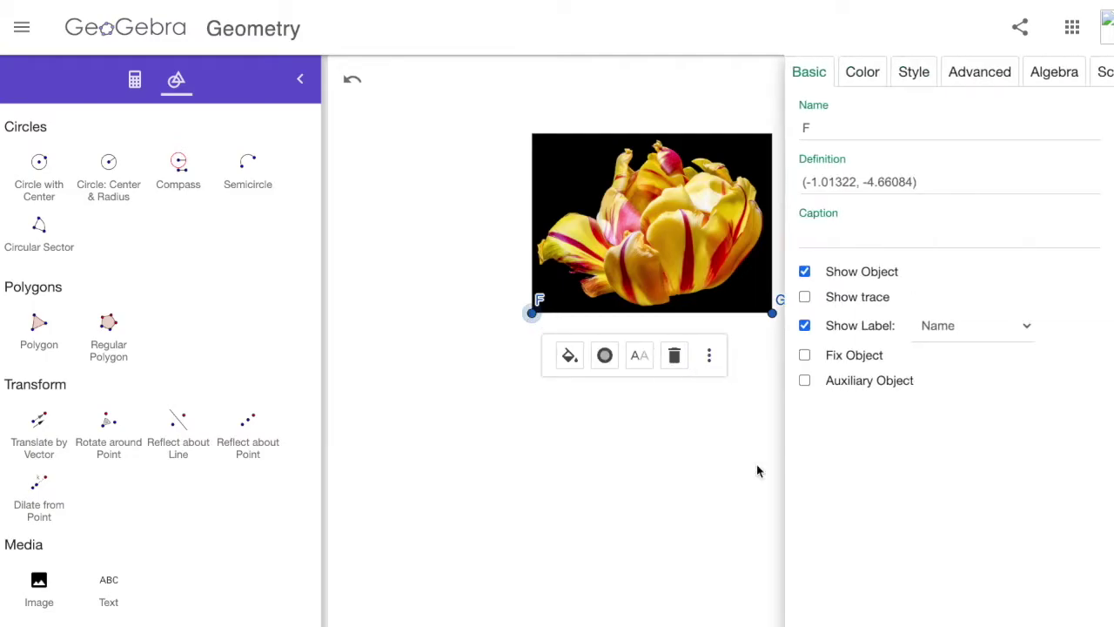
{"action": "left_click", "coordinate": [754, 271]}
{"action": "left_click", "coordinate": [755, 326]}
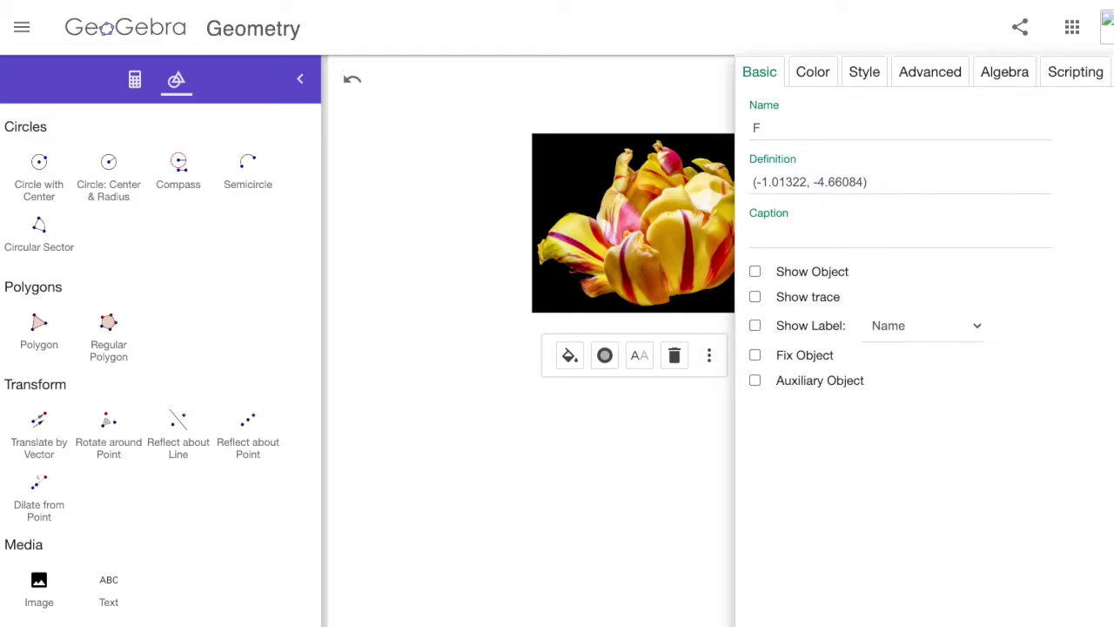
{"action": "left_click", "coordinate": [1111, 71]}
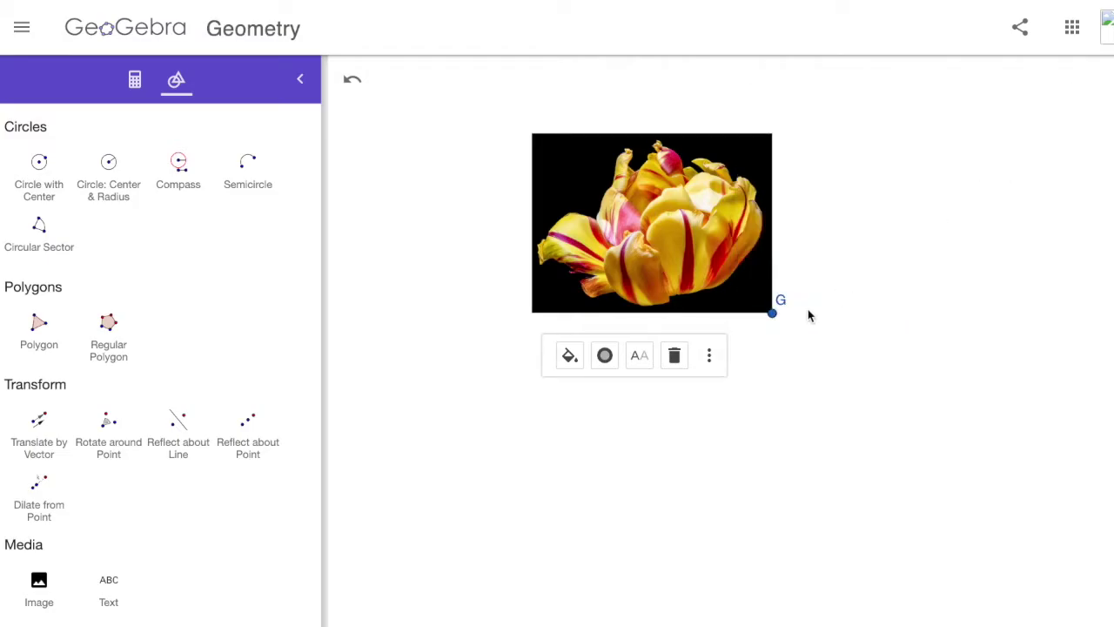
- Hide the image's lower-right corner point G and its label through the point's settings
{"action": "left_click", "coordinate": [771, 322]}
{"action": "left_click", "coordinate": [953, 357]}
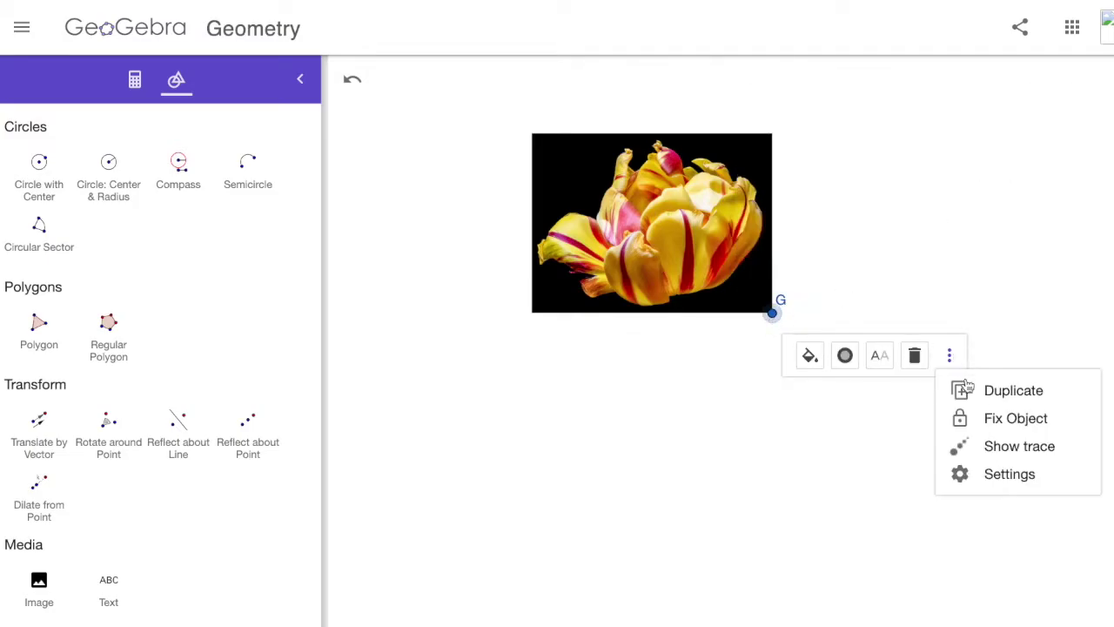
{"action": "left_click", "coordinate": [967, 472]}
{"action": "left_click", "coordinate": [755, 271]}
{"action": "left_click", "coordinate": [755, 326]}
{"action": "key", "text": "Escape"}
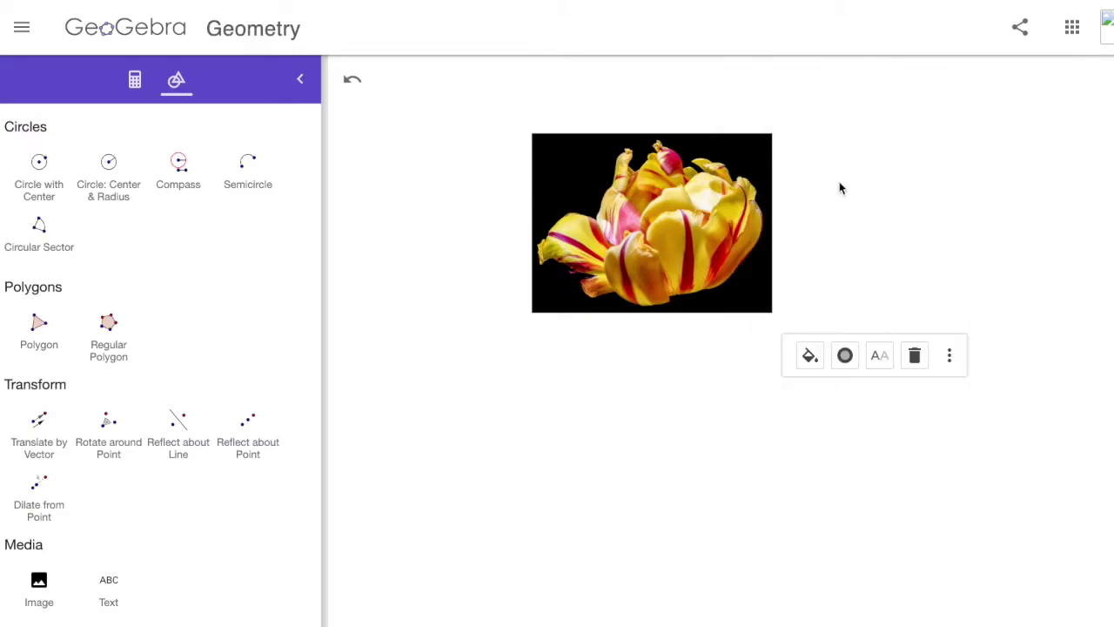
- Rotate the tulip image 18° counterclockwise around a new point placed below it
{"action": "scroll", "coordinate": [836, 194], "scroll_direction": "down", "scroll_amount": 5}
{"action": "scroll", "coordinate": [792, 143], "scroll_direction": "up", "scroll_amount": 5}
{"action": "scroll", "coordinate": [792, 143], "scroll_direction": "down", "scroll_amount": 5}
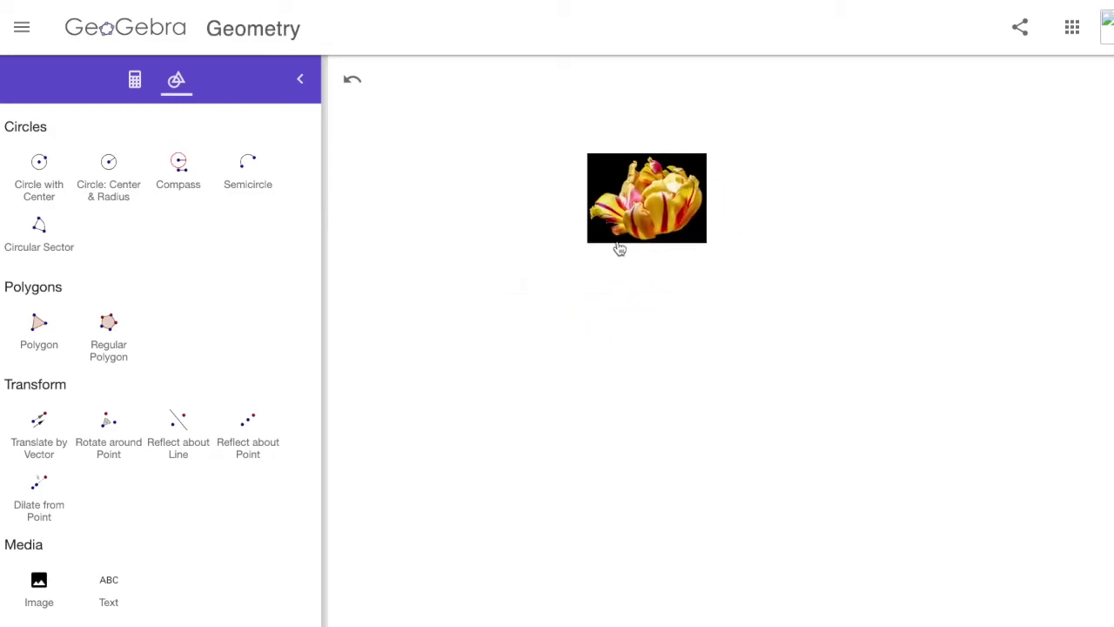
{"action": "scroll", "coordinate": [618, 246], "scroll_direction": "up", "scroll_amount": 6}
{"action": "left_click_drag", "start_coordinate": [632, 264], "coordinate": [577, 319]}
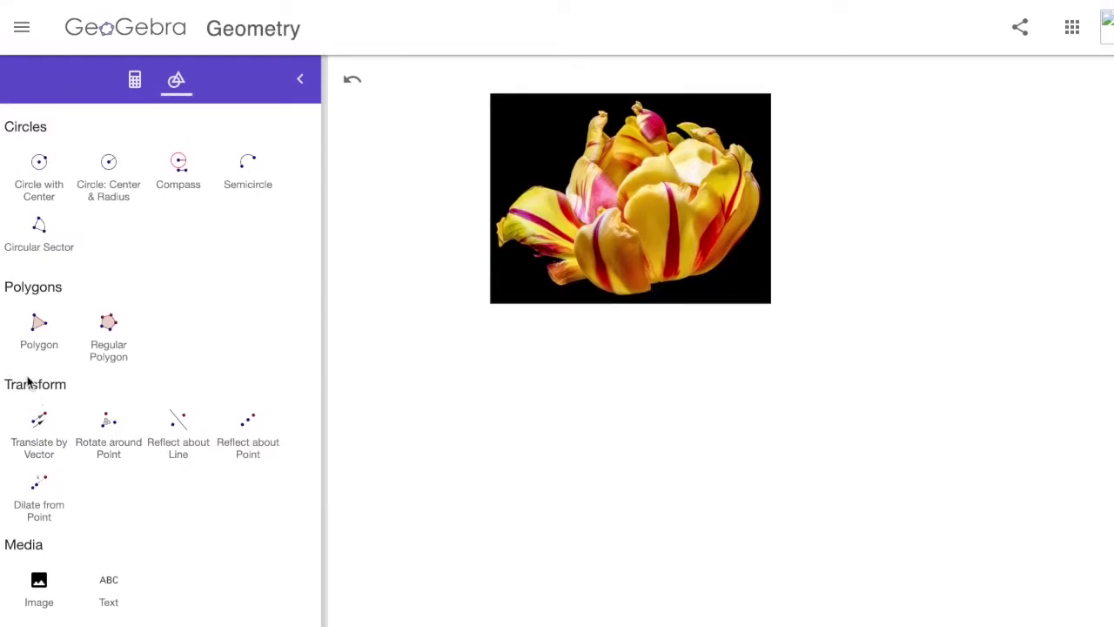
{"action": "left_click", "coordinate": [109, 426]}
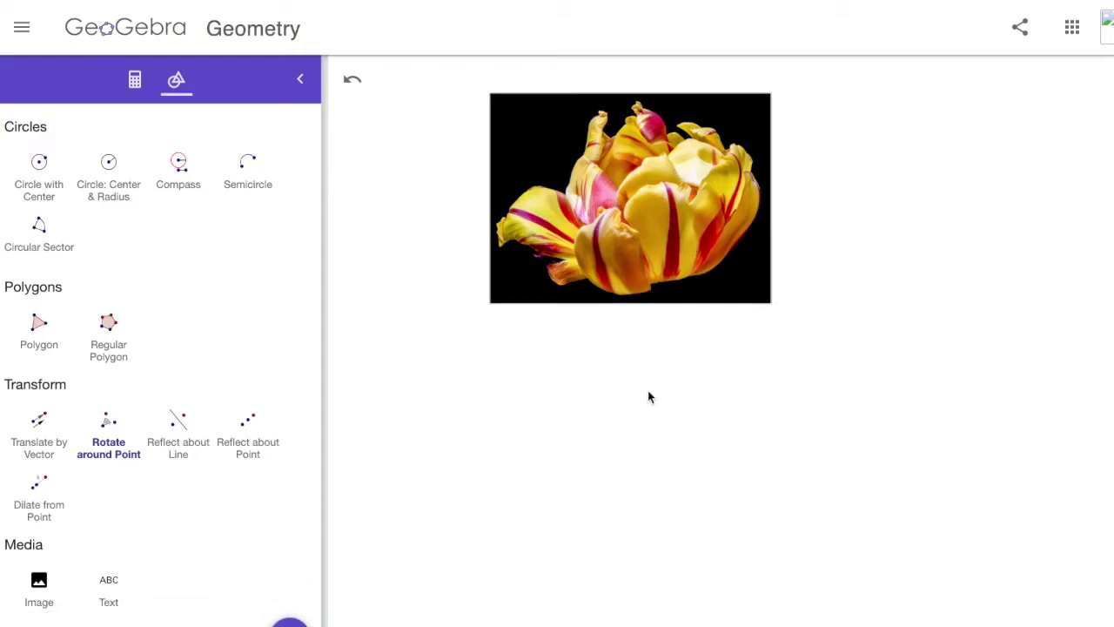
{"action": "left_click", "coordinate": [635, 447]}
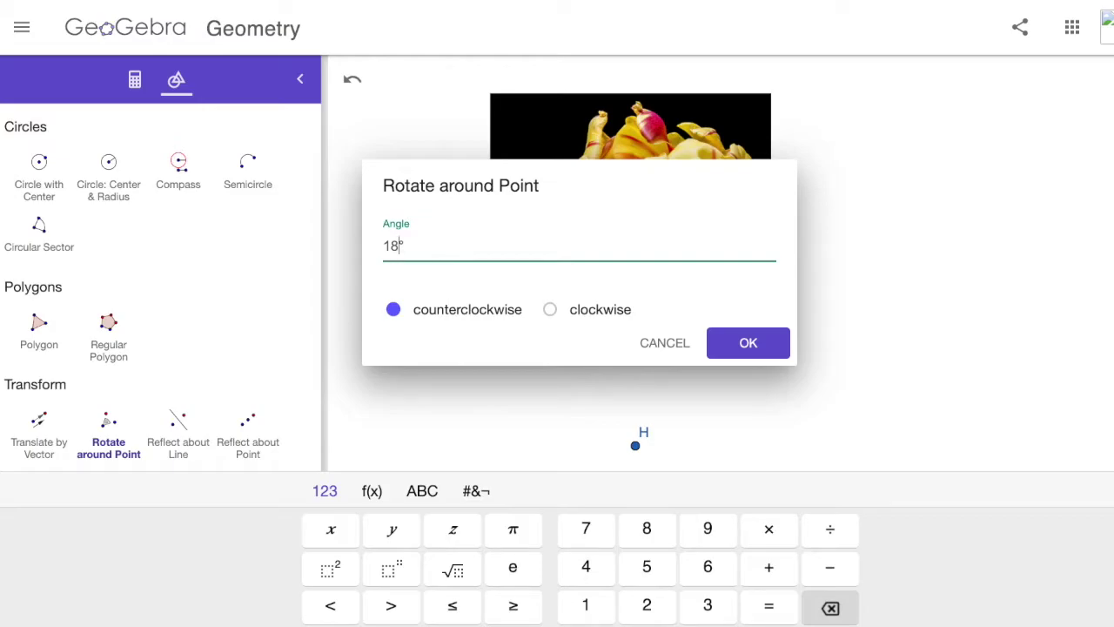
{"action": "scroll", "coordinate": [257, 390], "scroll_direction": "down", "scroll_amount": 3}
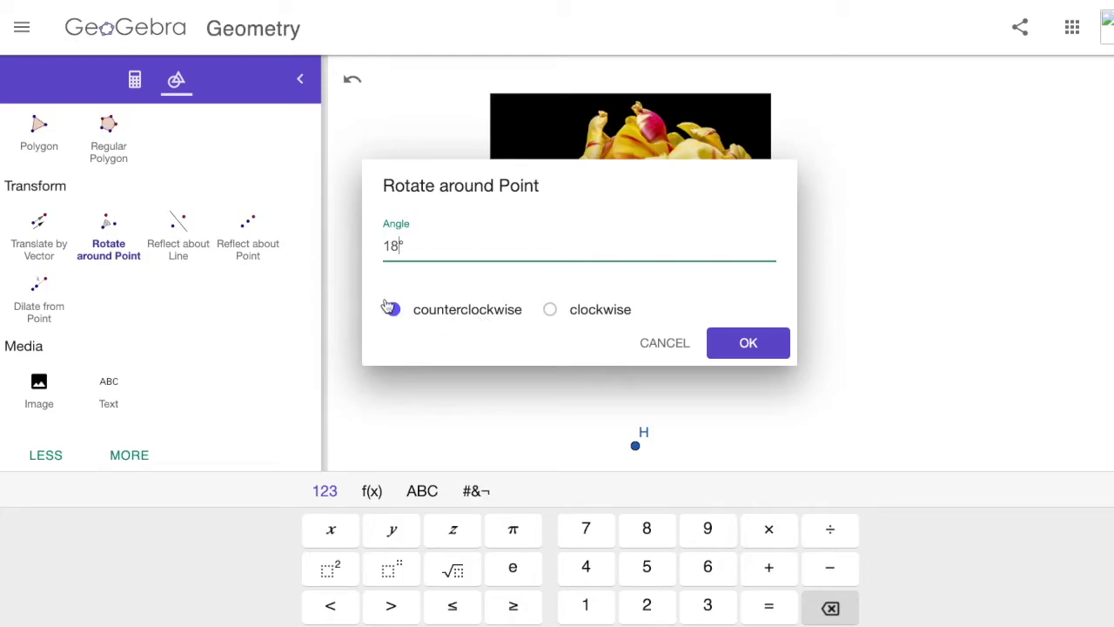
{"action": "left_click", "coordinate": [739, 351]}
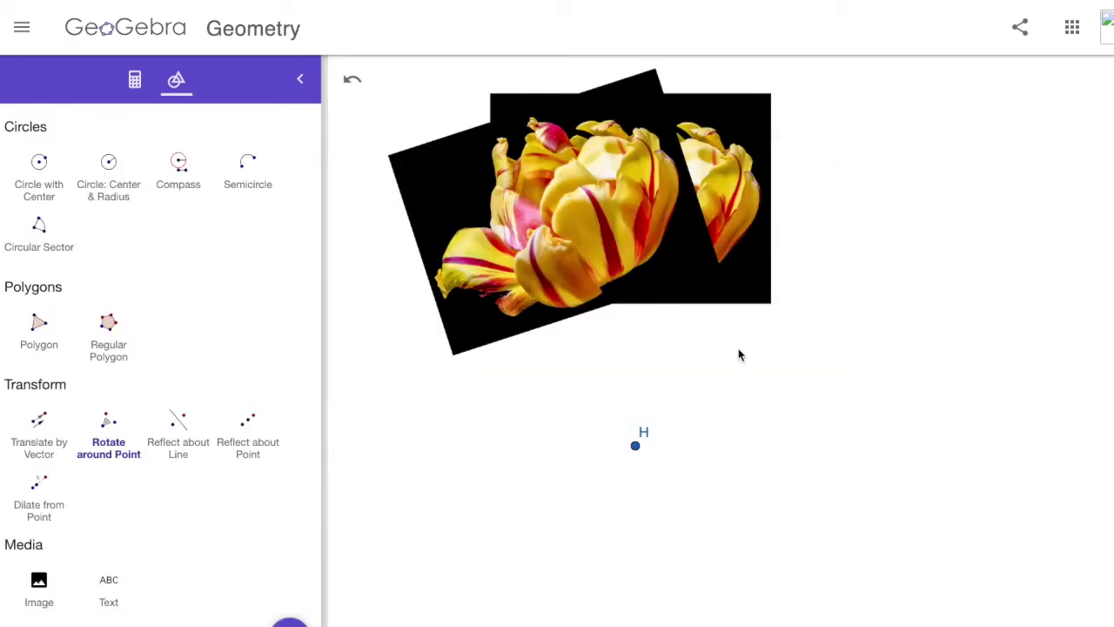
- Rotate the first rotated copy of the image by 18° counterclockwise around point H
{"action": "left_click", "coordinate": [612, 233]}
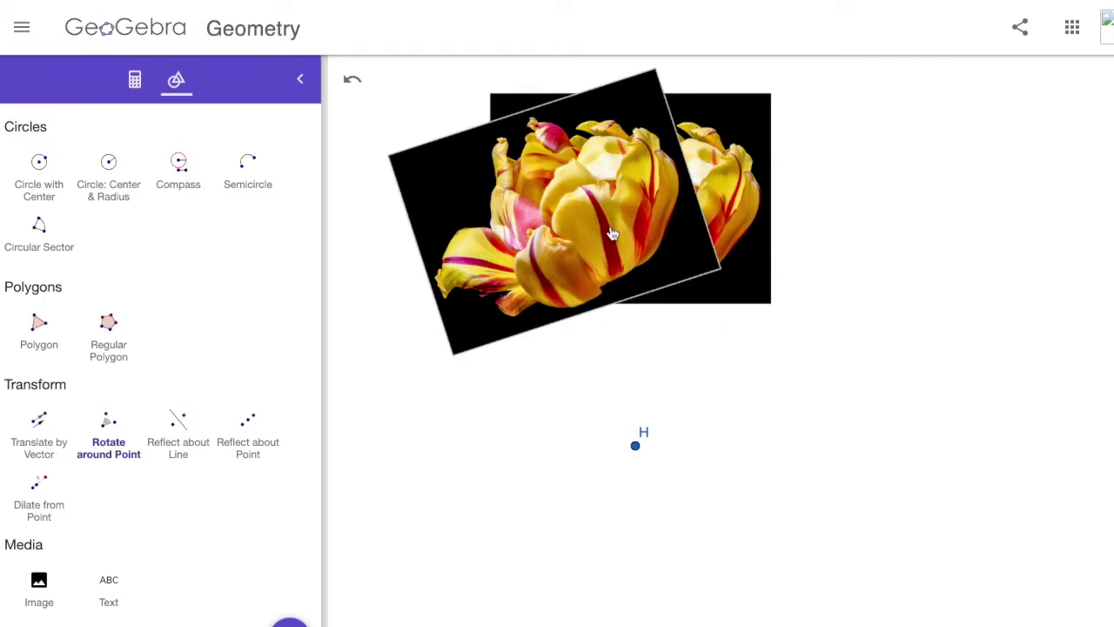
{"action": "left_click", "coordinate": [636, 449]}
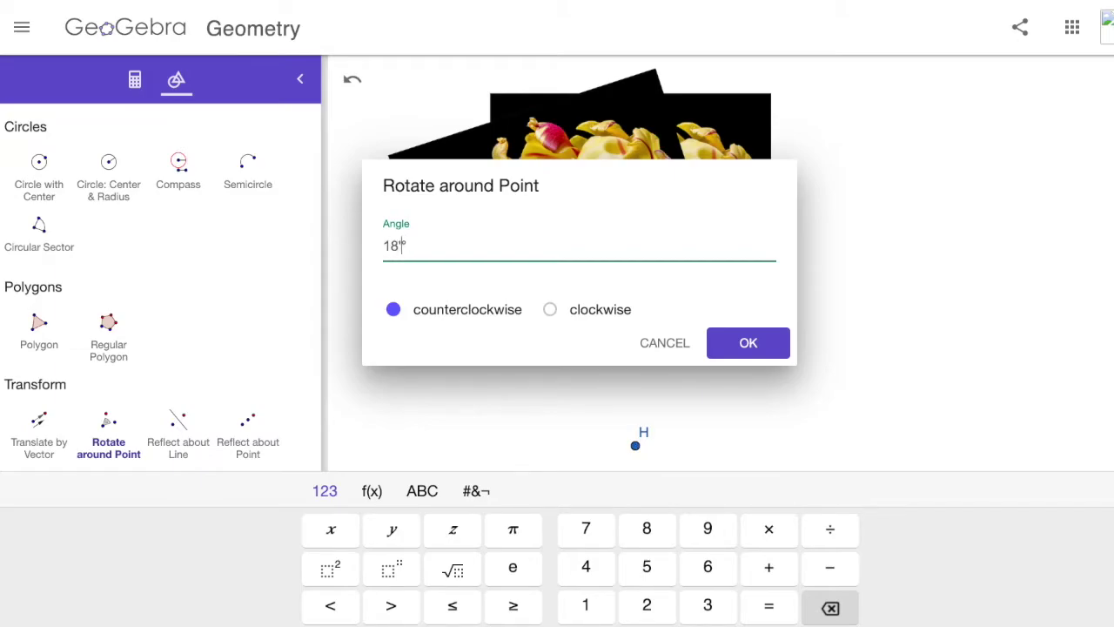
{"action": "type", "text": "18"}
{"action": "key", "text": "Return"}
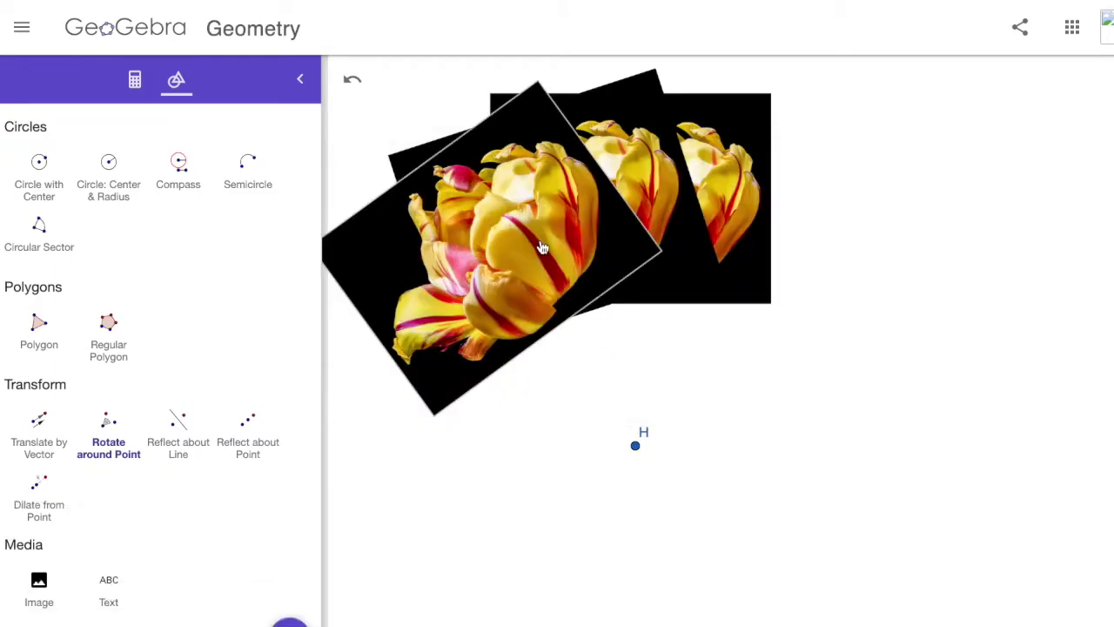
- Create two more tulip copies, each by rotating the newest copy 18° counterclockwise around point H
{"action": "left_click", "coordinate": [635, 444]}
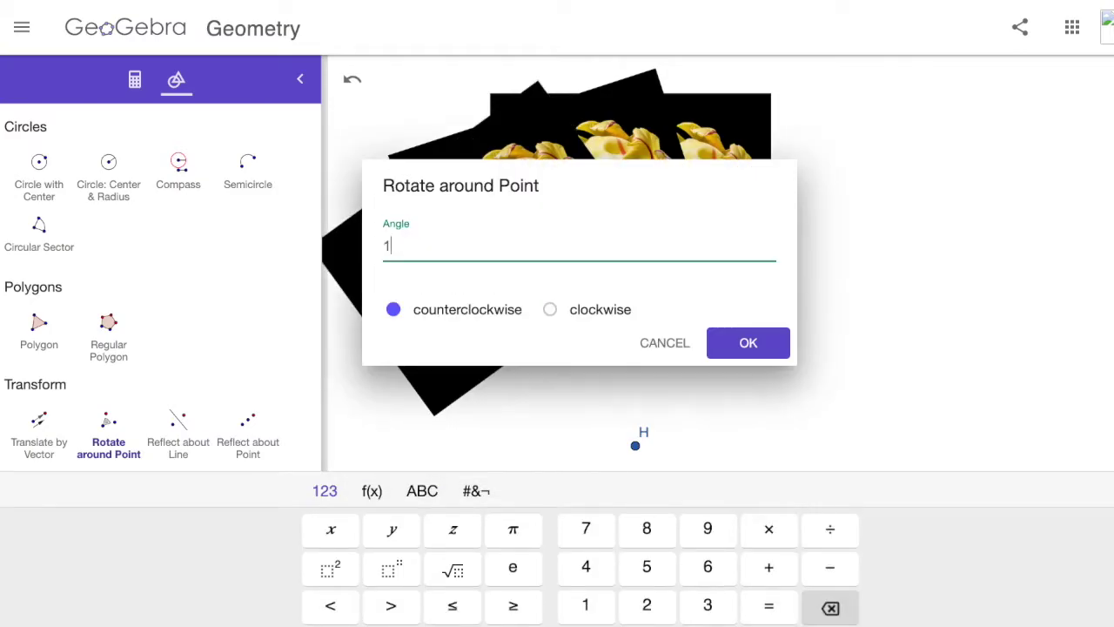
{"action": "key", "text": "Return"}
{"action": "left_click", "coordinate": [492, 296]}
{"action": "left_click", "coordinate": [637, 446]}
{"action": "type", "text": "18"}
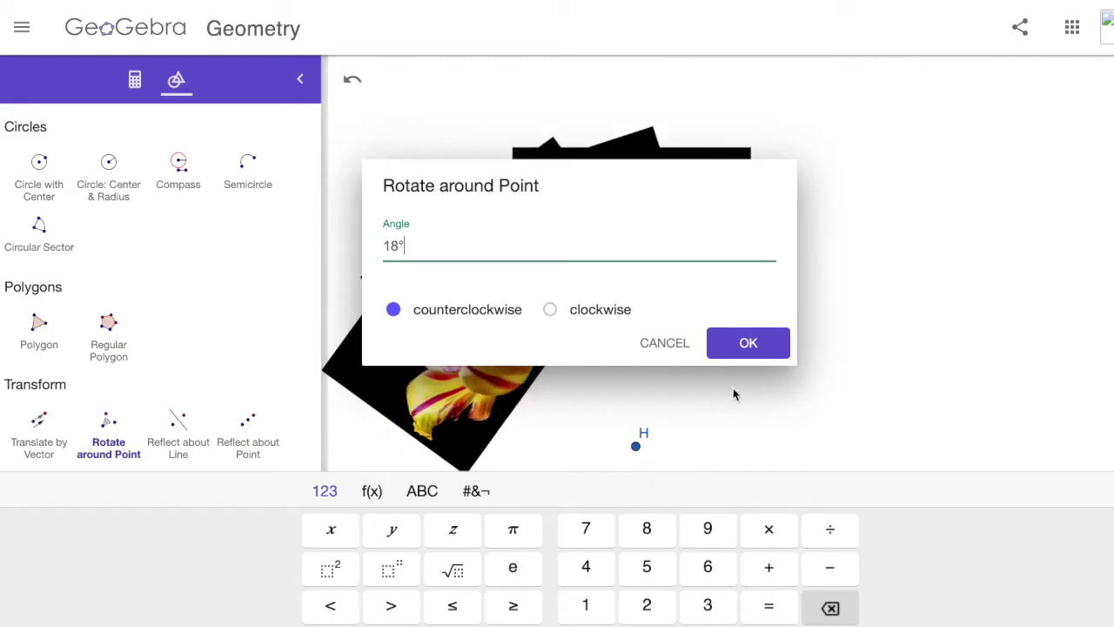
{"action": "left_click", "coordinate": [741, 346]}
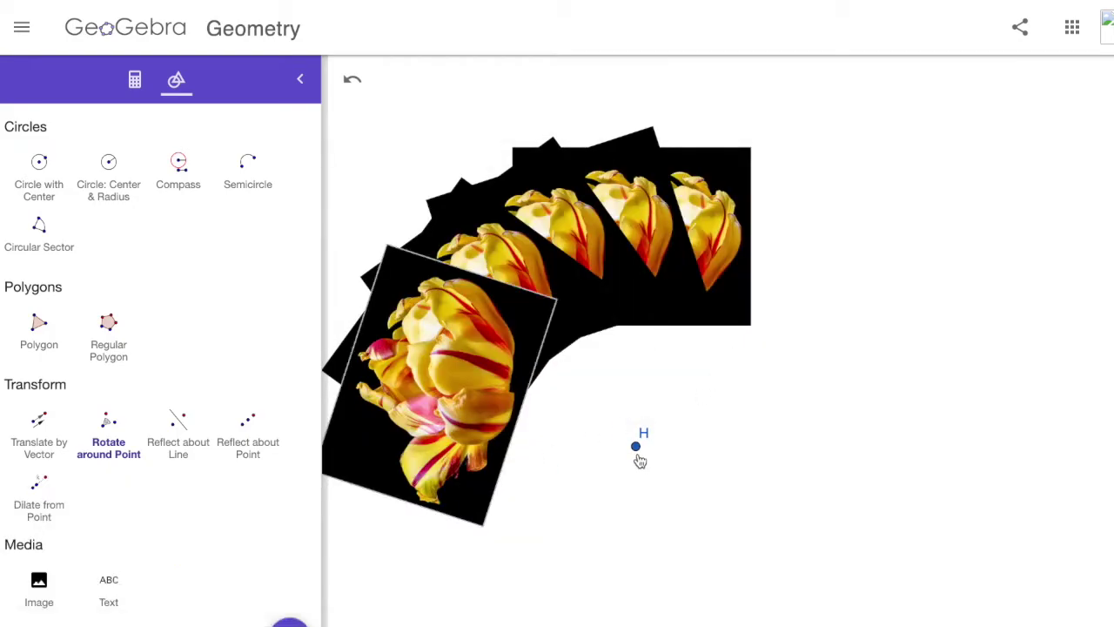
{"action": "left_click", "coordinate": [636, 446]}
{"action": "left_click", "coordinate": [663, 340]}
{"action": "left_click", "coordinate": [636, 446]}
{"action": "left_click", "coordinate": [751, 350]}
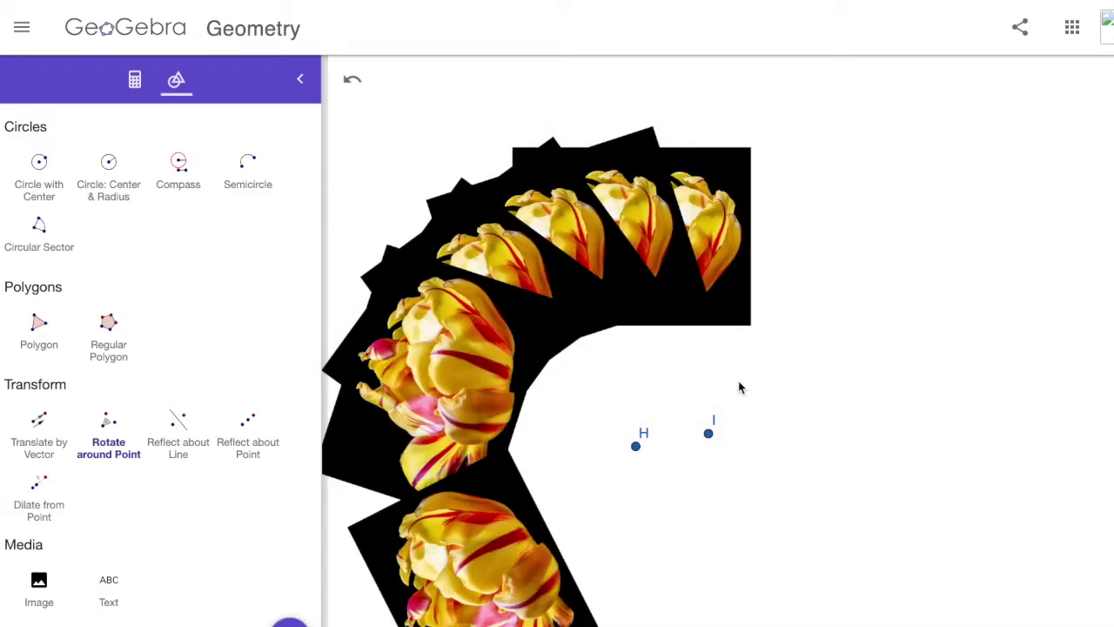
{"action": "scroll", "coordinate": [731, 453], "scroll_direction": "down", "scroll_amount": 3}
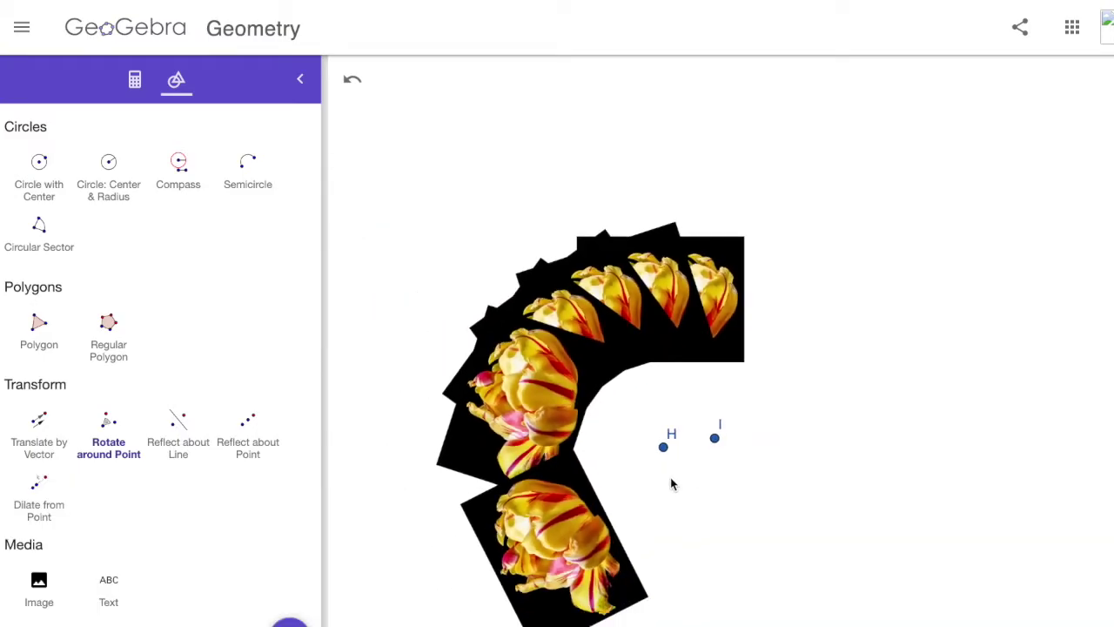
{"action": "left_click", "coordinate": [348, 84]}
{"action": "key", "text": "ctrl+y"}
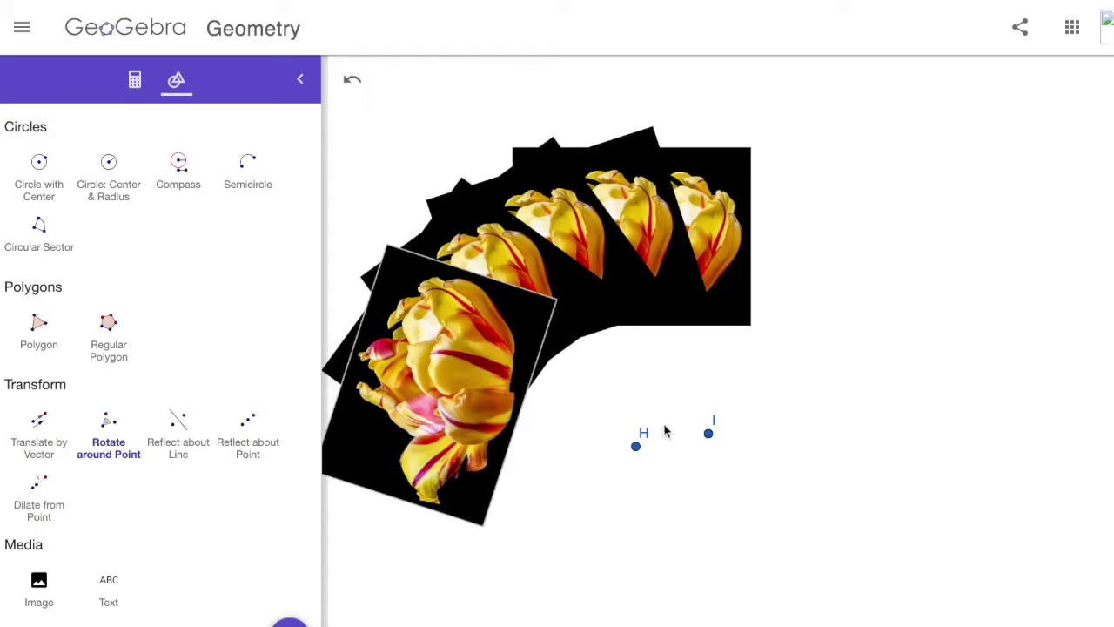
{"action": "left_click", "coordinate": [961, 295]}
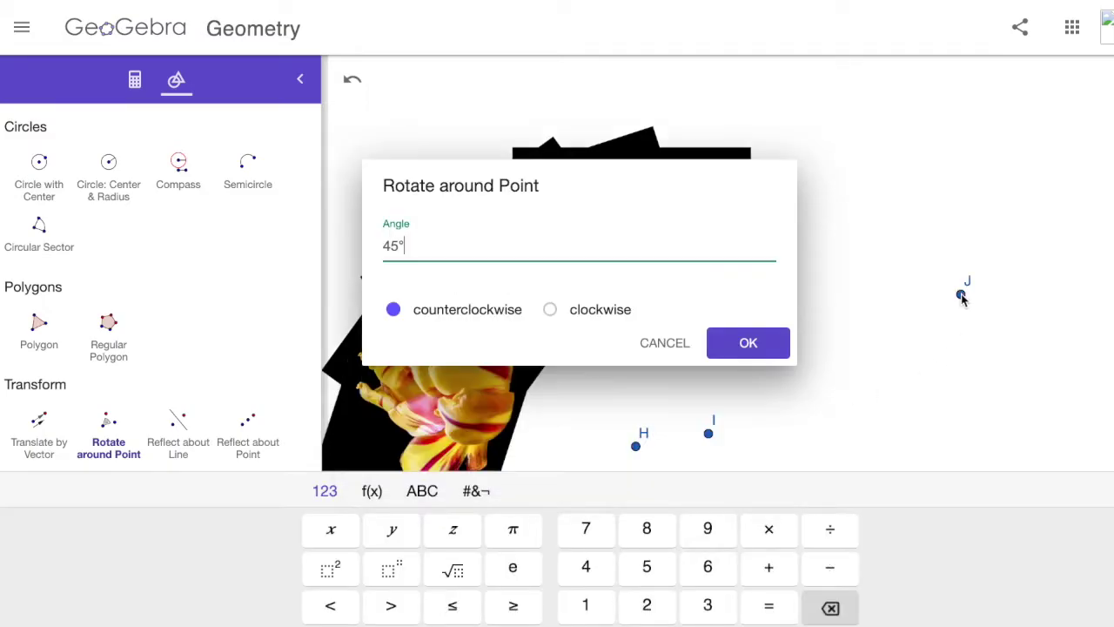
{"action": "left_click", "coordinate": [747, 342]}
{"action": "left_click", "coordinate": [739, 359]}
{"action": "scroll", "coordinate": [739, 359], "scroll_direction": "down", "scroll_amount": 6}
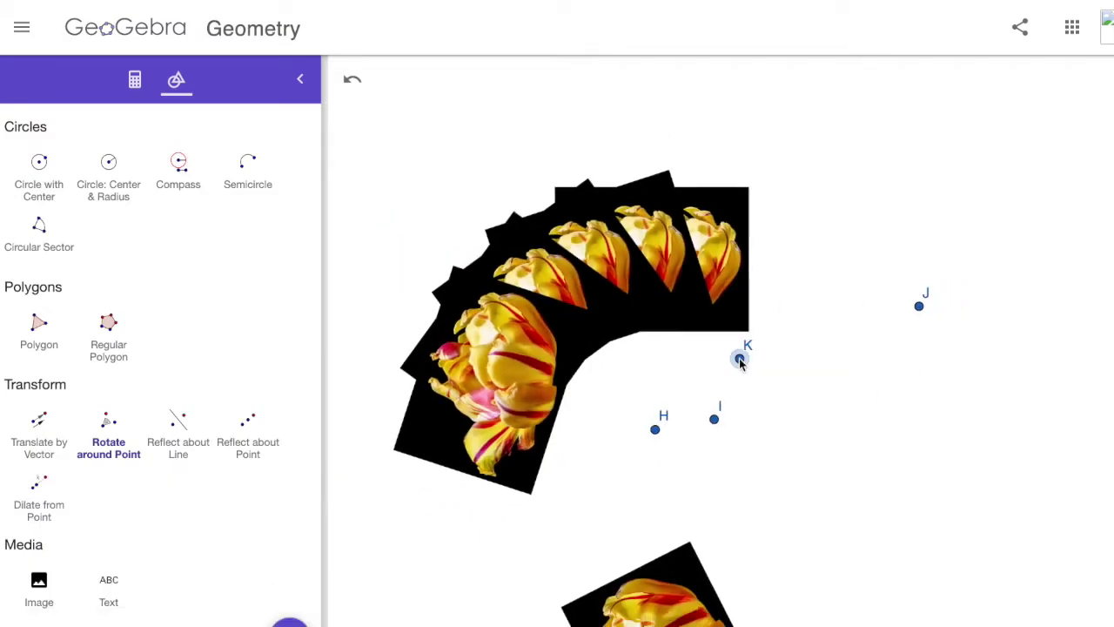
{"action": "scroll", "coordinate": [739, 359], "scroll_direction": "down", "scroll_amount": 2}
{"action": "scroll", "coordinate": [739, 359], "scroll_direction": "up", "scroll_amount": 6}
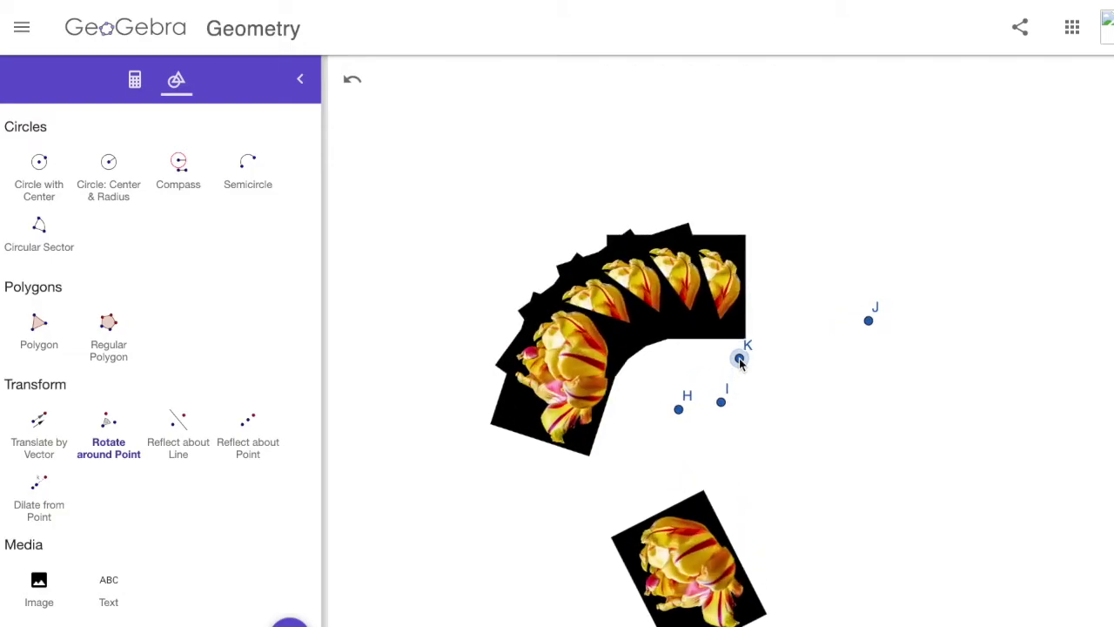
{"action": "left_click", "coordinate": [353, 76]}
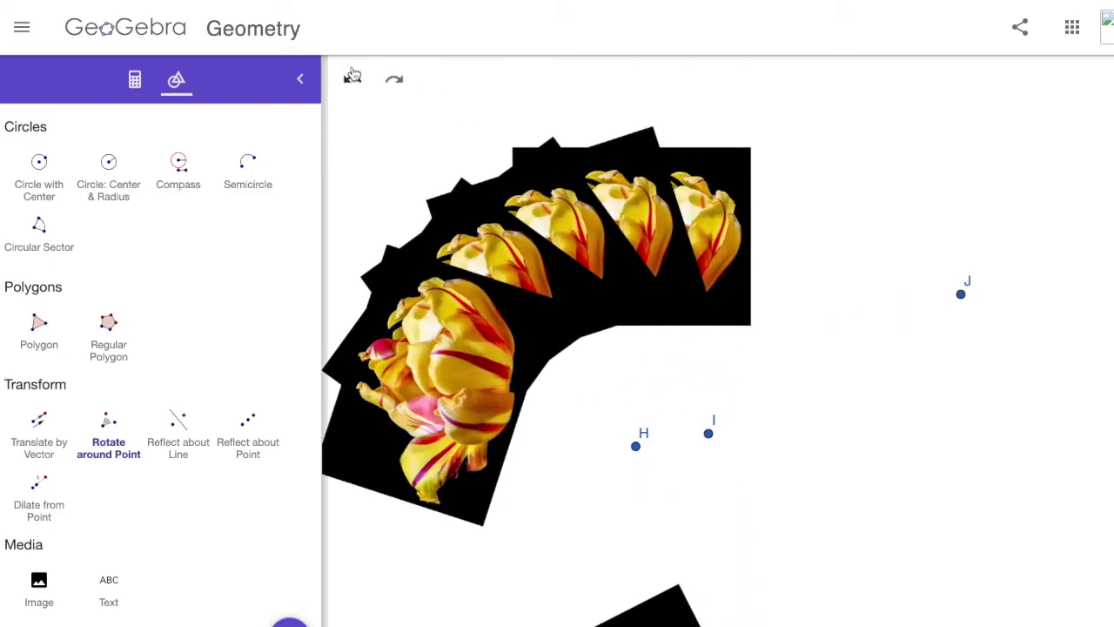
{"action": "left_click", "coordinate": [352, 76]}
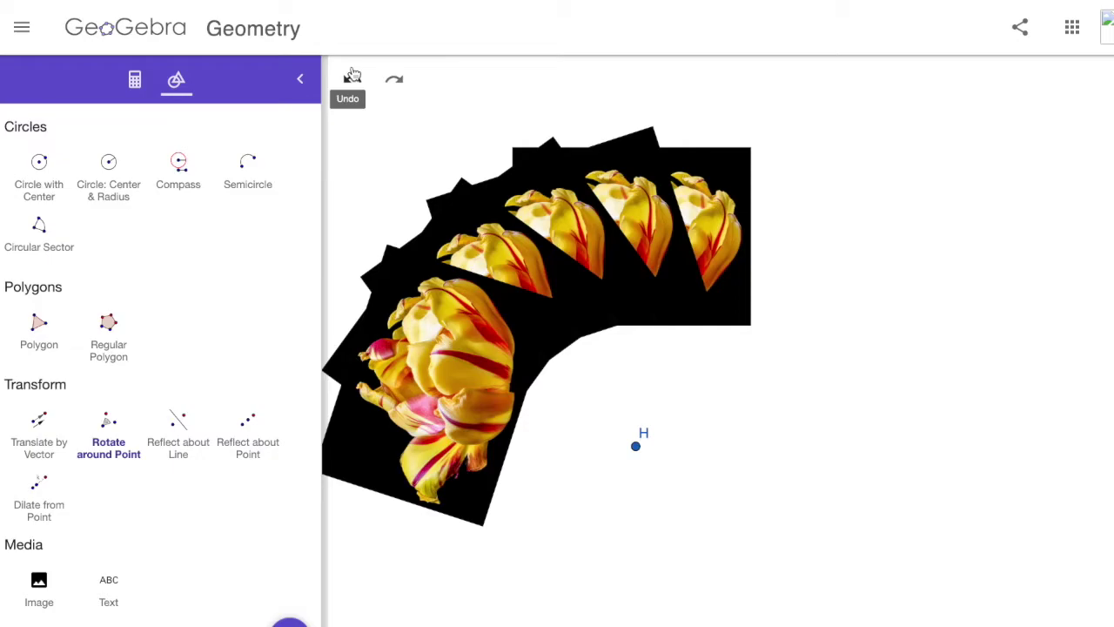
- Rotate the last copy in the arc by 18° counterclockwise around point H
{"action": "left_click", "coordinate": [448, 388]}
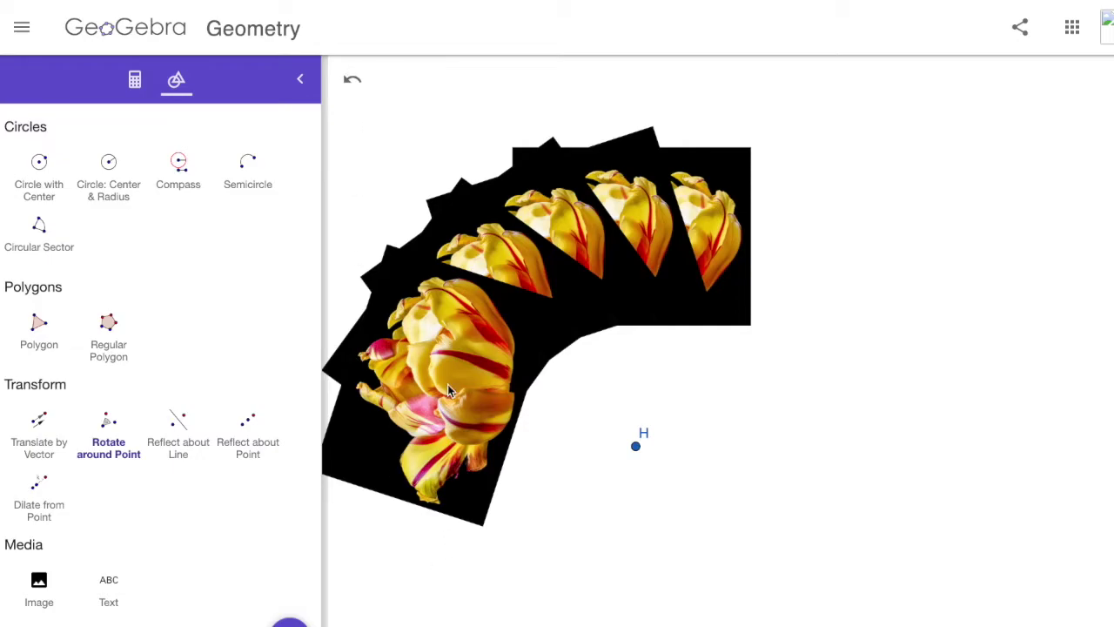
{"action": "left_click", "coordinate": [636, 447]}
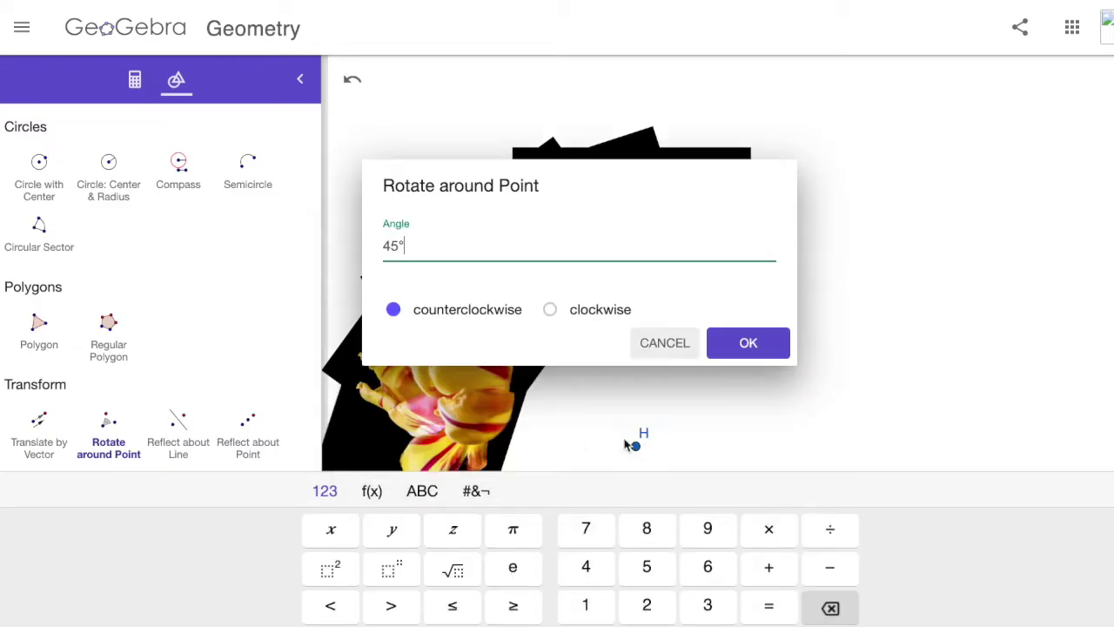
{"action": "double_click", "coordinate": [510, 253]}
{"action": "type", "text": "18"}
{"action": "key", "text": "Return"}
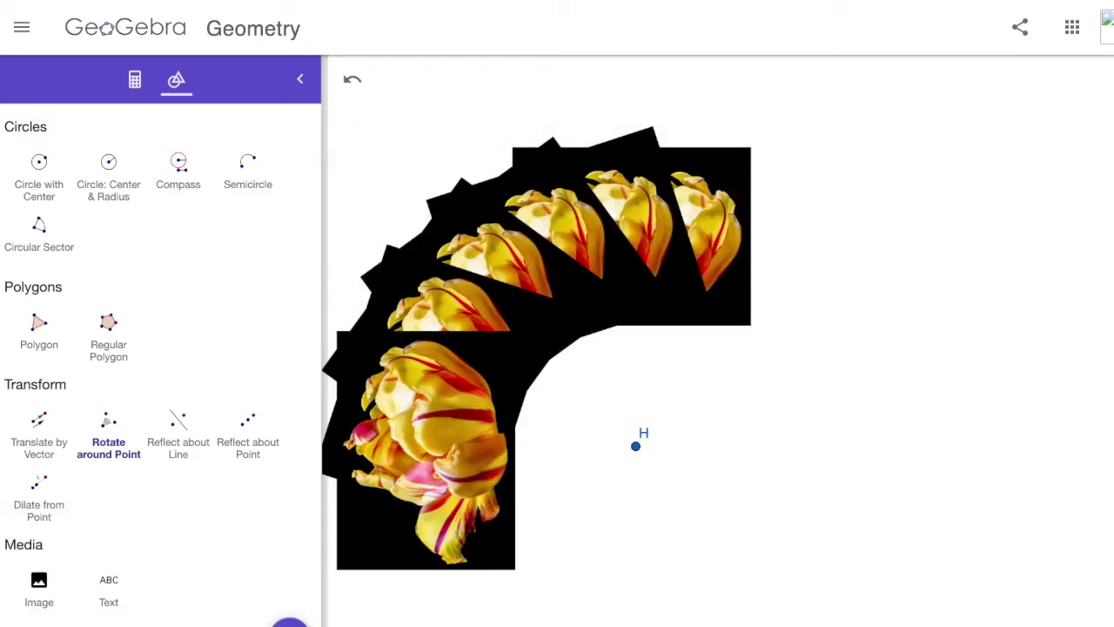
{"action": "left_click", "coordinate": [453, 453]}
{"action": "left_click", "coordinate": [637, 446]}
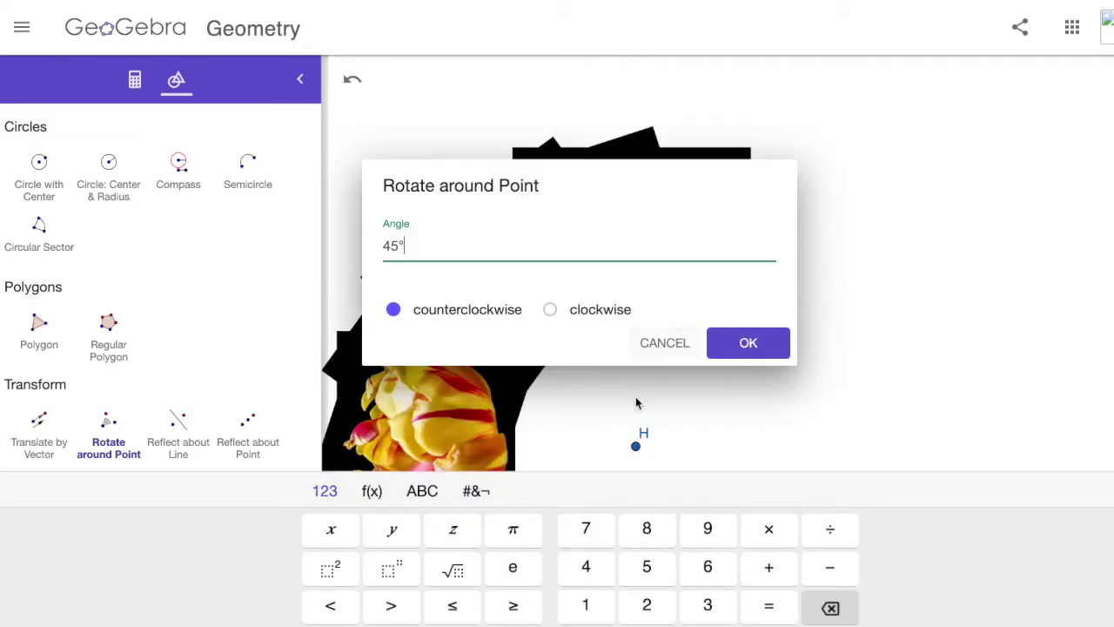
{"action": "left_click", "coordinate": [665, 342]}
- Extend the arc with two more copies, each rotating the lowest copy 18° counterclockwise around point H
{"action": "left_click", "coordinate": [416, 493]}
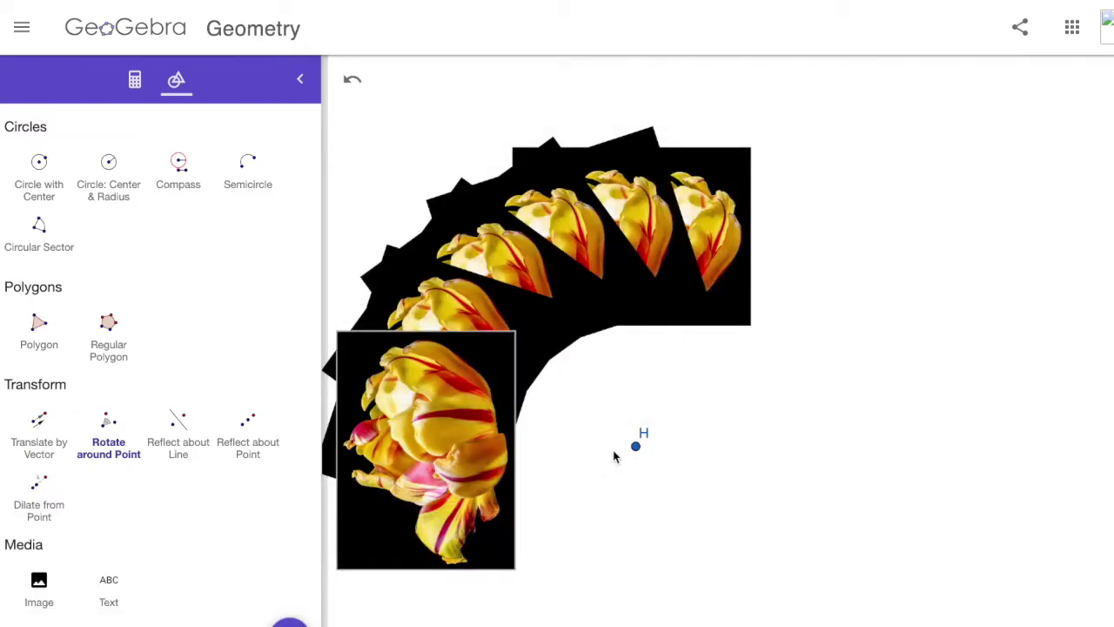
{"action": "left_click", "coordinate": [636, 446]}
{"action": "type", "text": "18"}
{"action": "left_click", "coordinate": [750, 339]}
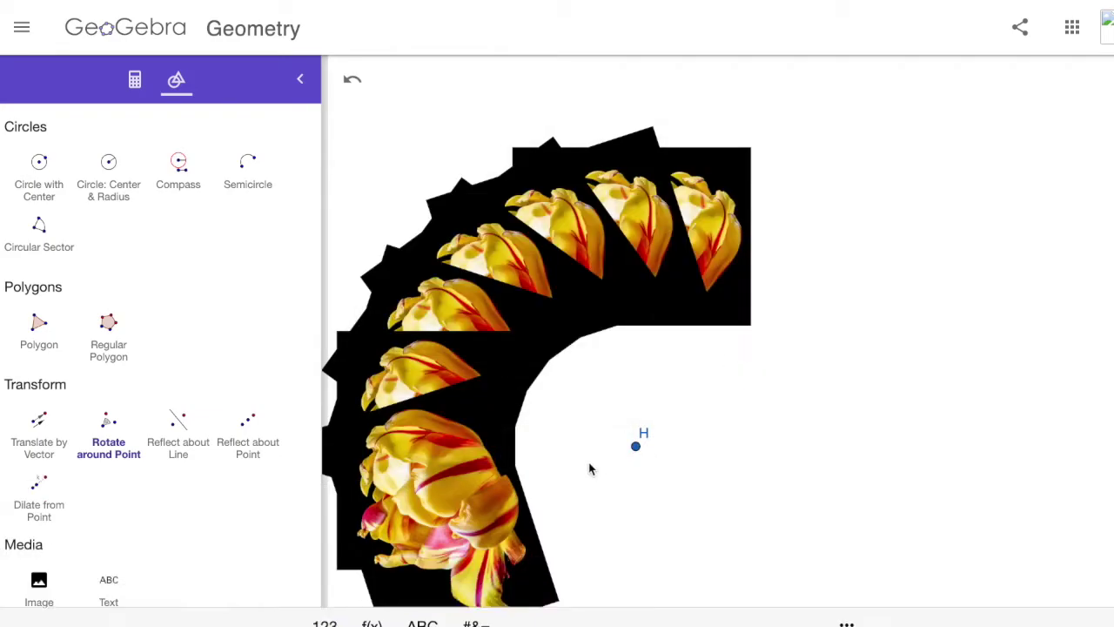
{"action": "left_click", "coordinate": [638, 447]}
{"action": "type", "text": "18"}
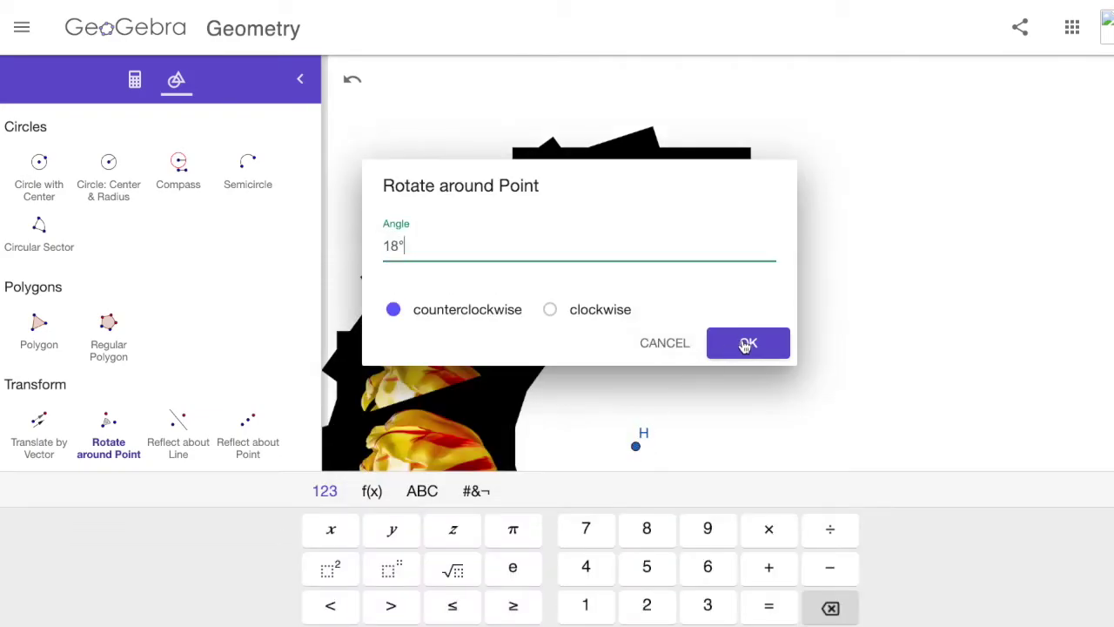
{"action": "left_click", "coordinate": [741, 342]}
- Add two more tulip copies at the ring's lower-left part, each rotated 18° counterclockwise around point H from the newest copy
{"action": "left_click", "coordinate": [637, 446]}
{"action": "type", "text": "18"}
{"action": "left_click", "coordinate": [732, 351]}
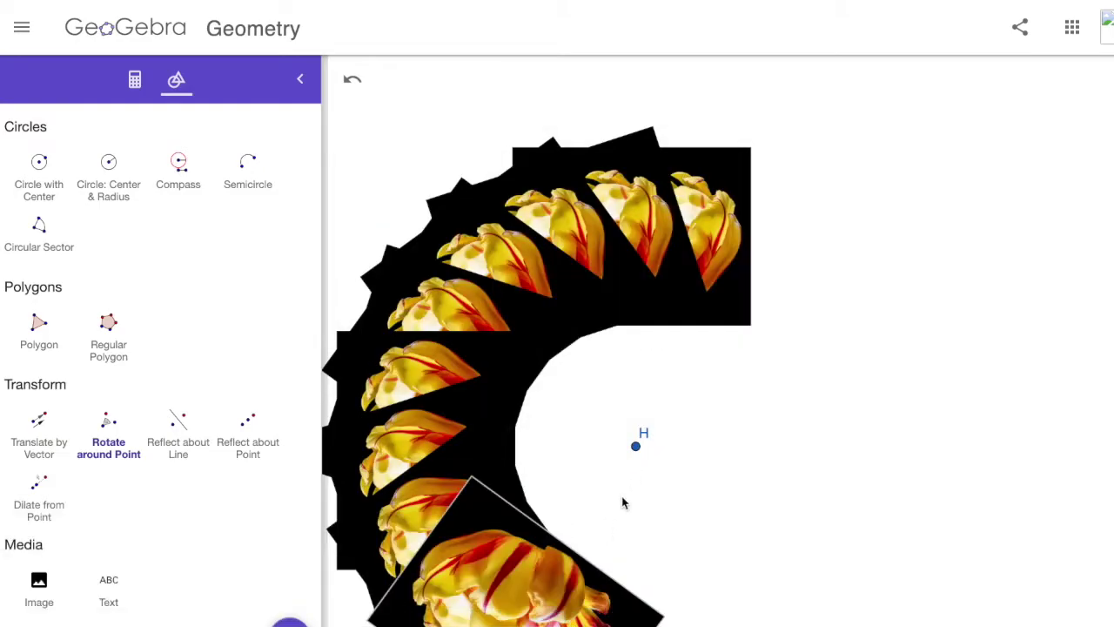
{"action": "left_click", "coordinate": [636, 447]}
{"action": "type", "text": "18"}
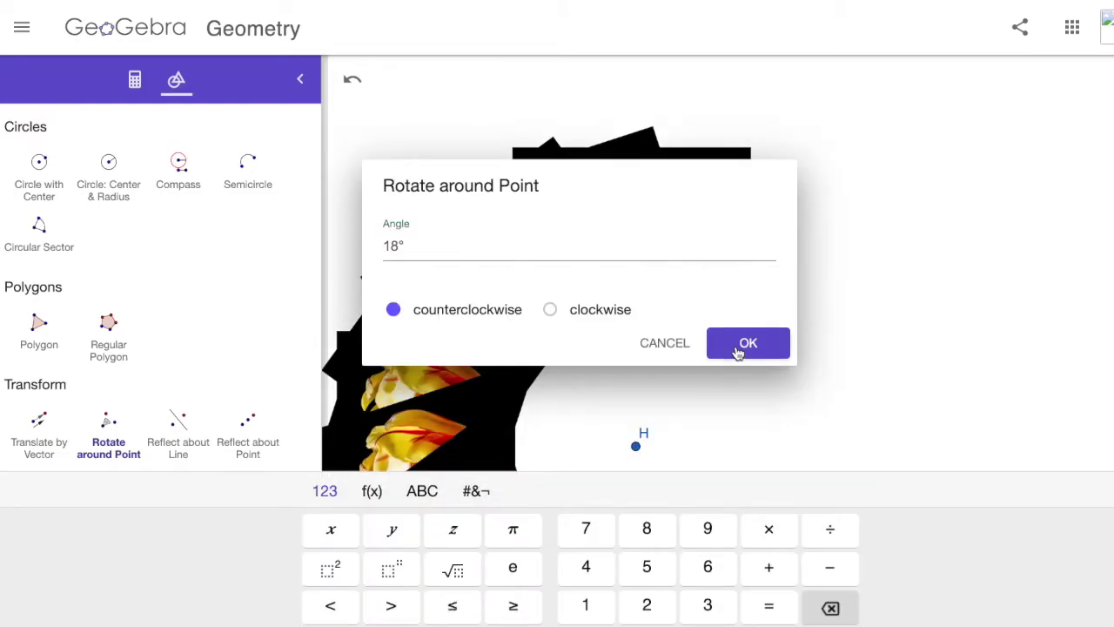
{"action": "left_click", "coordinate": [746, 340]}
- Continue the ring along its bottom with two more copies, each rotating the newest copy 18° counterclockwise around point H
{"action": "scroll", "coordinate": [697, 424], "scroll_direction": "down", "scroll_amount": 2}
{"action": "left_click", "coordinate": [668, 562]}
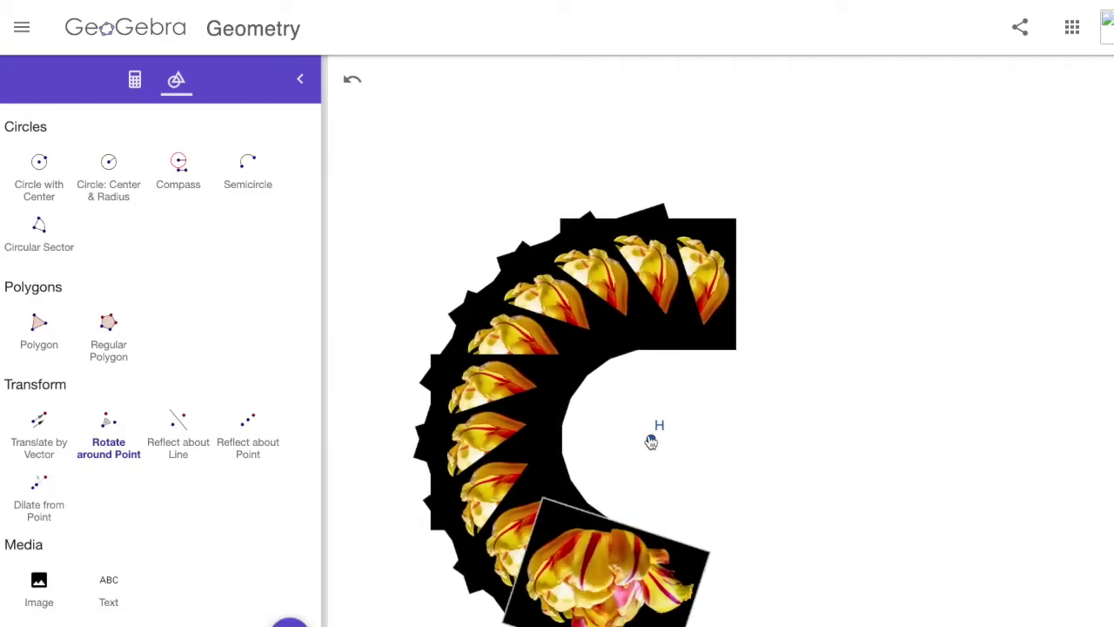
{"action": "left_click", "coordinate": [651, 441]}
{"action": "type", "text": "18"}
{"action": "left_click", "coordinate": [746, 340]}
{"action": "left_click", "coordinate": [715, 597]}
{"action": "left_click", "coordinate": [652, 439]}
{"action": "type", "text": "18"}
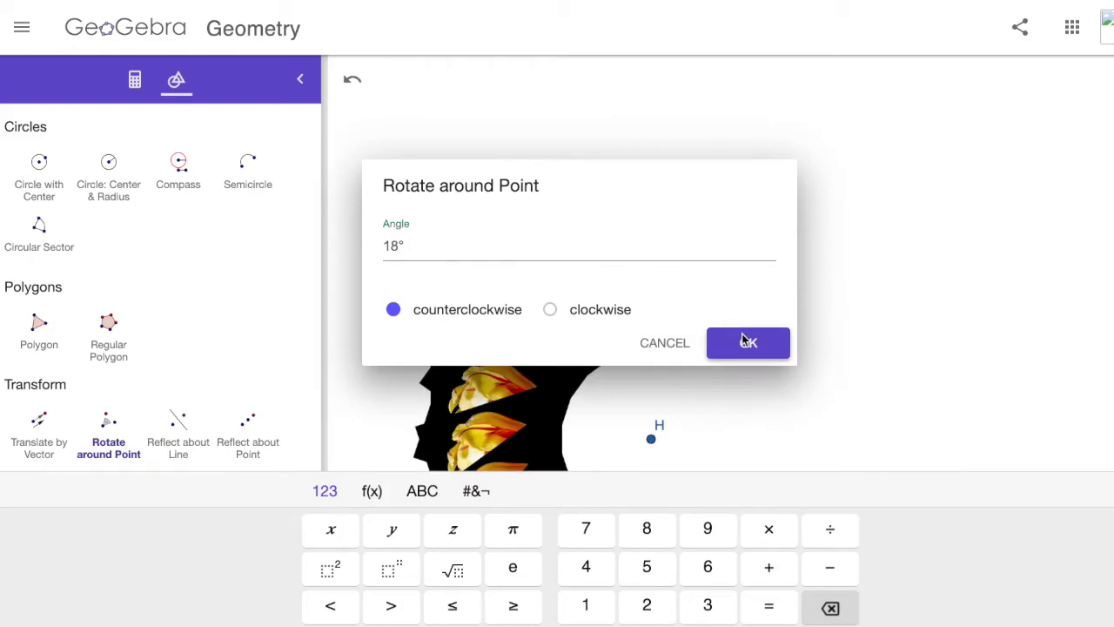
{"action": "left_click", "coordinate": [746, 341]}
- Rotate the newest copy 18° counterclockwise around point H twice in succession to extend the ring toward its lower-right part
{"action": "left_click", "coordinate": [749, 547]}
{"action": "left_click", "coordinate": [653, 440]}
{"action": "type", "text": "18"}
{"action": "left_click", "coordinate": [761, 343]}
{"action": "left_click", "coordinate": [757, 524]}
{"action": "left_click", "coordinate": [653, 440]}
{"action": "type", "text": "18"}
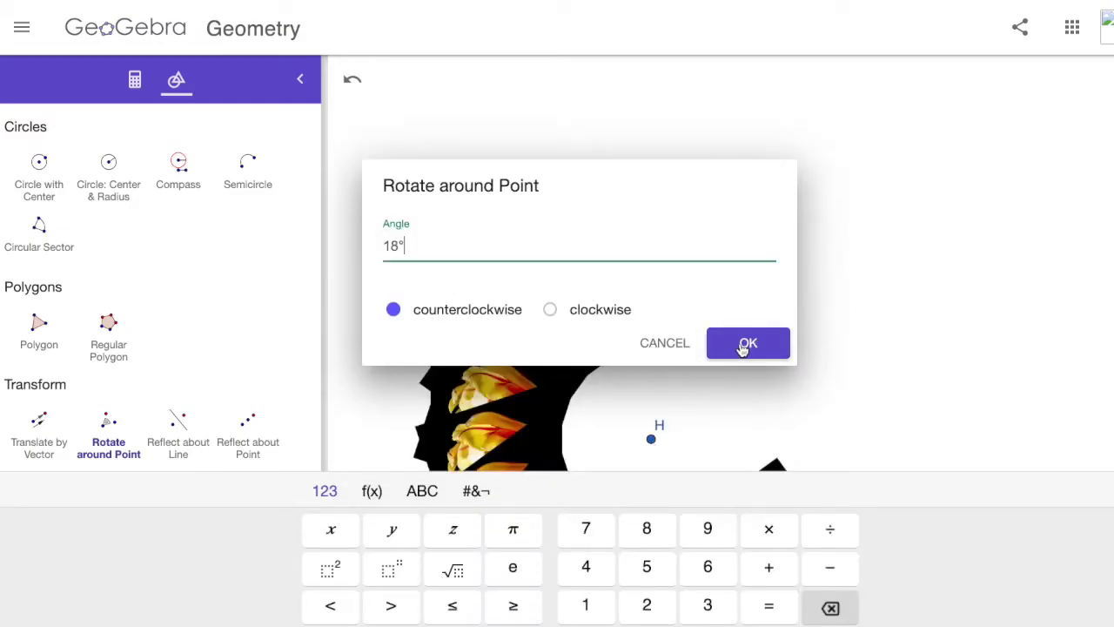
{"action": "left_click", "coordinate": [746, 345]}
- Add two copies up the ring's right side, each rotating the newest copy 18° counterclockwise around point H
{"action": "left_click", "coordinate": [792, 488]}
{"action": "left_click", "coordinate": [652, 439]}
{"action": "type", "text": "18"}
{"action": "left_click", "coordinate": [747, 346]}
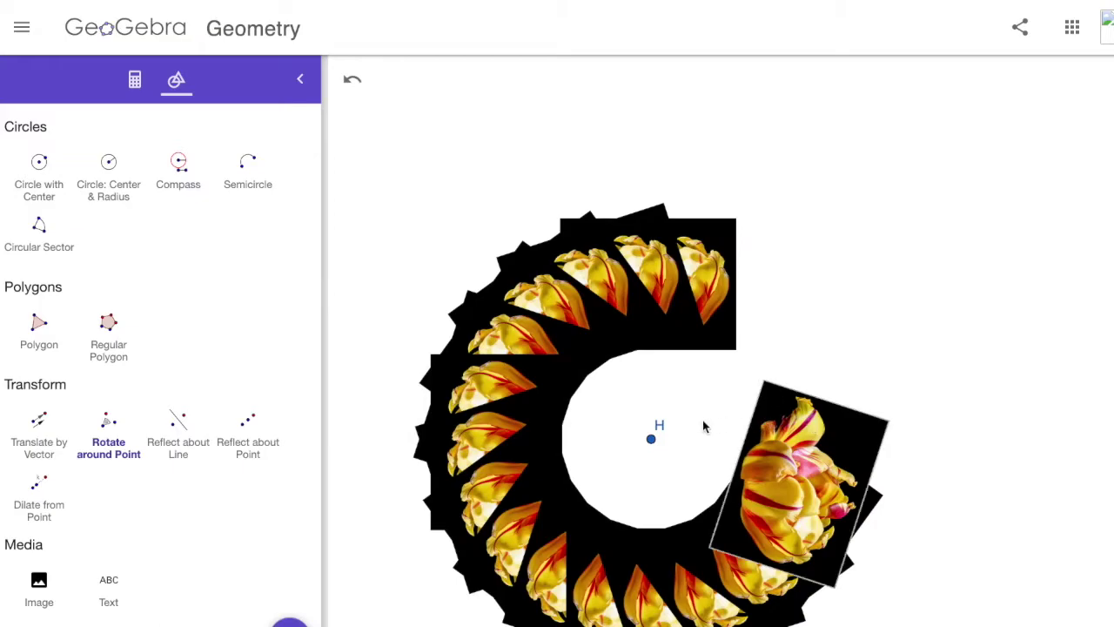
{"action": "left_click", "coordinate": [655, 440]}
{"action": "type", "text": "18"}
{"action": "left_click", "coordinate": [745, 344]}
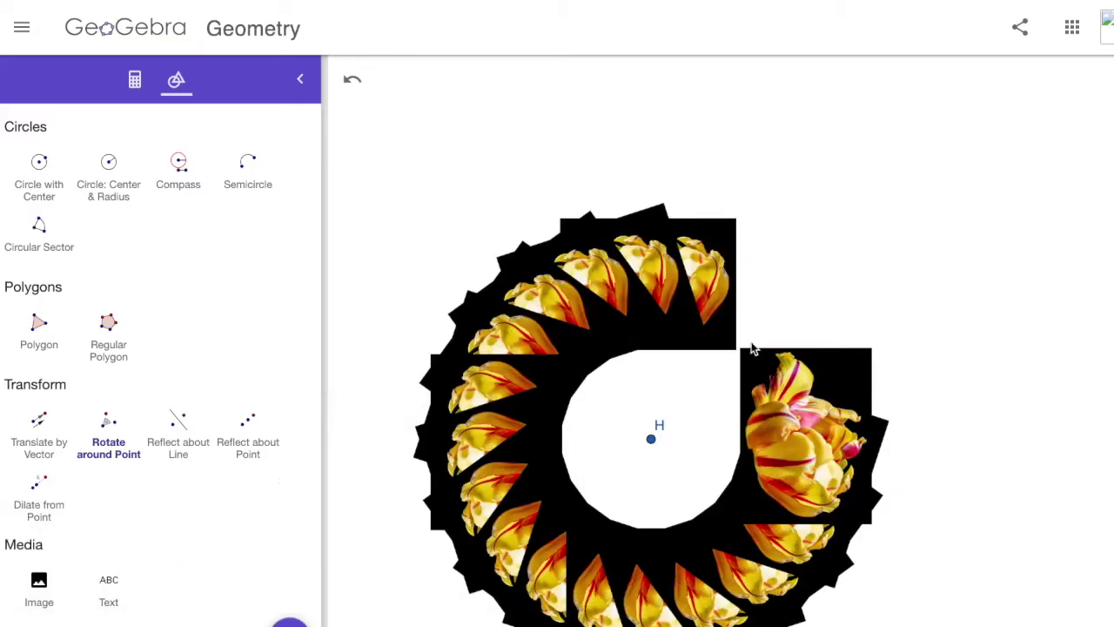
- Extend the ring into its upper-right part with two more copies, each rotating the newest image 18° counterclockwise around point H
{"action": "left_click", "coordinate": [658, 442]}
{"action": "type", "text": "18"}
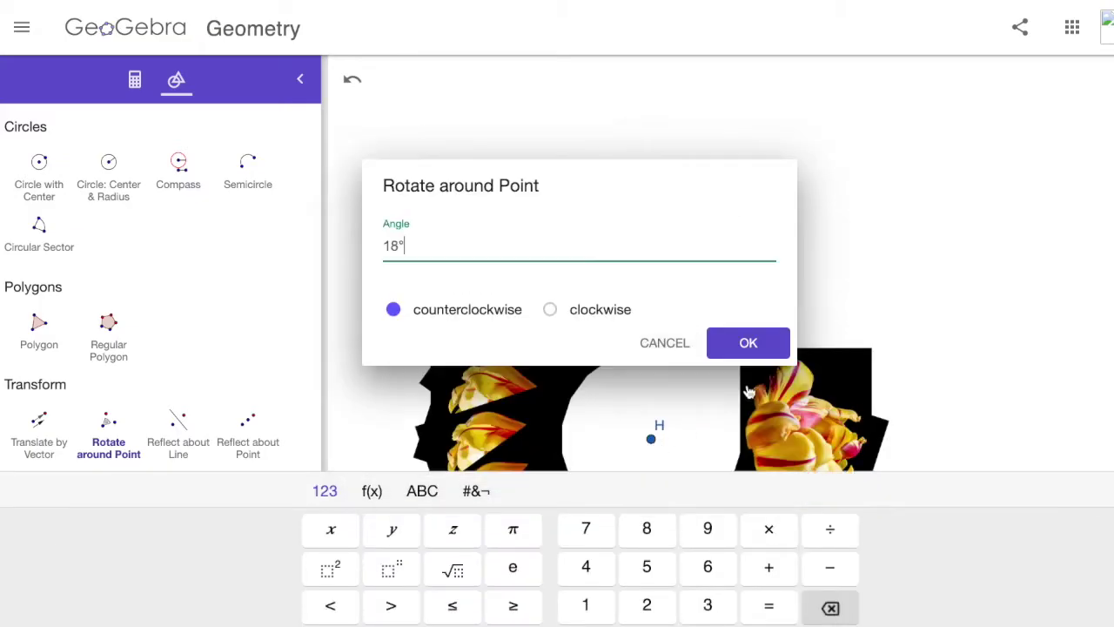
{"action": "left_click", "coordinate": [747, 344]}
{"action": "left_click", "coordinate": [772, 370]}
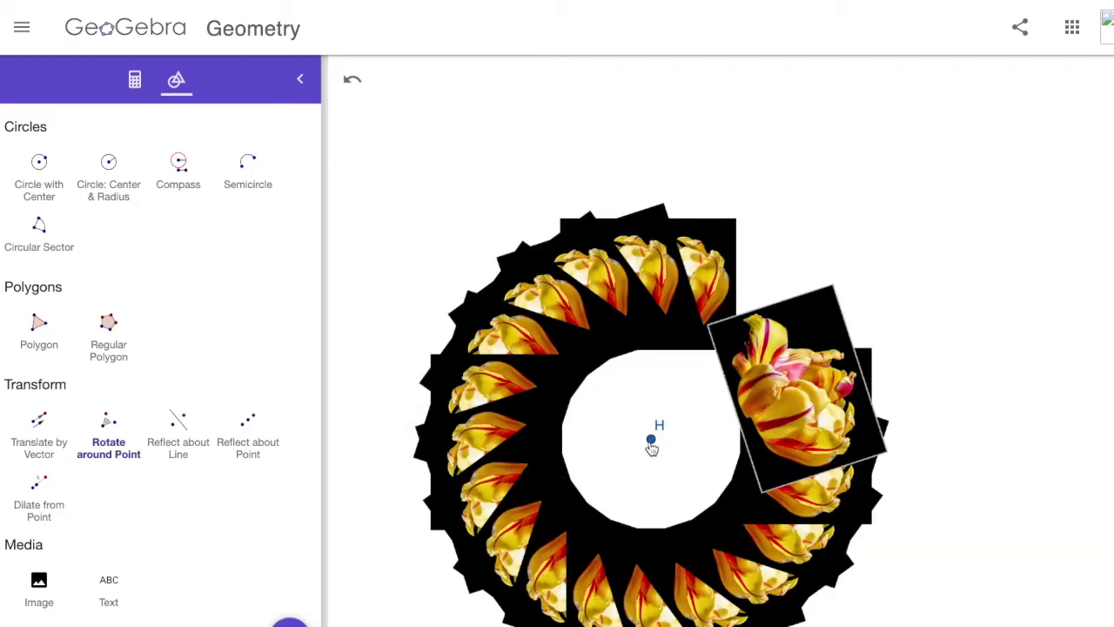
{"action": "left_click", "coordinate": [651, 443]}
{"action": "type", "text": "18"}
{"action": "left_click", "coordinate": [746, 341]}
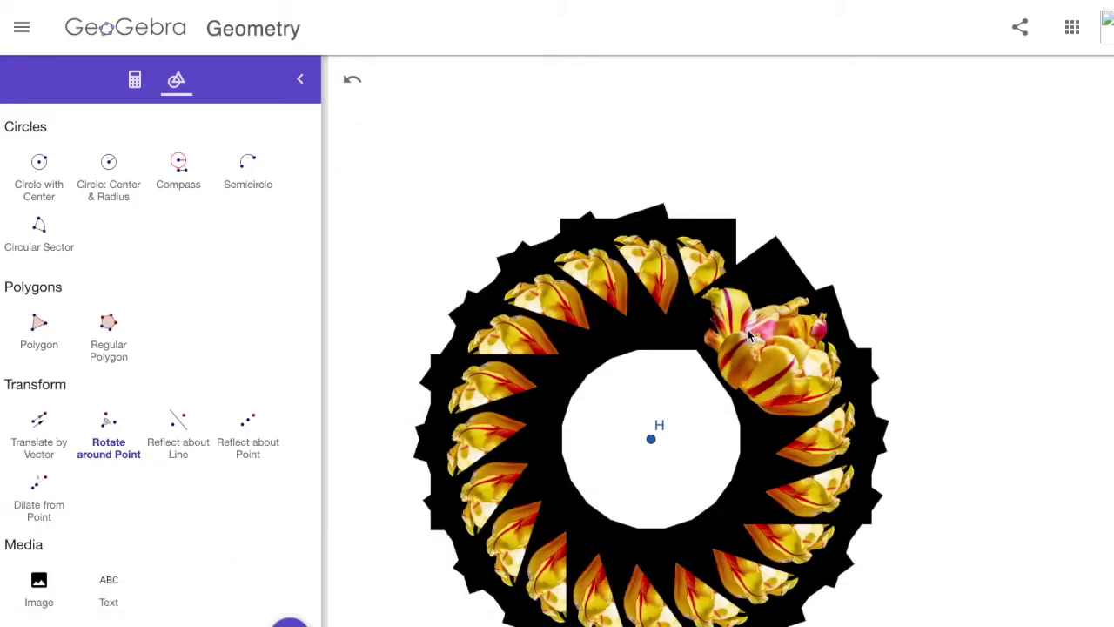
- Close the ring at the top with three more copies, each rotating the newest image 18° counterclockwise around point H
{"action": "left_click", "coordinate": [734, 308]}
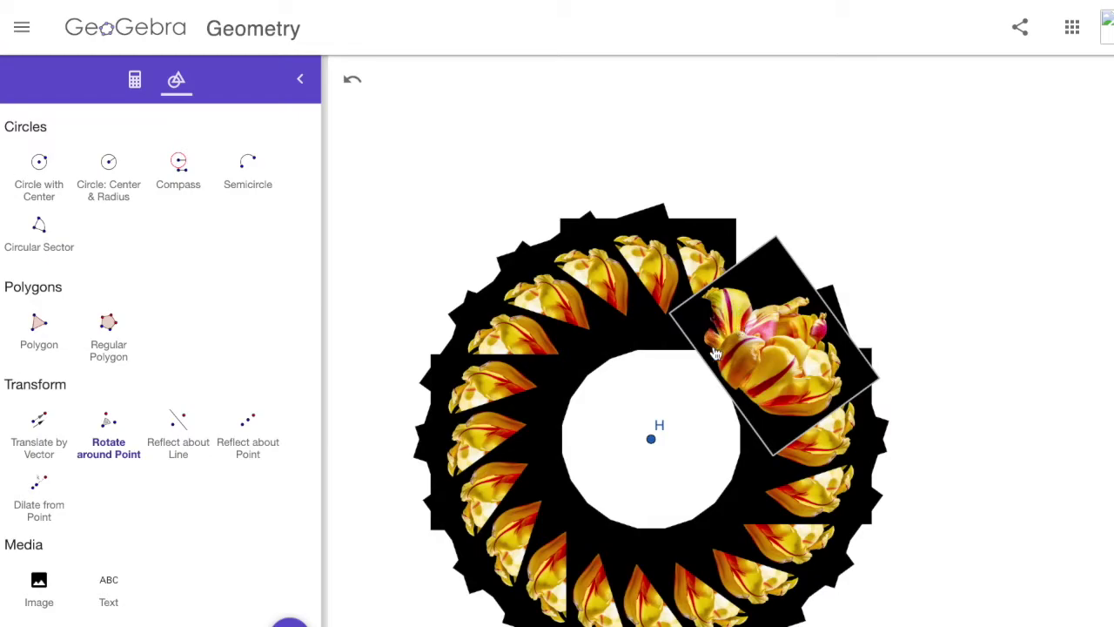
{"action": "left_click", "coordinate": [651, 439]}
{"action": "type", "text": "18"}
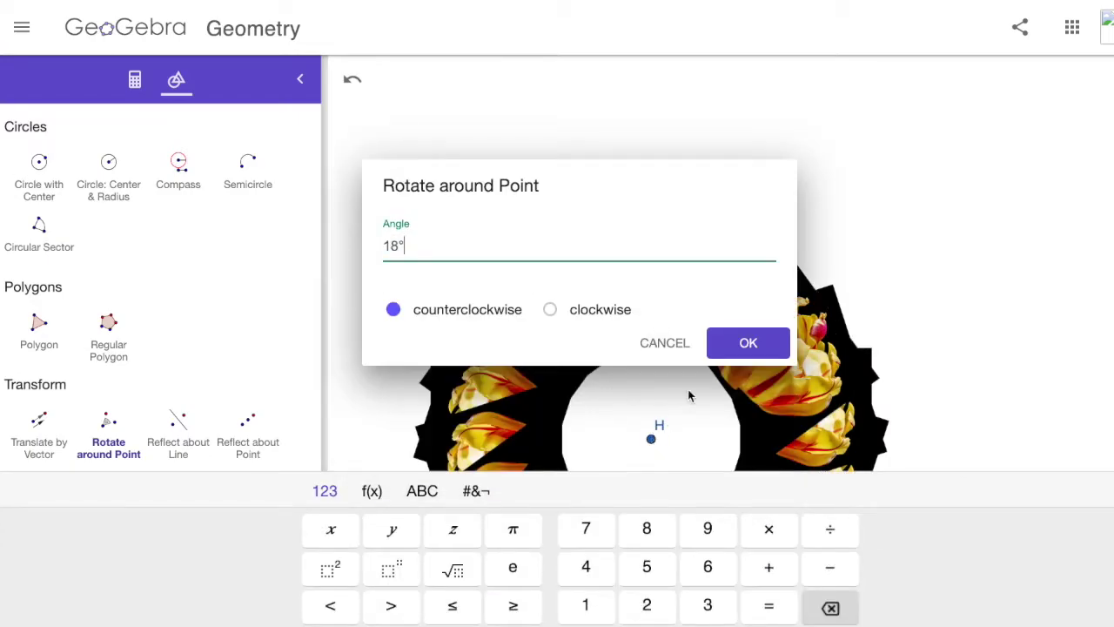
{"action": "left_click", "coordinate": [746, 342]}
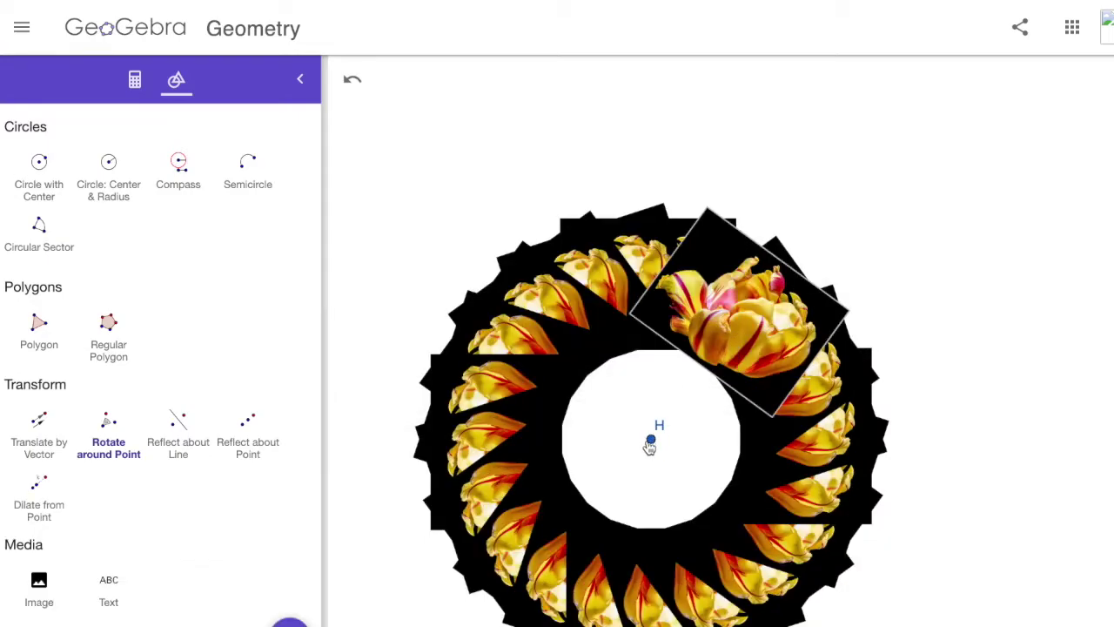
{"action": "left_click", "coordinate": [651, 439]}
{"action": "type", "text": "18"}
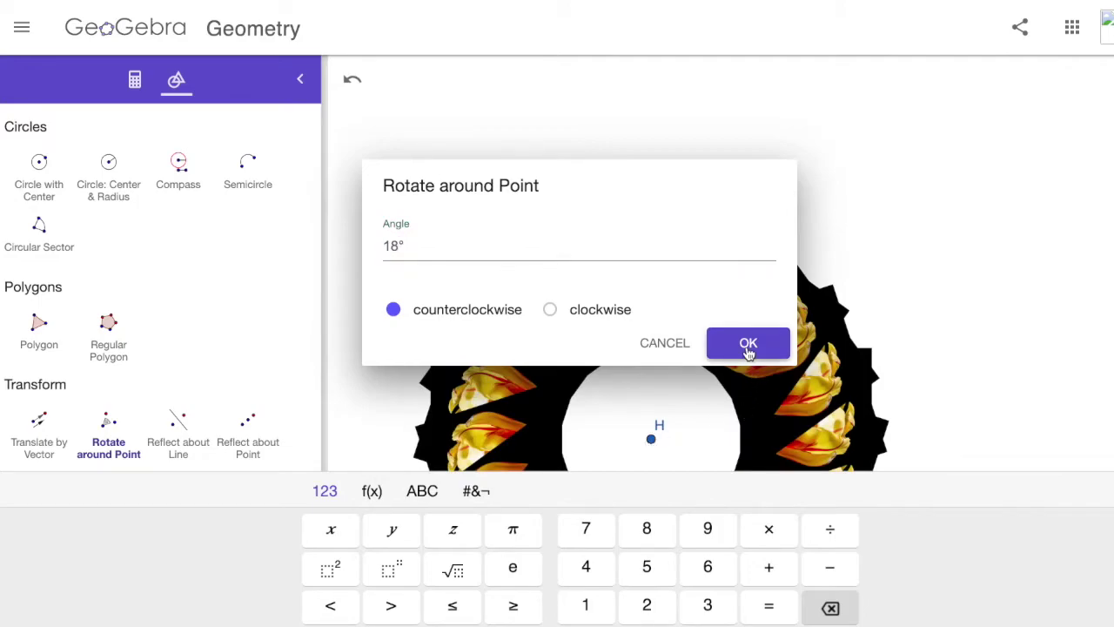
{"action": "left_click", "coordinate": [746, 348]}
{"action": "left_click", "coordinate": [652, 441]}
{"action": "type", "text": "18"}
{"action": "left_click", "coordinate": [746, 342]}
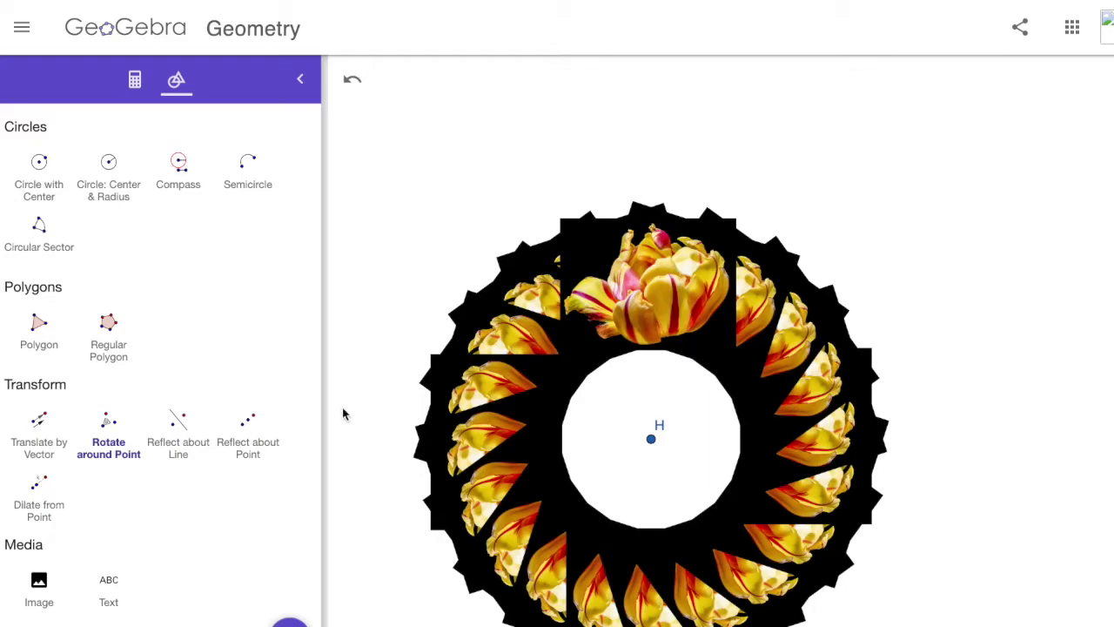
- Hide the label of center point H while keeping the point itself shown
{"action": "scroll", "coordinate": [130, 131], "scroll_direction": "up", "scroll_amount": 10}
{"action": "left_click", "coordinate": [42, 165]}
{"action": "left_click_drag", "start_coordinate": [403, 137], "coordinate": [409, 68]}
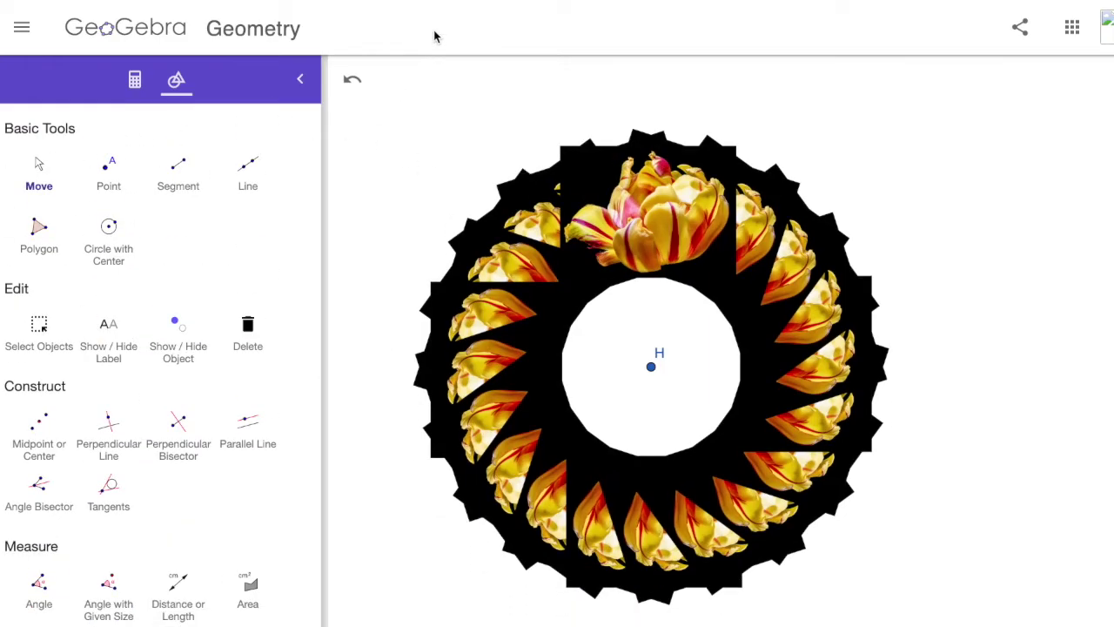
{"action": "right_click", "coordinate": [651, 371]}
{"action": "left_click", "coordinate": [698, 466]}
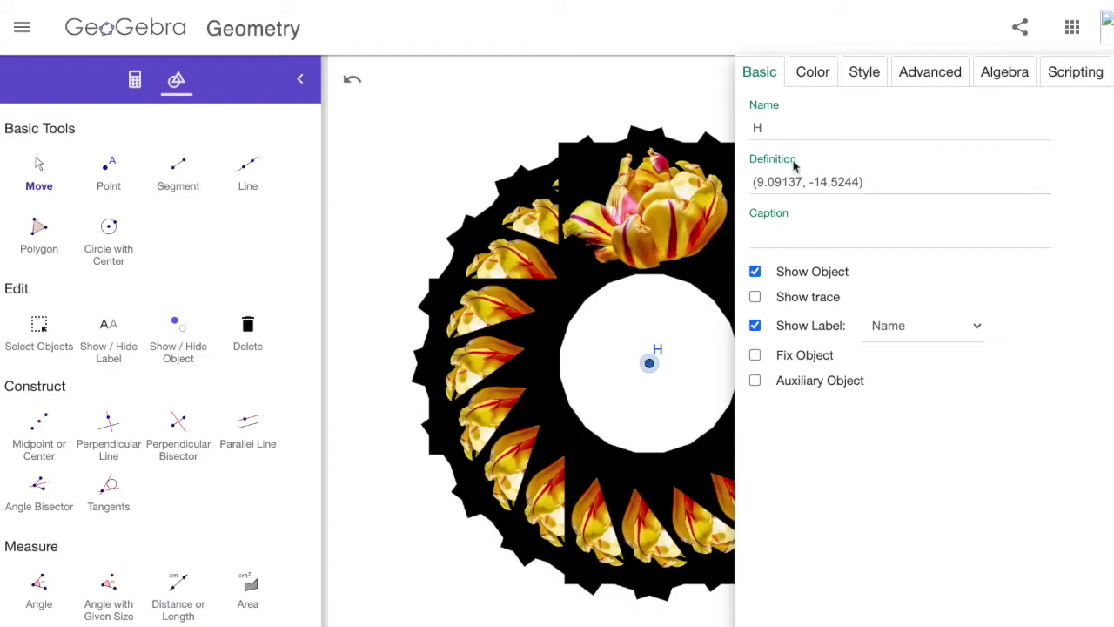
{"action": "left_click", "coordinate": [814, 75]}
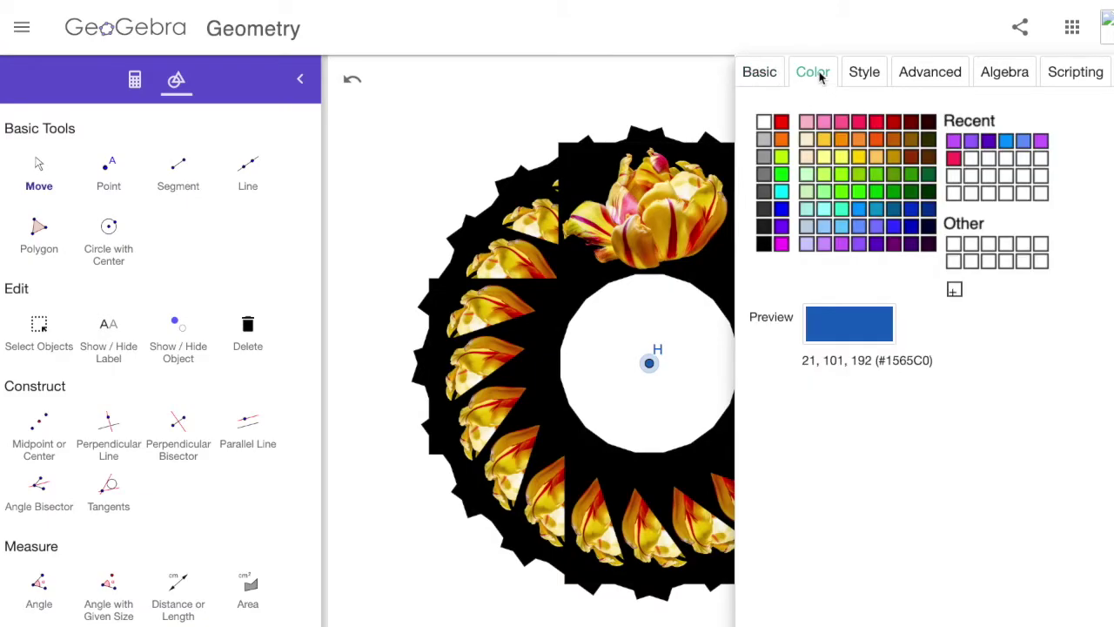
{"action": "left_click", "coordinate": [768, 73]}
{"action": "left_click", "coordinate": [755, 271]}
{"action": "left_click", "coordinate": [754, 271]}
{"action": "left_click", "coordinate": [755, 325]}
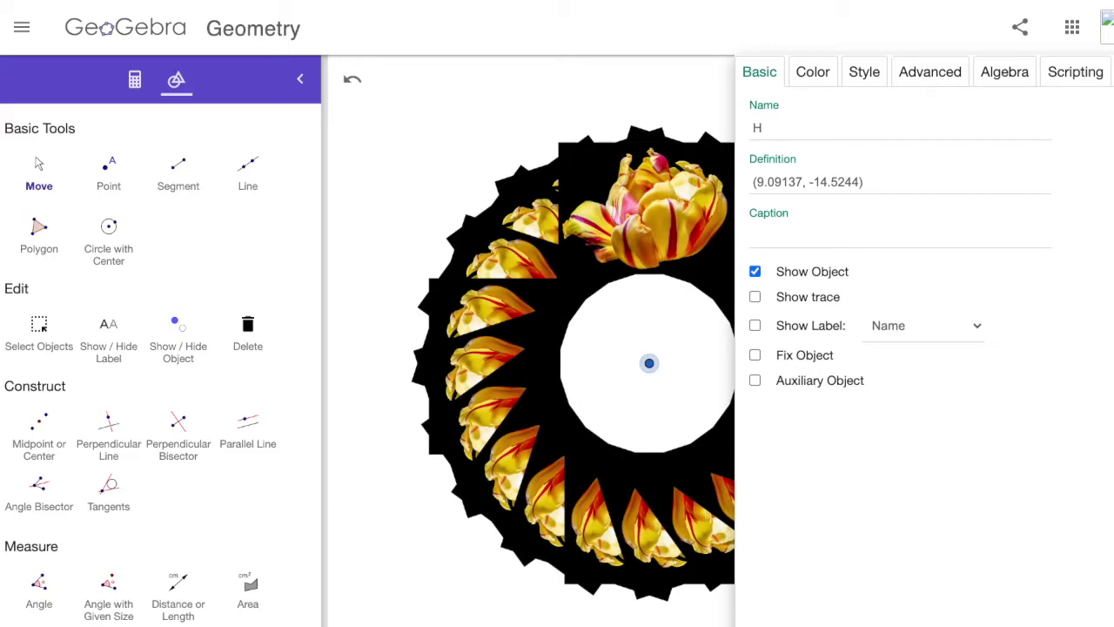
{"action": "left_click", "coordinate": [651, 326]}
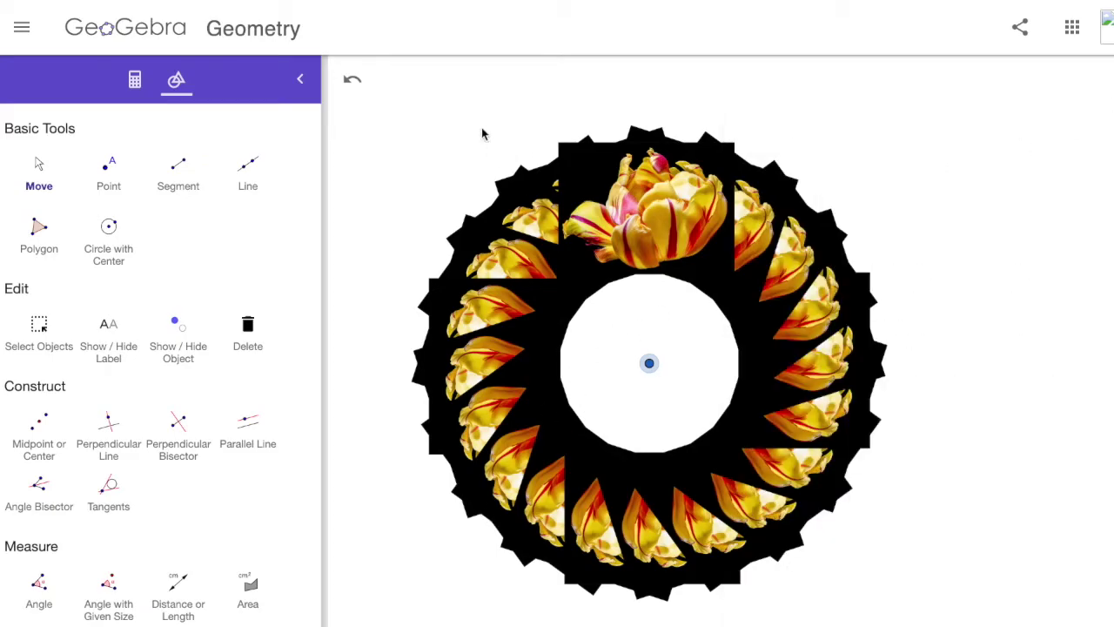
- Draw a circle centred on the ring's center point, slightly smaller than the white opening
{"action": "left_click_drag", "start_coordinate": [431, 144], "coordinate": [433, 127]}
{"action": "left_click", "coordinate": [117, 234]}
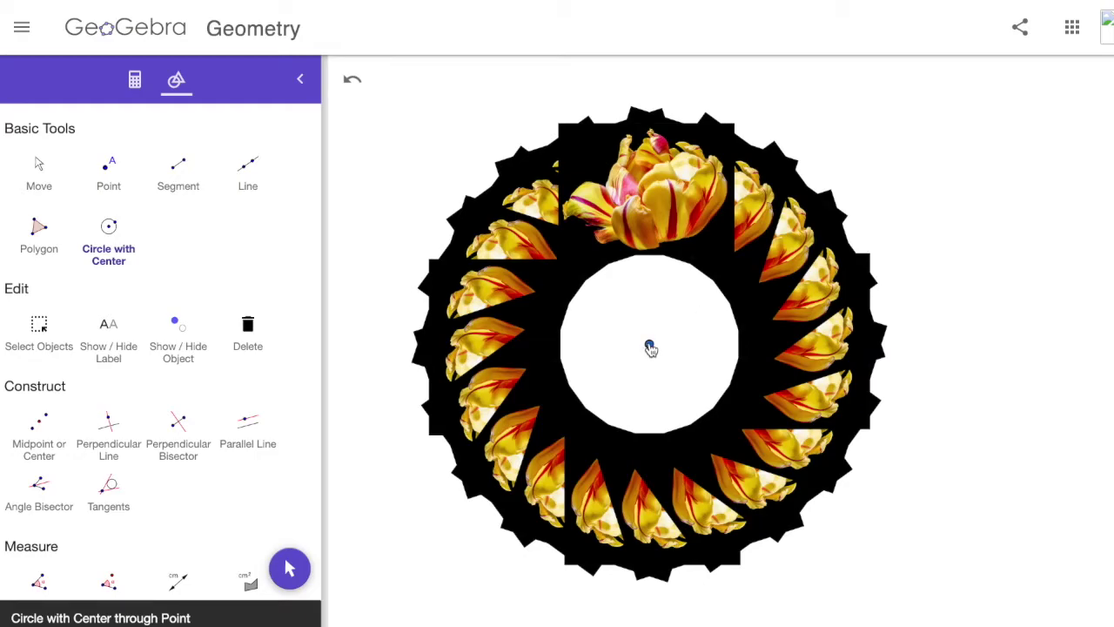
{"action": "left_click", "coordinate": [649, 344]}
{"action": "left_click", "coordinate": [712, 383]}
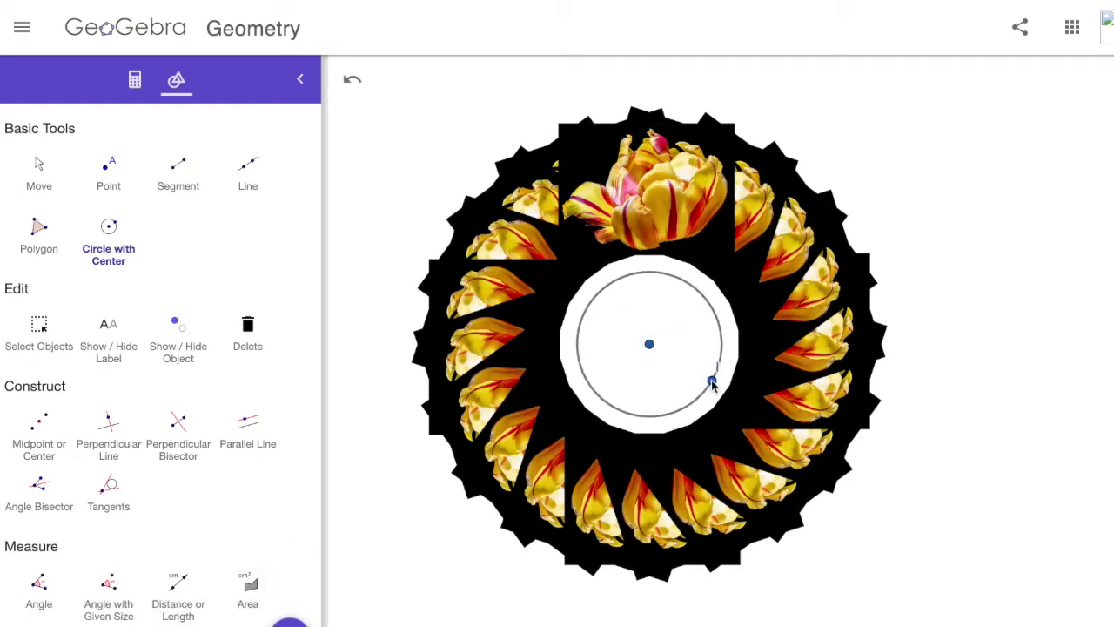
- Hide the point on the circle's edge and turn off its label
{"action": "right_click", "coordinate": [714, 388]}
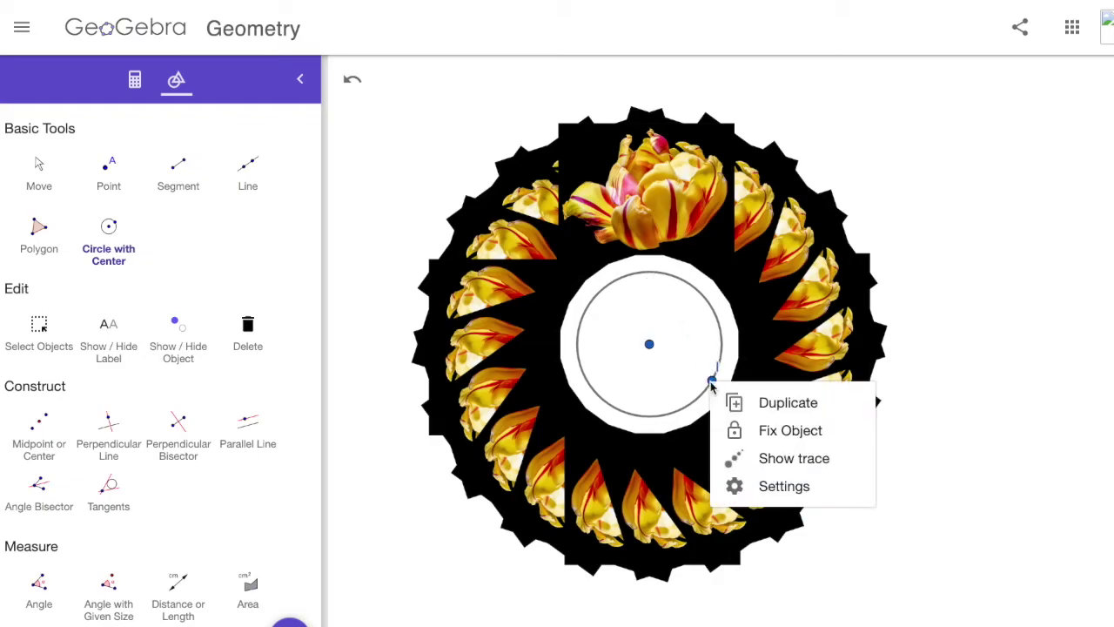
{"action": "left_click", "coordinate": [736, 485]}
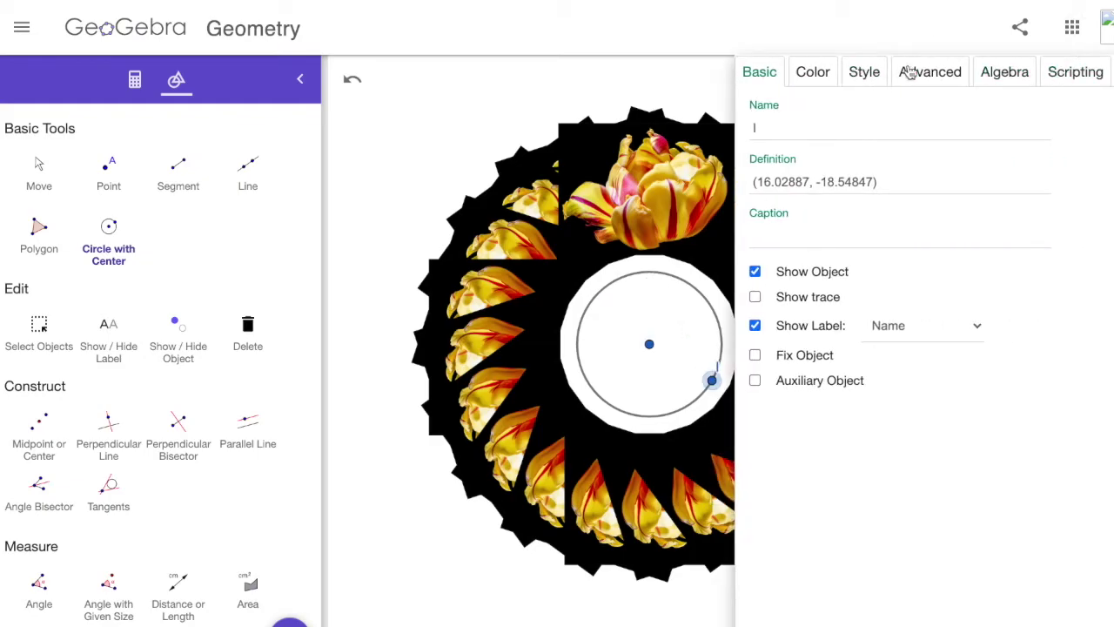
{"action": "left_click", "coordinate": [812, 70]}
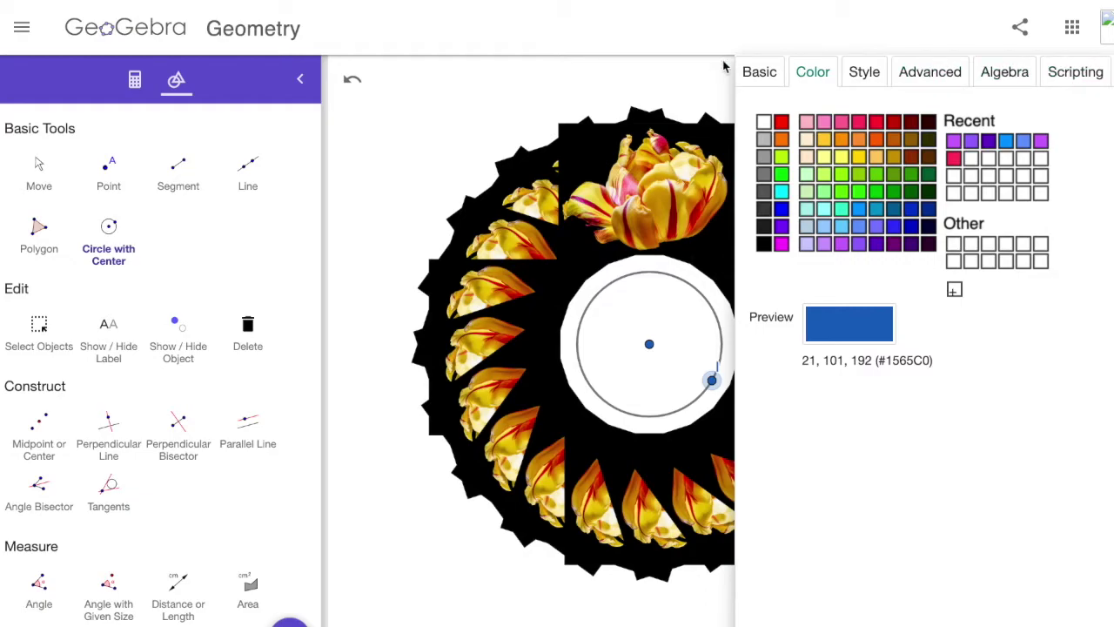
{"action": "left_click", "coordinate": [758, 73]}
{"action": "left_click", "coordinate": [779, 275]}
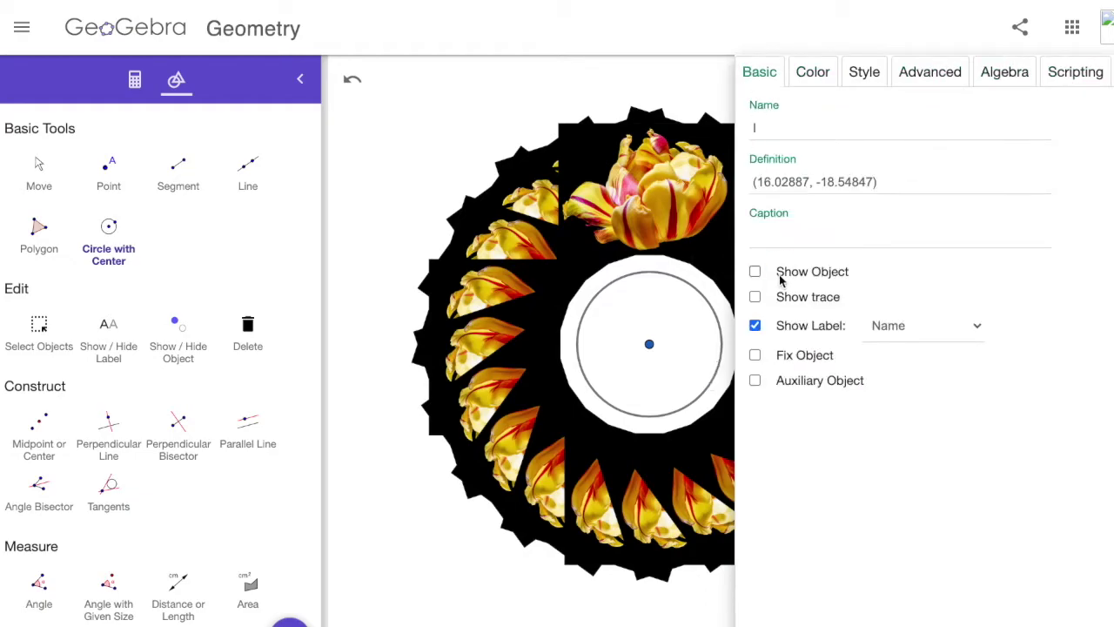
{"action": "left_click", "coordinate": [791, 329]}
{"action": "key", "text": "Escape"}
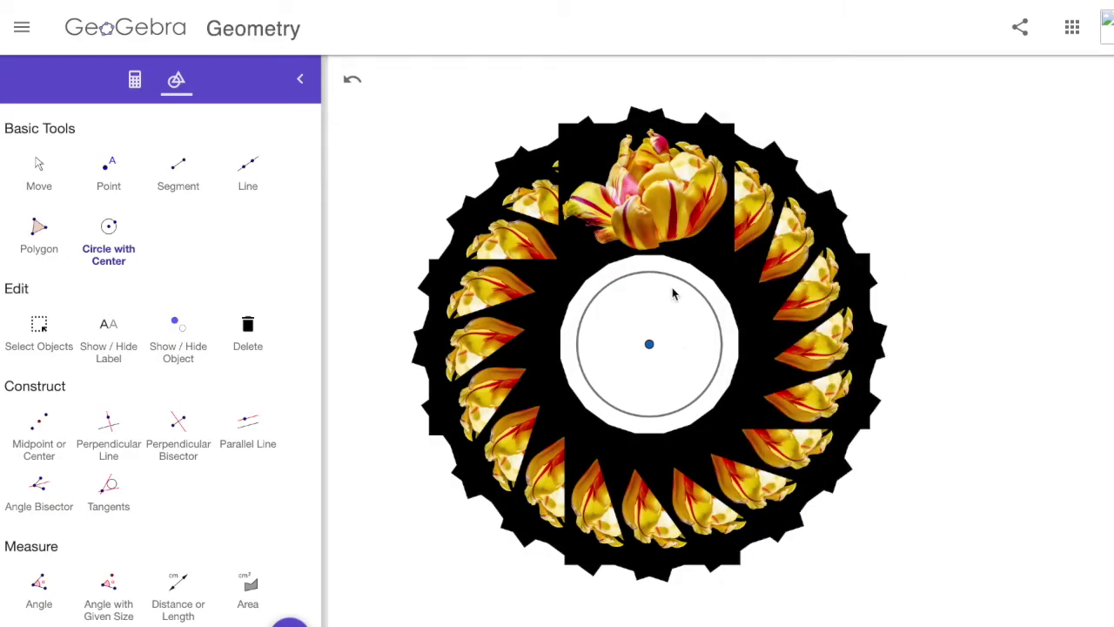
- Undo the circle around the center point together with the changes to its edge point
{"action": "left_click", "coordinate": [353, 80]}
{"action": "left_click", "coordinate": [353, 80]}
{"action": "left_click", "coordinate": [353, 80]}
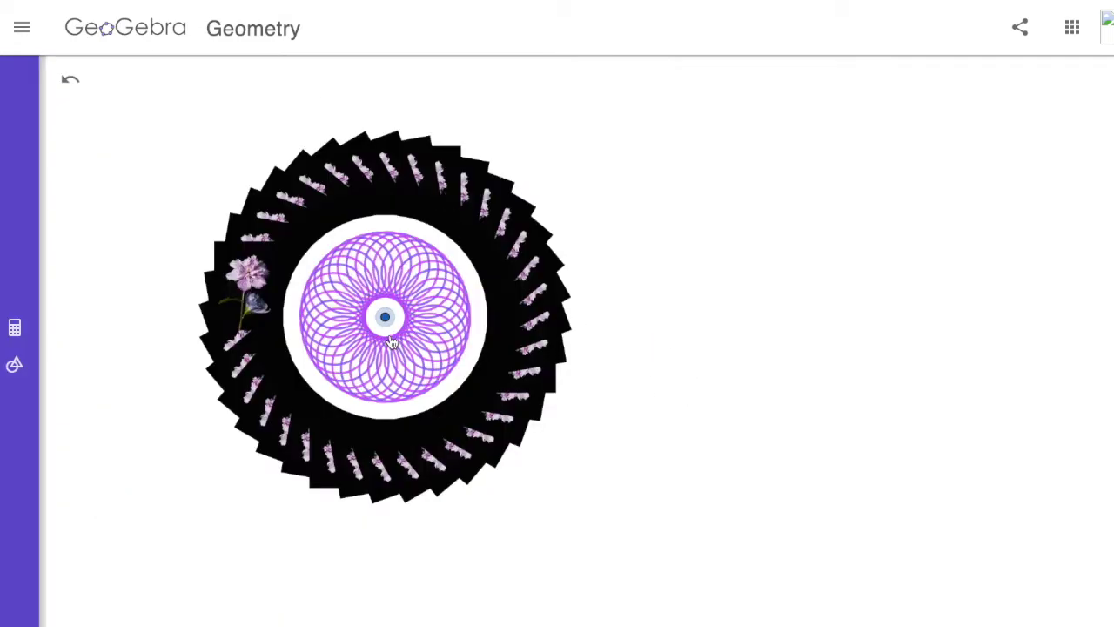
- Examine the pattern of overlapping purple circles inside the finished flower ring in the example drawing
{"action": "scroll", "coordinate": [392, 342], "scroll_direction": "up", "scroll_amount": 10}
{"action": "scroll", "coordinate": [391, 342], "scroll_direction": "down", "scroll_amount": 8}
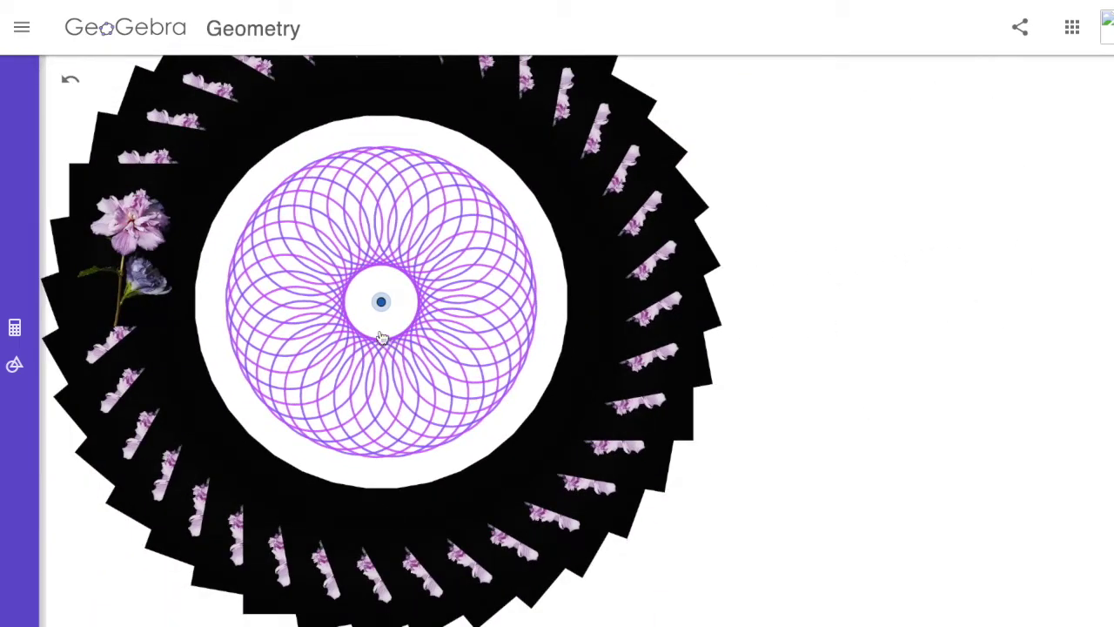
{"action": "left_click_drag", "start_coordinate": [120, 119], "coordinate": [291, 108]}
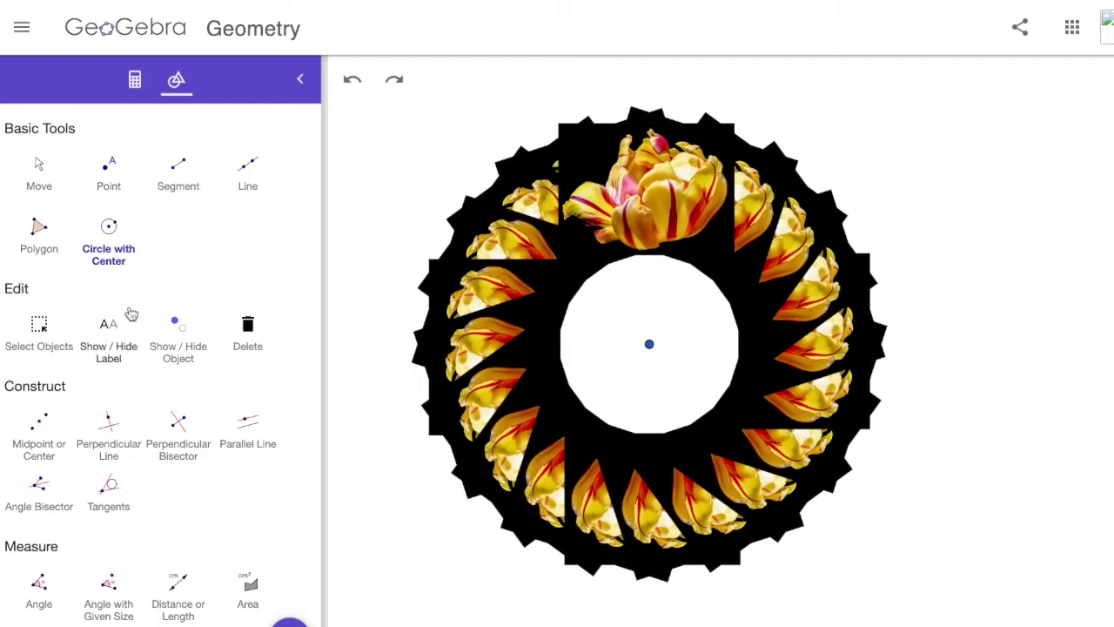
- Start a circle centred slightly off-axis above the ring's center point, and undo it
{"action": "left_click", "coordinate": [108, 228]}
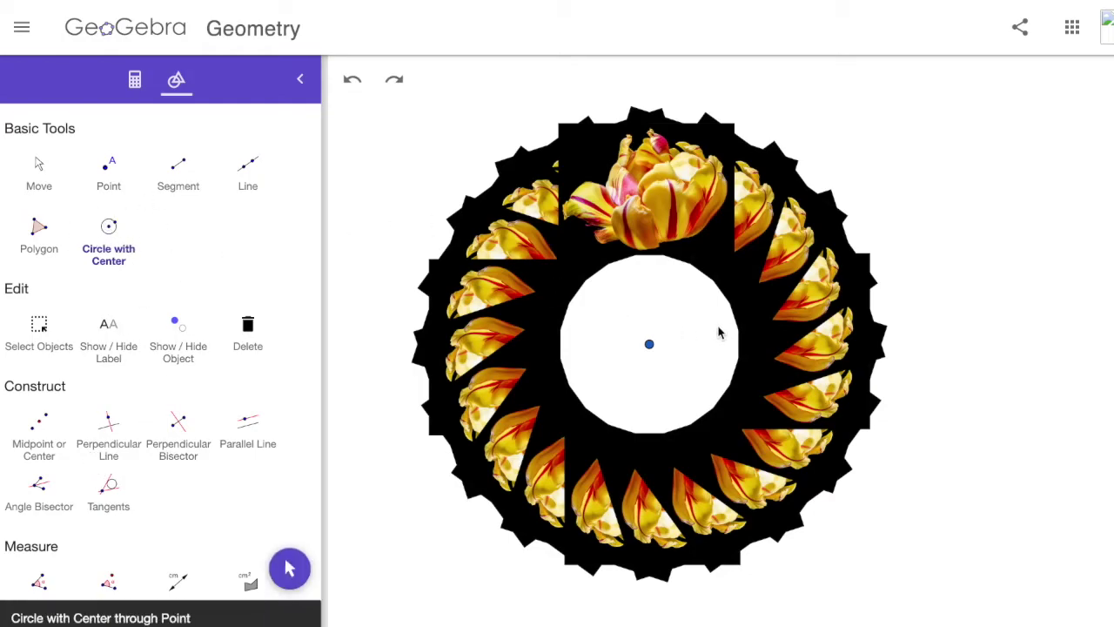
{"action": "left_click", "coordinate": [657, 288]}
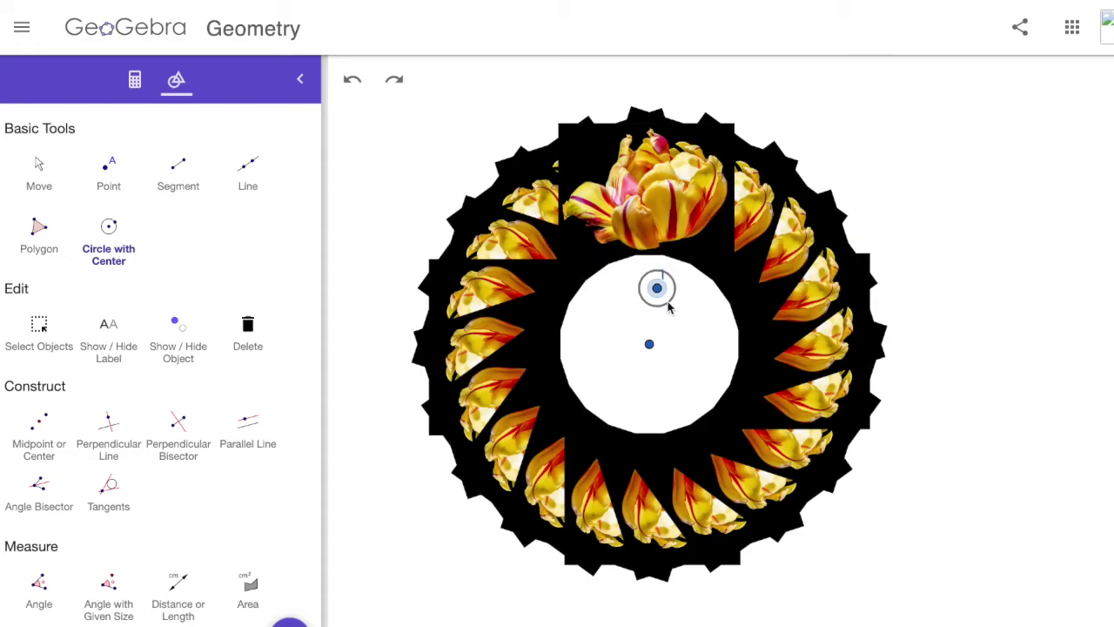
{"action": "left_click", "coordinate": [352, 79]}
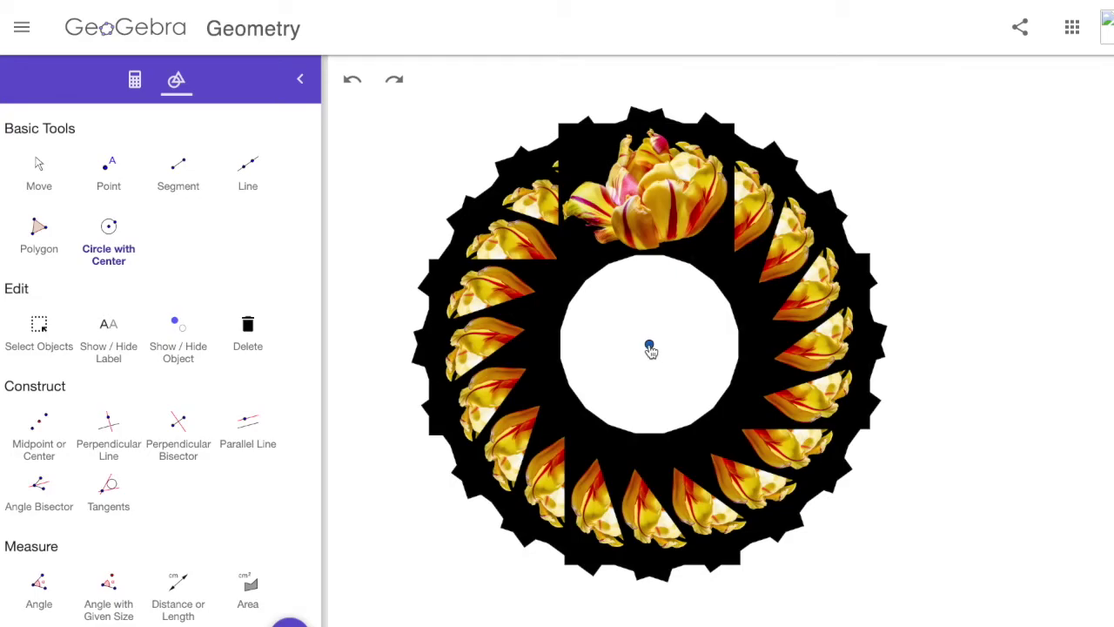
- Draw a small circle centred directly above the ring's center point, inside the opening, and hide its edge point and that point's label
{"action": "left_click", "coordinate": [649, 292]}
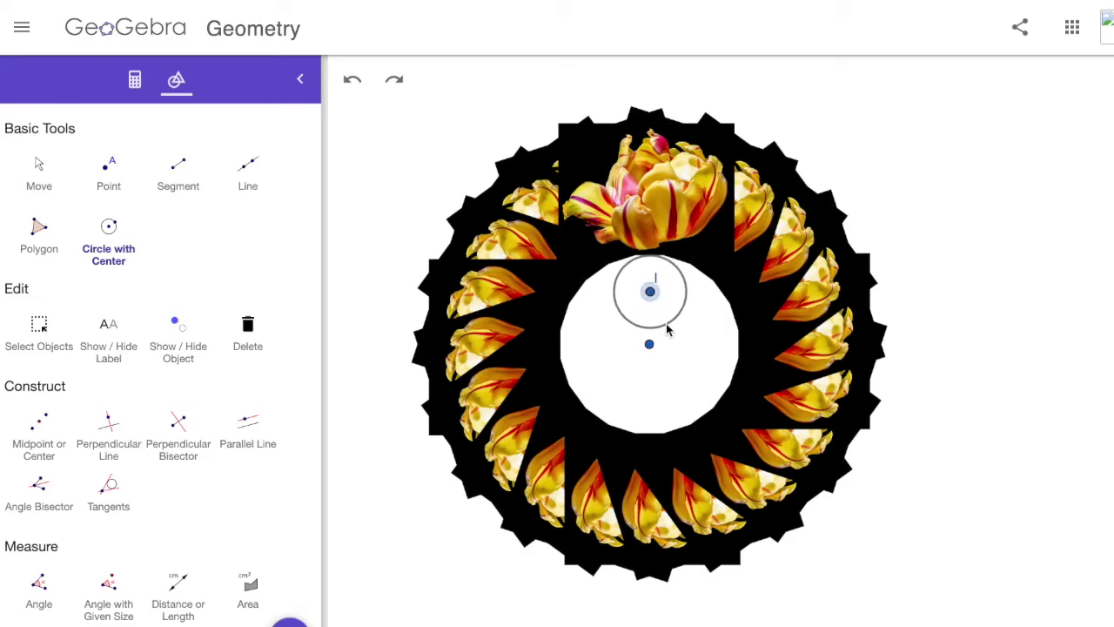
{"action": "left_click", "coordinate": [666, 320]}
{"action": "right_click", "coordinate": [667, 321]}
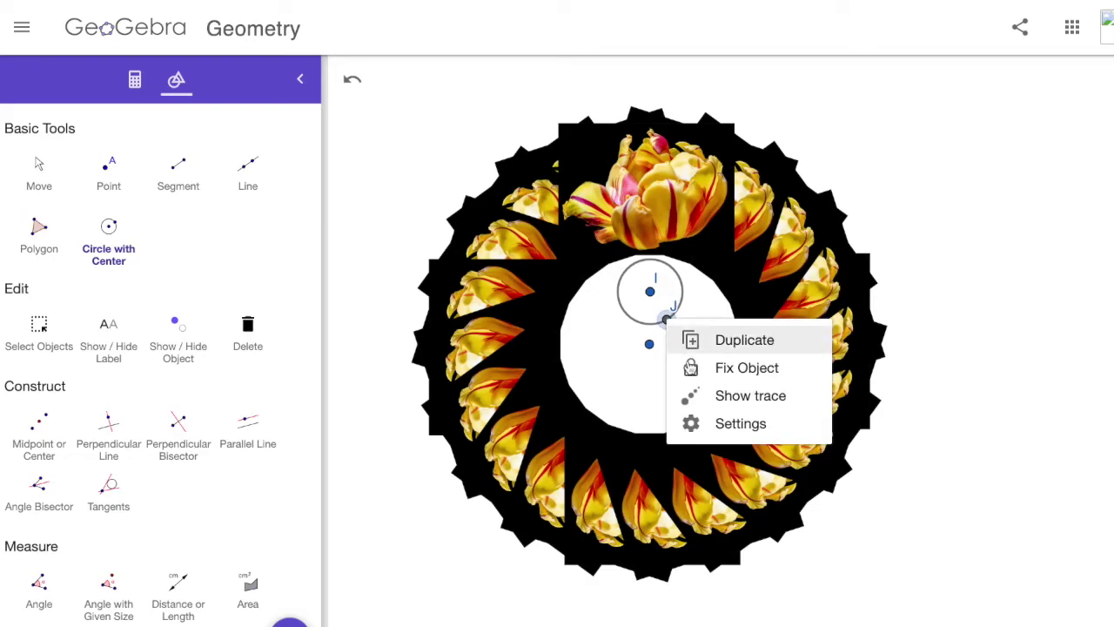
{"action": "left_click", "coordinate": [707, 421]}
{"action": "left_click", "coordinate": [813, 73]}
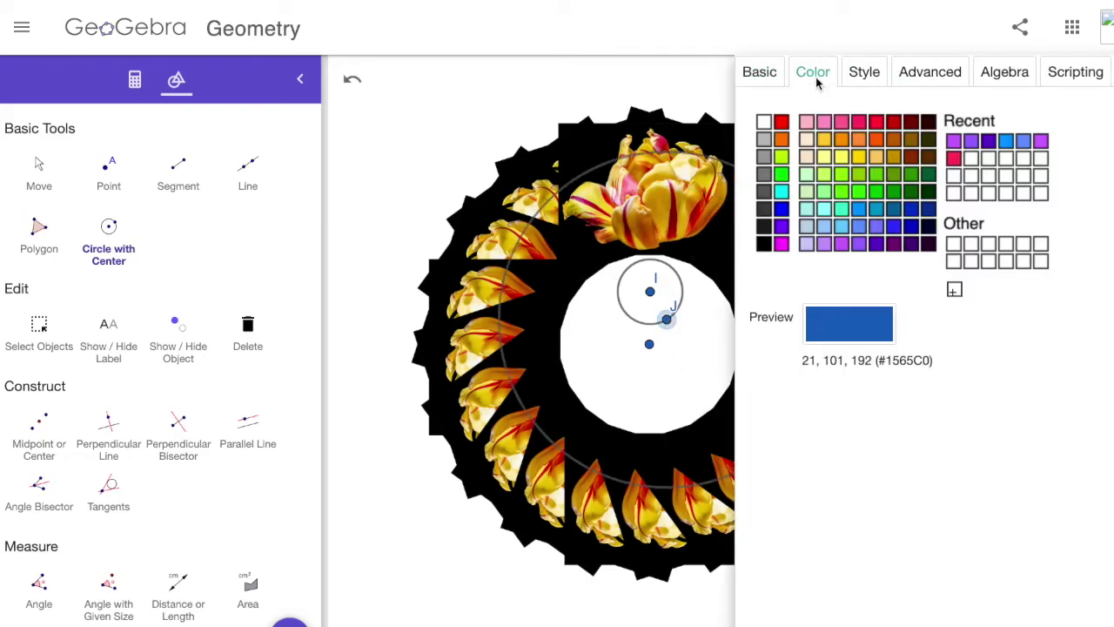
{"action": "left_click", "coordinate": [1074, 77]}
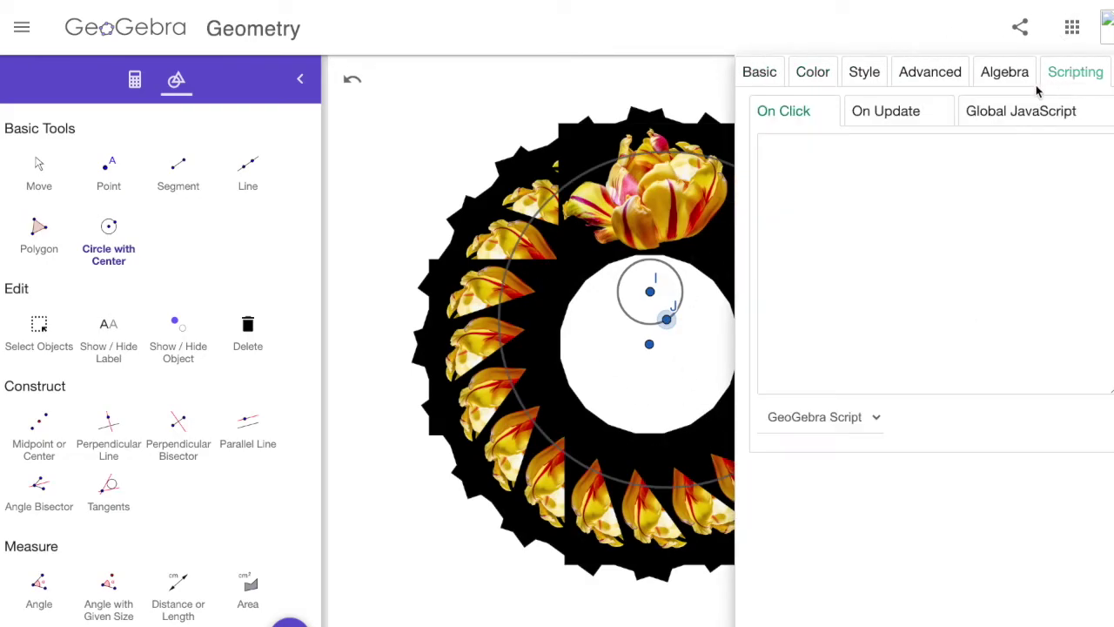
{"action": "left_click", "coordinate": [811, 71]}
{"action": "left_click", "coordinate": [757, 73]}
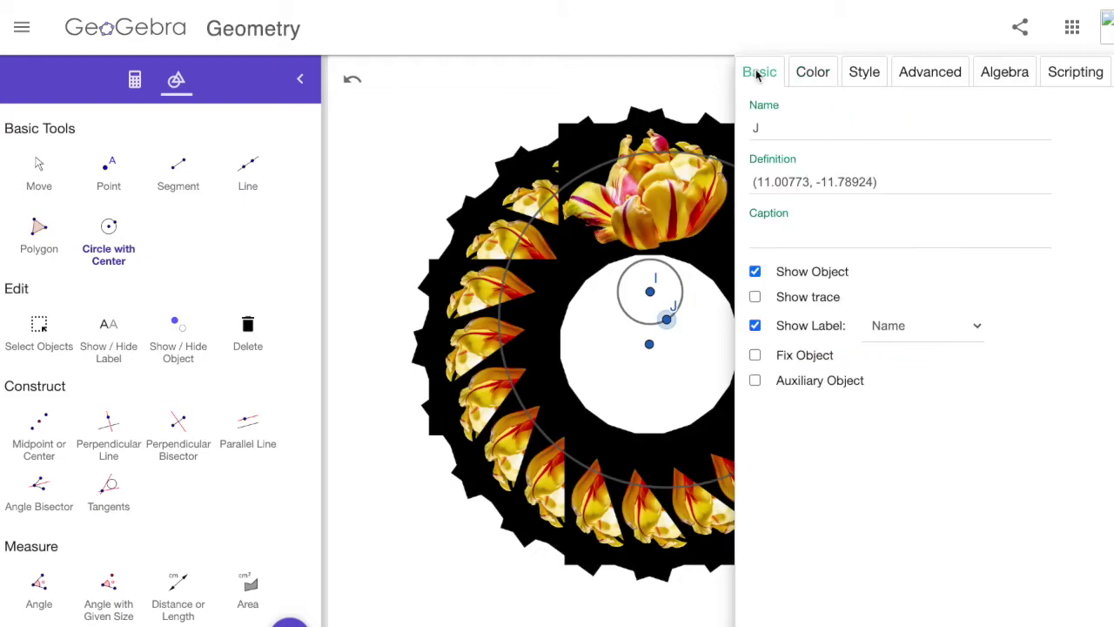
{"action": "left_click", "coordinate": [754, 272]}
{"action": "left_click", "coordinate": [755, 325]}
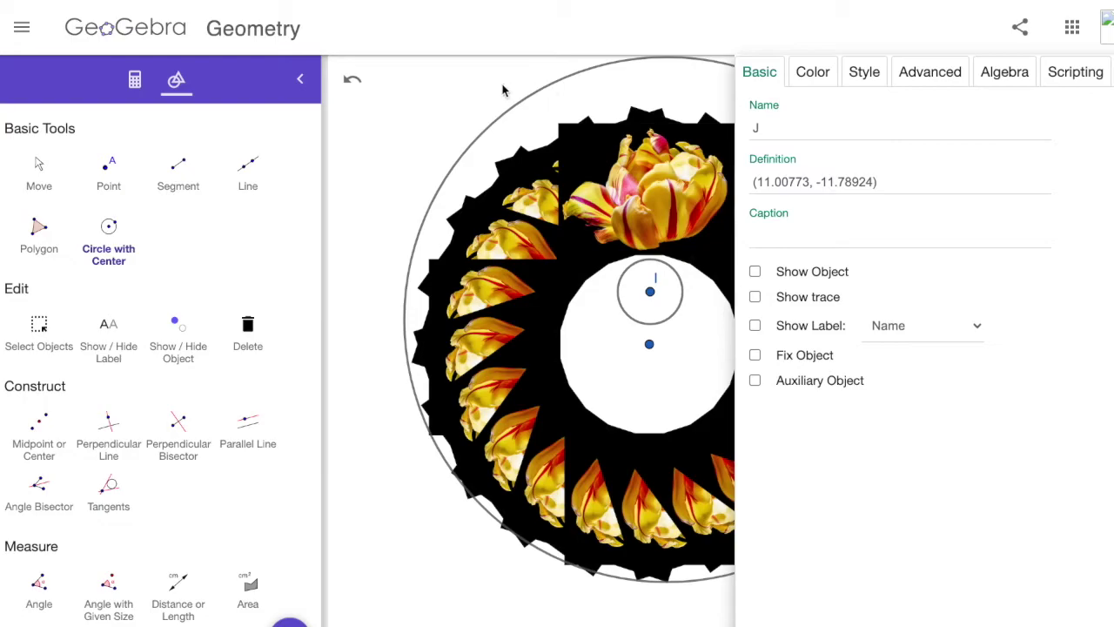
- Hide the small circle's center point and label, and hide its edge point and label again
{"action": "left_click", "coordinate": [38, 169]}
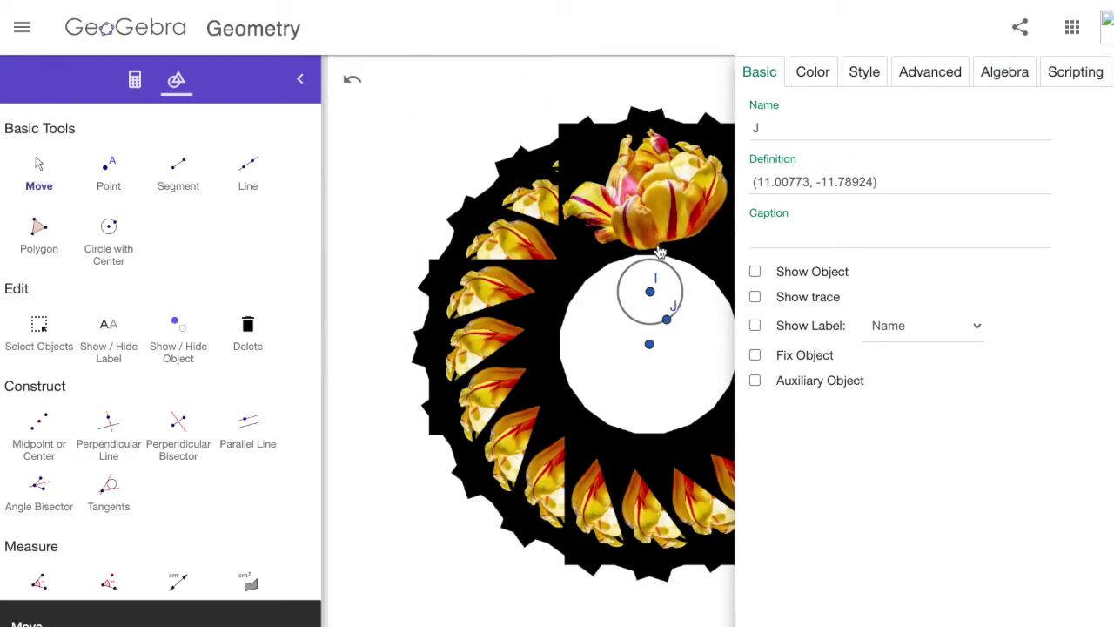
{"action": "left_click", "coordinate": [651, 294]}
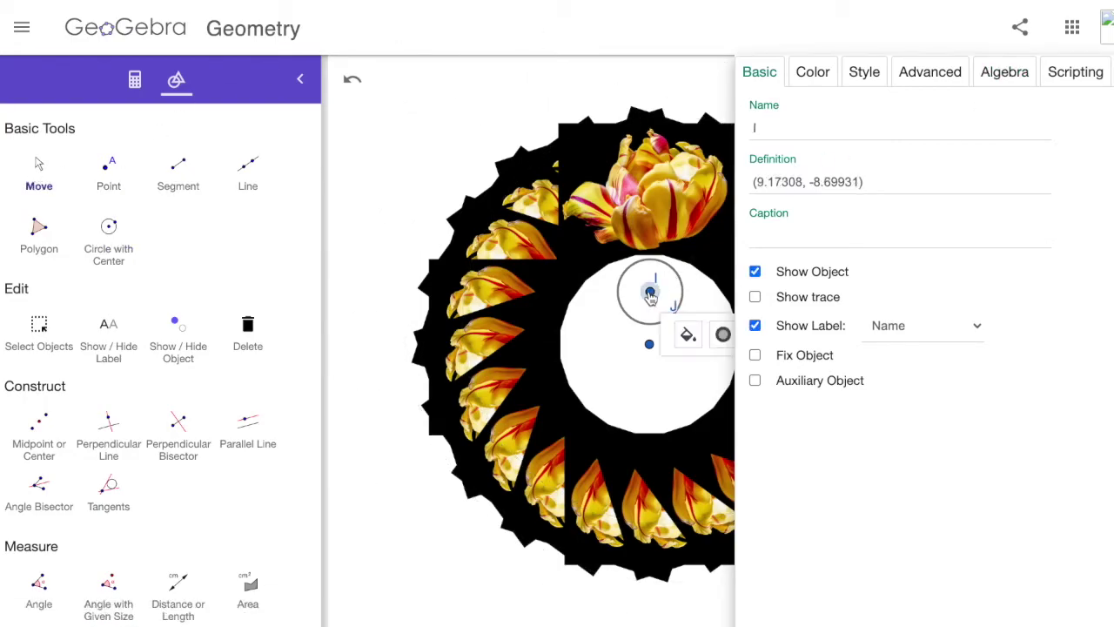
{"action": "left_click", "coordinate": [755, 272]}
{"action": "left_click", "coordinate": [755, 325]}
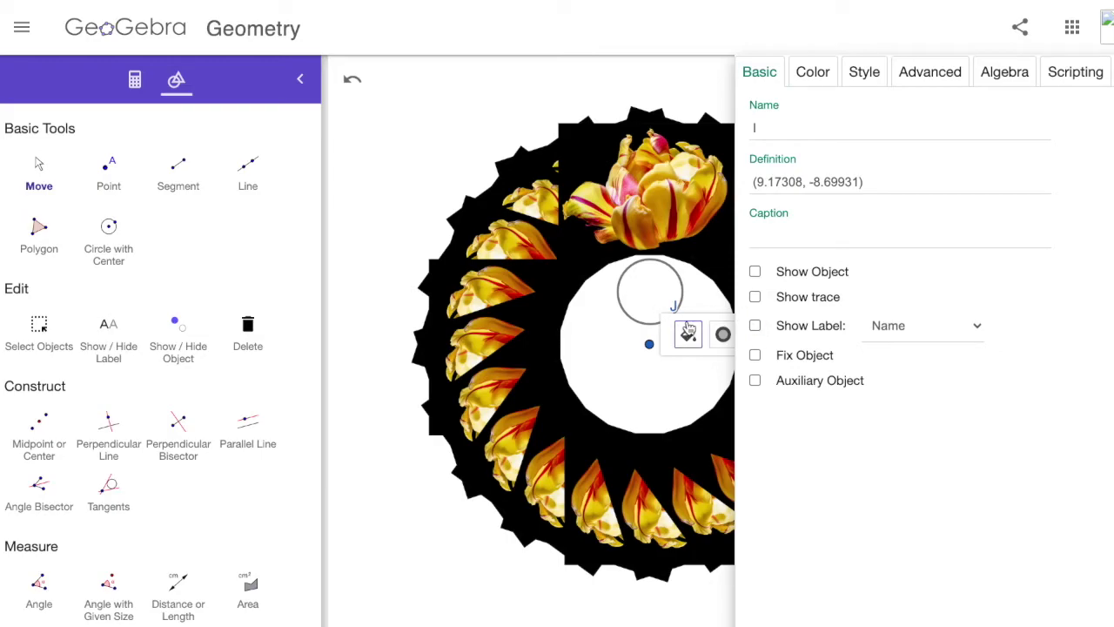
{"action": "left_click", "coordinate": [667, 319]}
{"action": "left_click", "coordinate": [755, 325]}
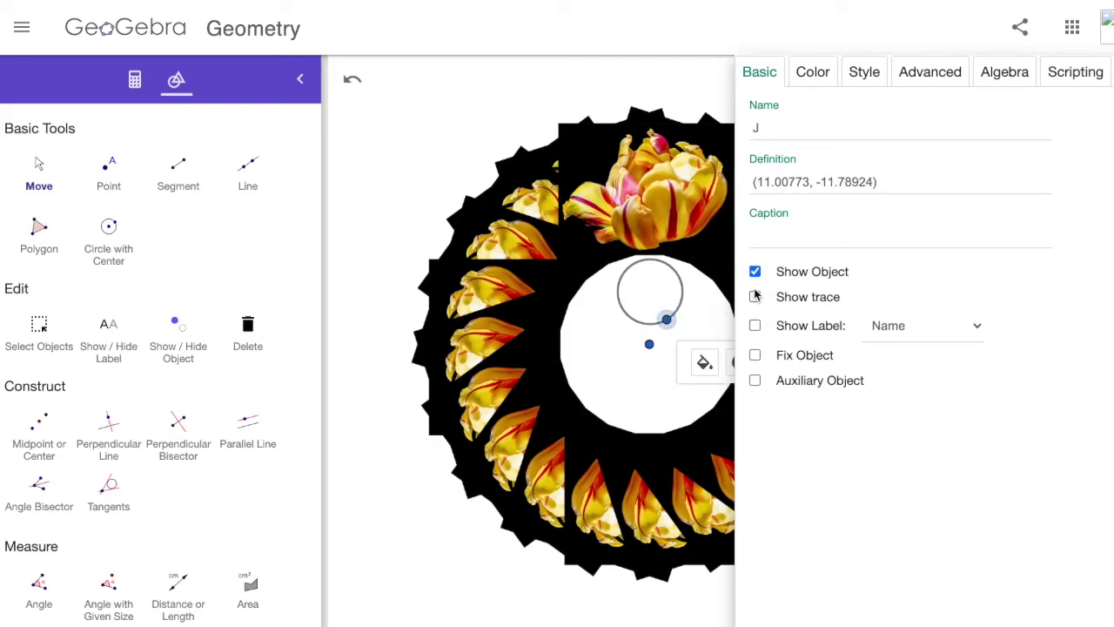
{"action": "left_click", "coordinate": [754, 271]}
- Try to recolor the small circle, first in shades of yellow such as #FFFF66 and finally in red
{"action": "left_click", "coordinate": [806, 76]}
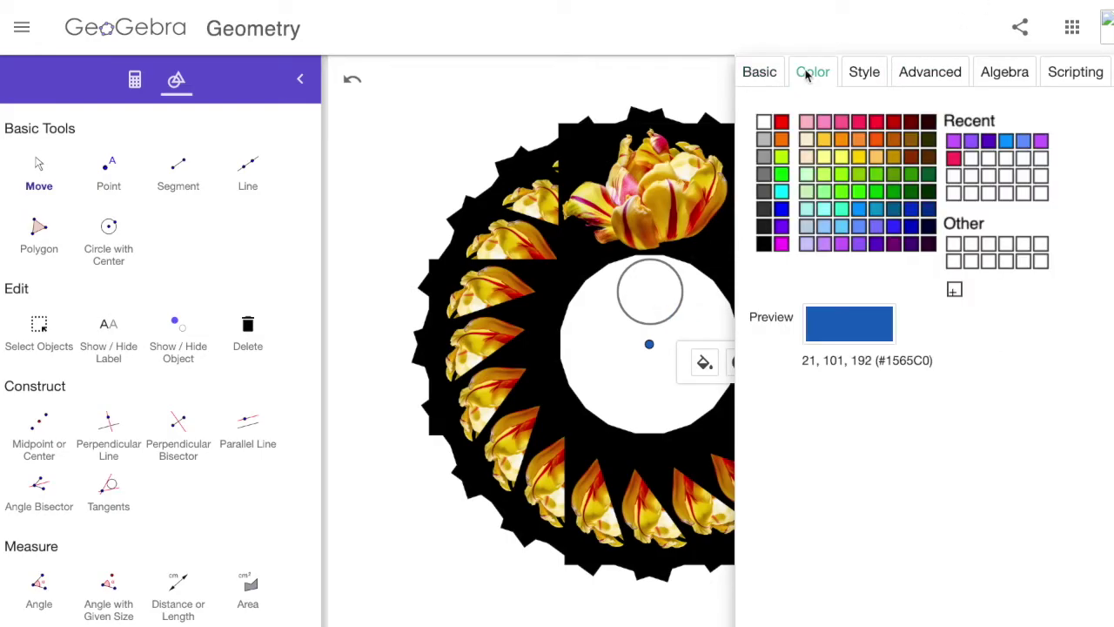
{"action": "left_click", "coordinate": [823, 157]}
{"action": "left_click", "coordinate": [841, 158]}
{"action": "left_click", "coordinate": [858, 158]}
{"action": "left_click", "coordinate": [840, 157]}
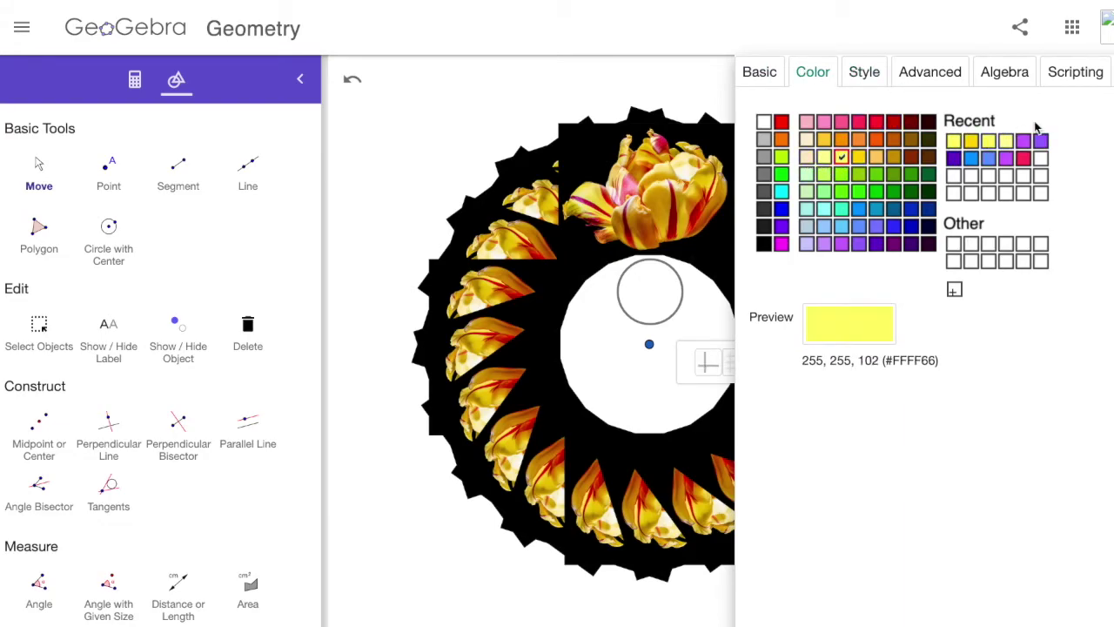
{"action": "left_click", "coordinate": [875, 121]}
{"action": "left_click", "coordinate": [876, 121]}
{"action": "key", "text": "Escape"}
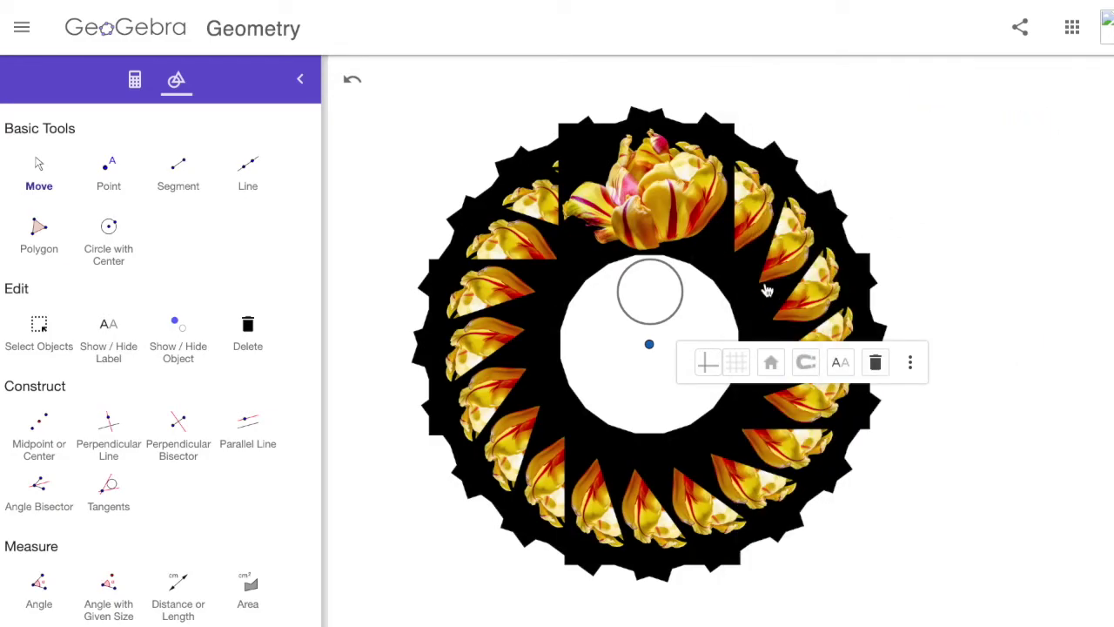
- Color the outline of the small circle red
{"action": "left_click", "coordinate": [677, 315]}
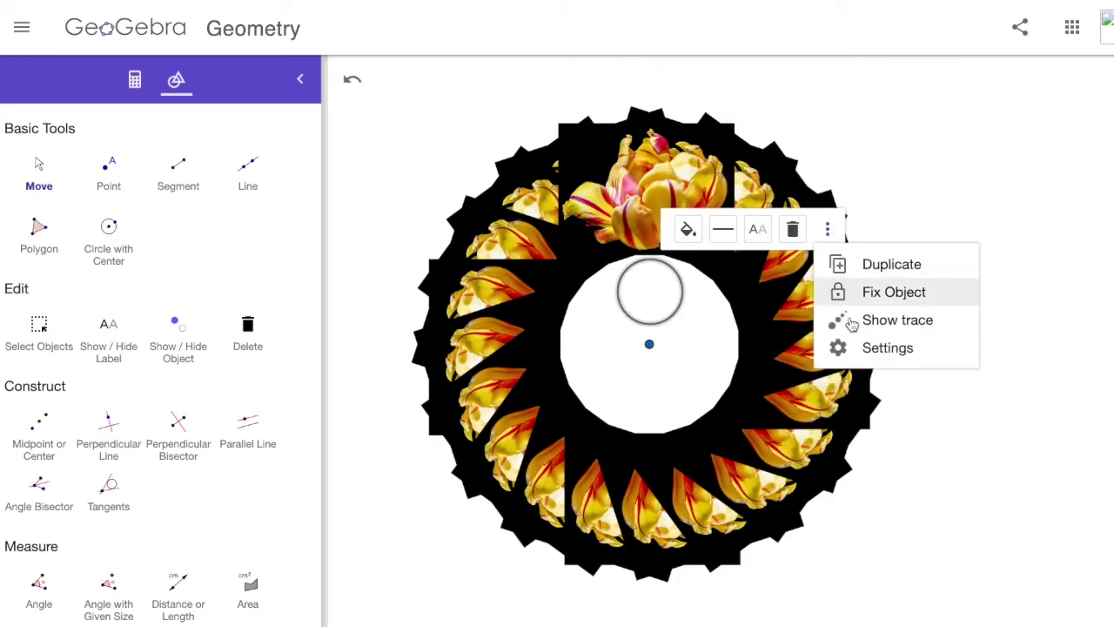
{"action": "left_click", "coordinate": [688, 229]}
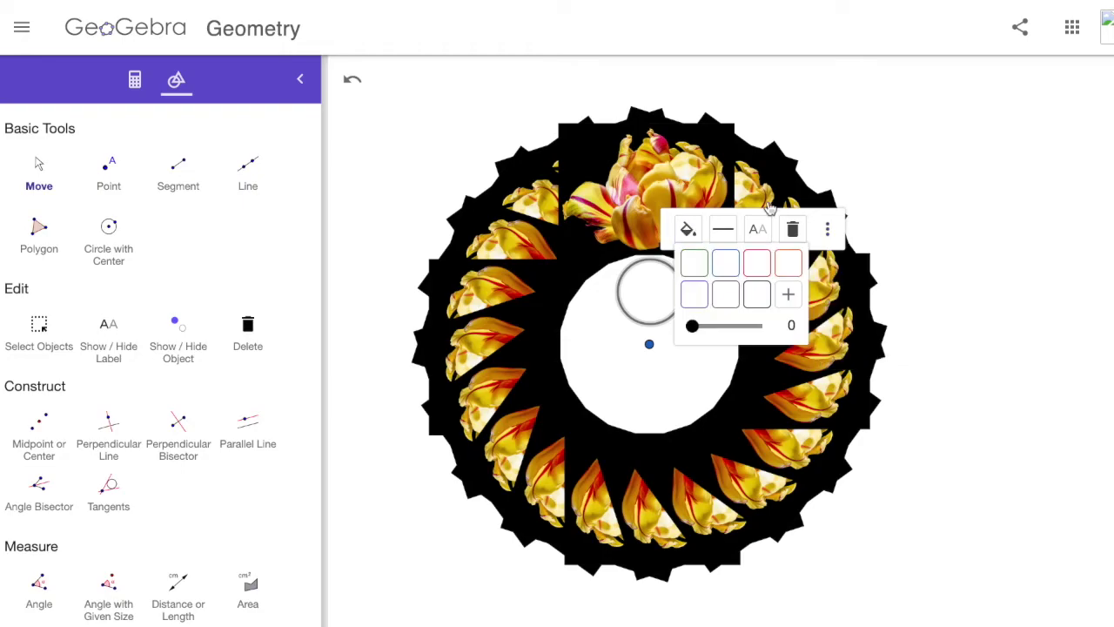
{"action": "left_click", "coordinate": [788, 262]}
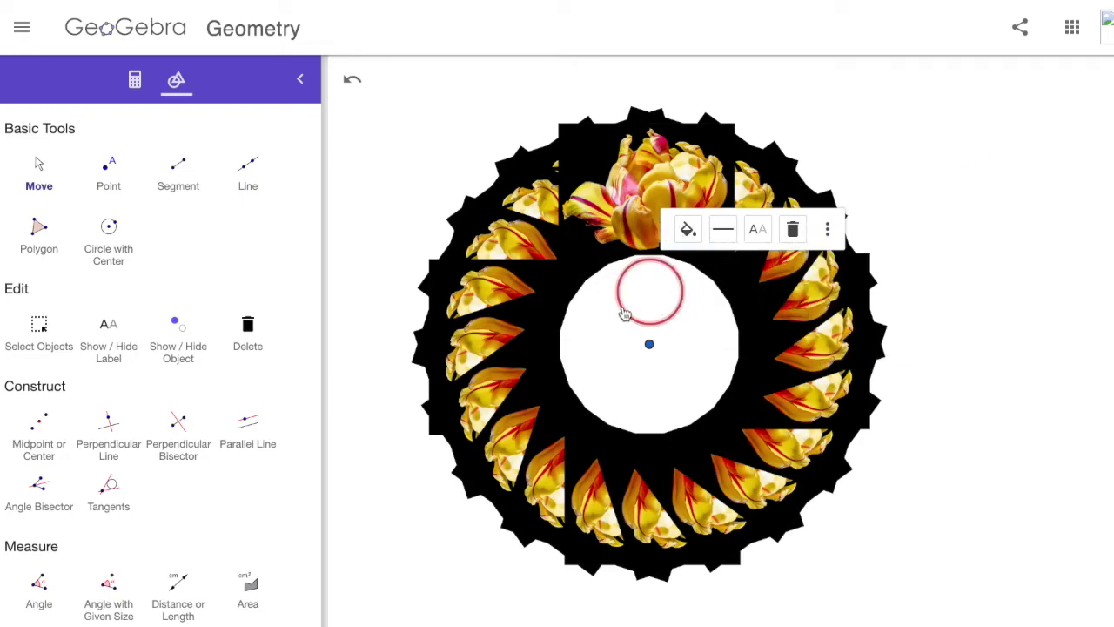
{"action": "scroll", "coordinate": [124, 577], "scroll_direction": "down", "scroll_amount": 3}
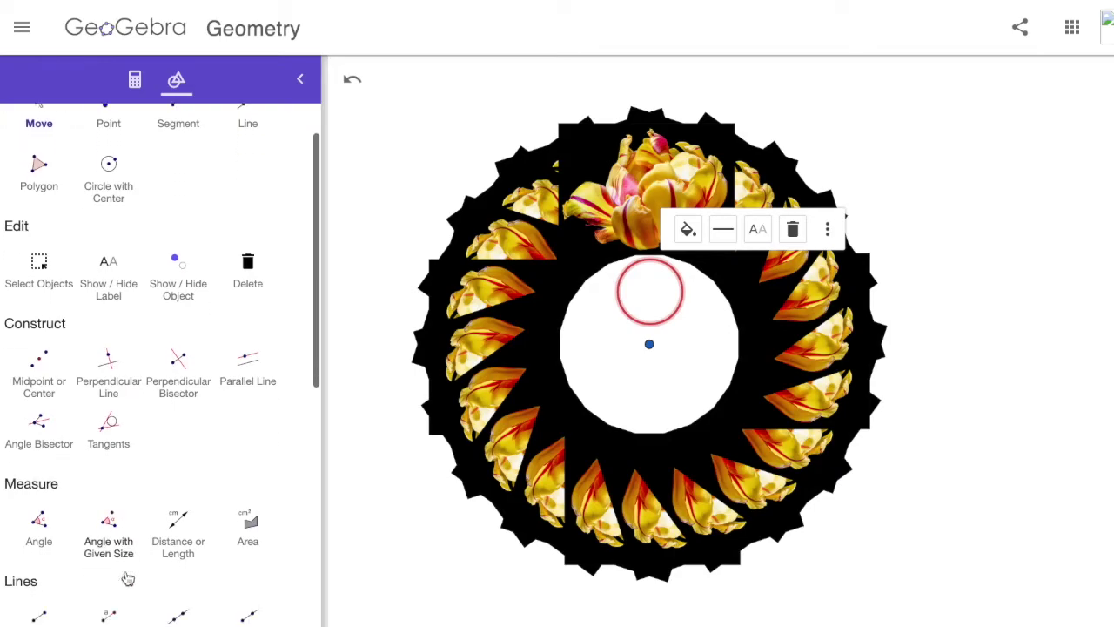
{"action": "scroll", "coordinate": [122, 157], "scroll_direction": "up", "scroll_amount": 4}
{"action": "left_click", "coordinate": [109, 225]}
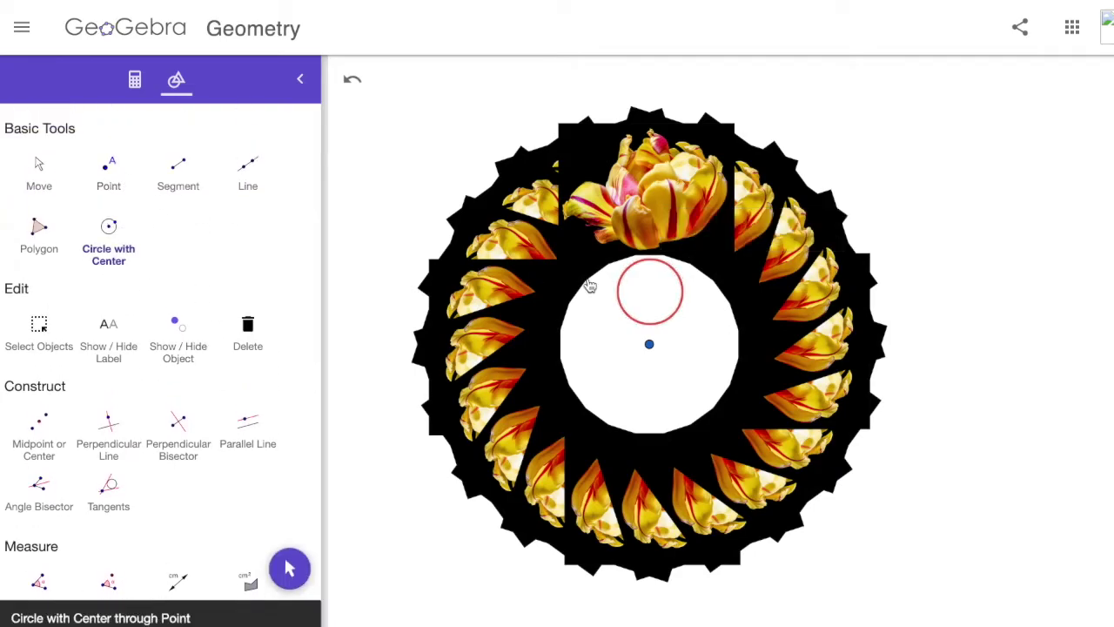
{"action": "left_click", "coordinate": [635, 322]}
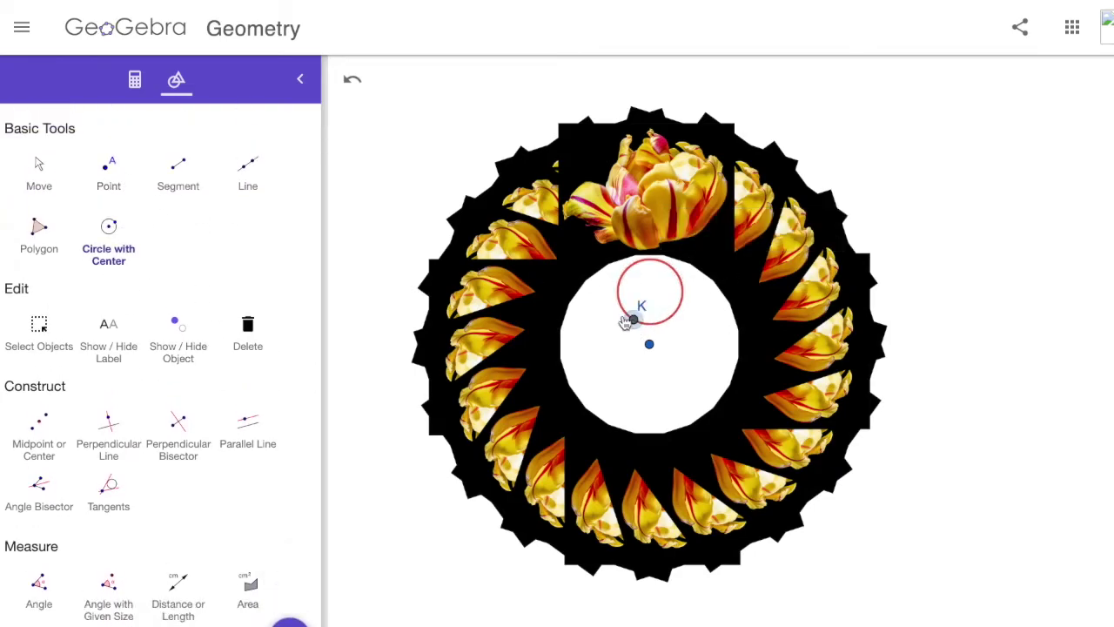
{"action": "left_click", "coordinate": [353, 81]}
- Rotate the red circle 60° counterclockwise around the ring's center point to make a second circle
{"action": "scroll", "coordinate": [225, 349], "scroll_direction": "down", "scroll_amount": 5}
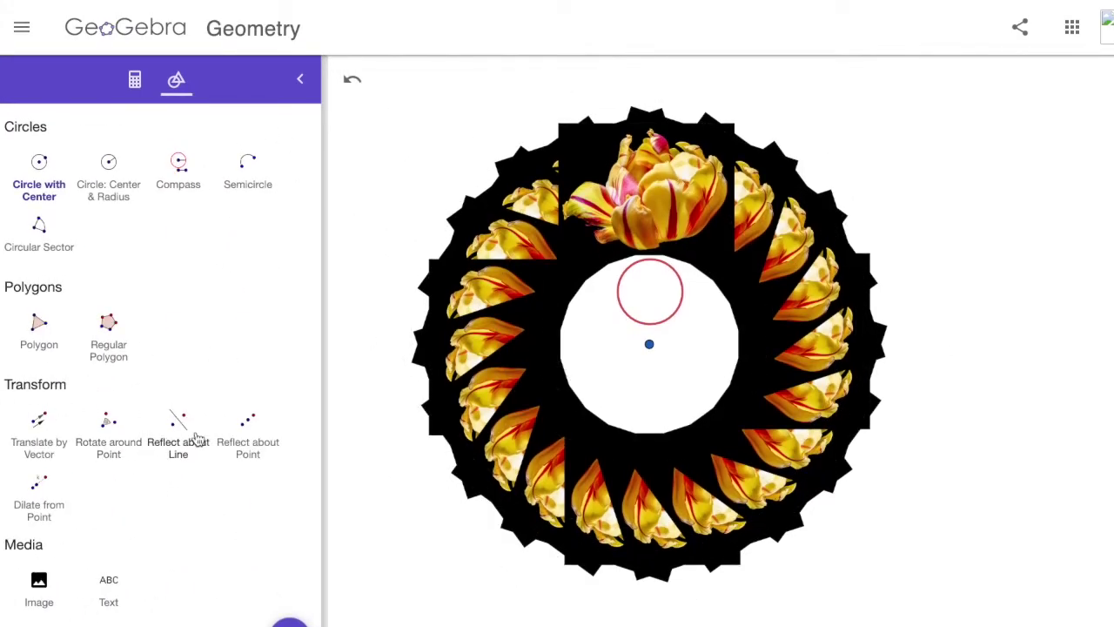
{"action": "scroll", "coordinate": [57, 383], "scroll_direction": "up", "scroll_amount": 2}
{"action": "scroll", "coordinate": [57, 392], "scroll_direction": "down", "scroll_amount": 2}
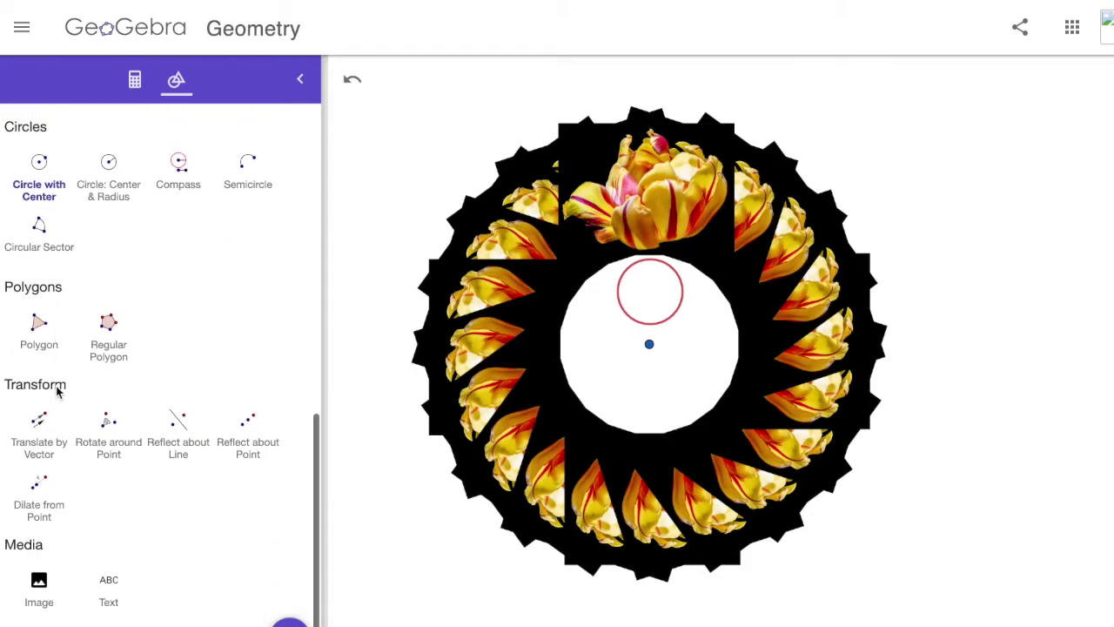
{"action": "left_click", "coordinate": [122, 435]}
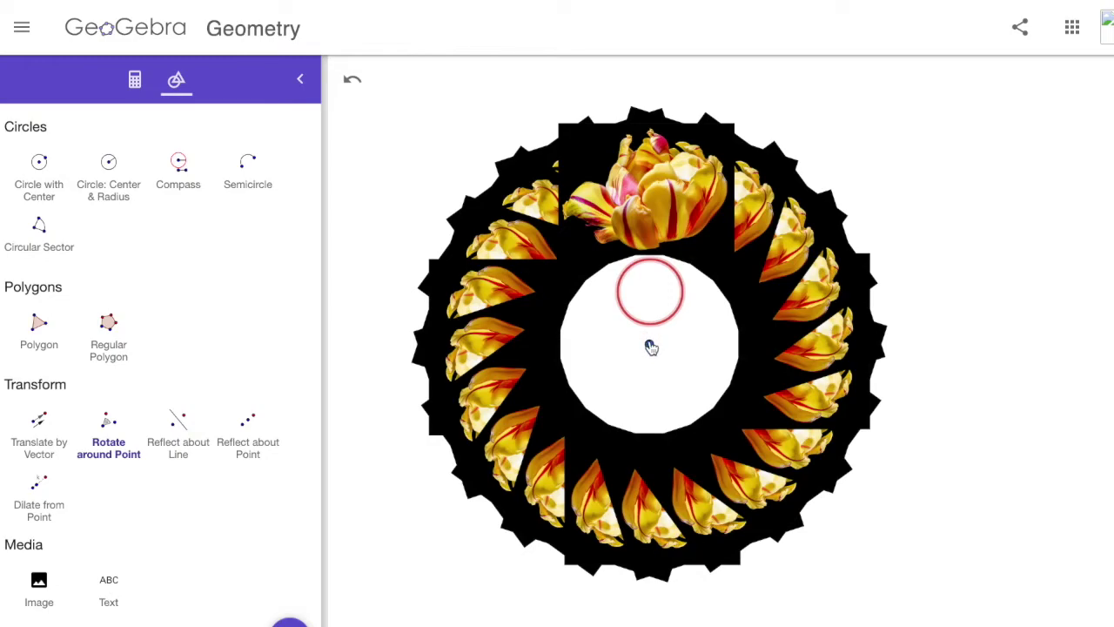
{"action": "left_click", "coordinate": [650, 345]}
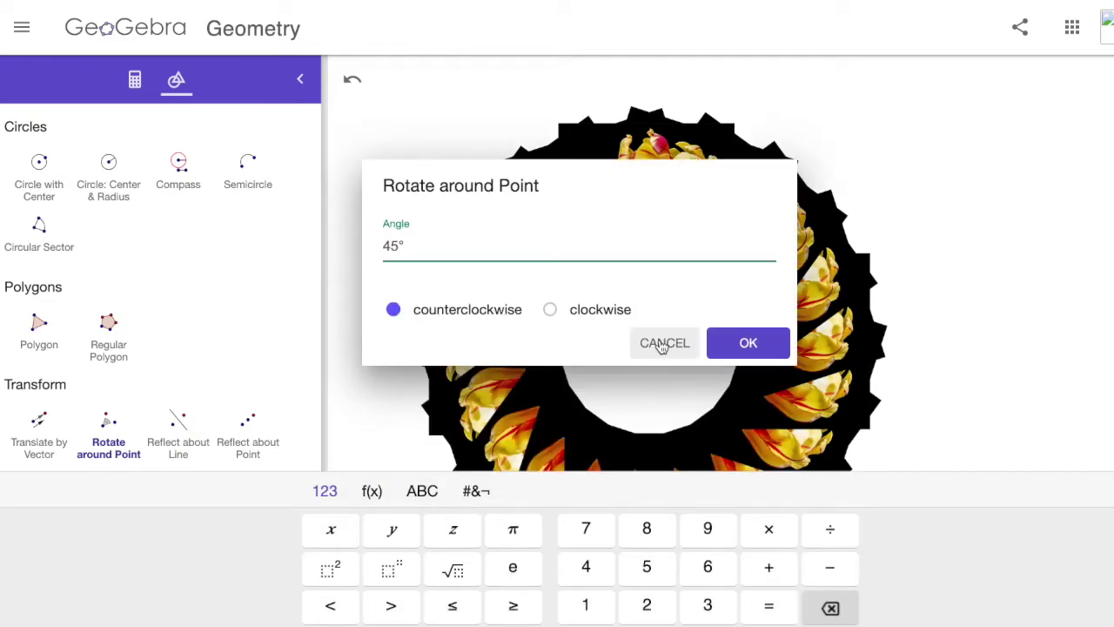
{"action": "left_click", "coordinate": [680, 343]}
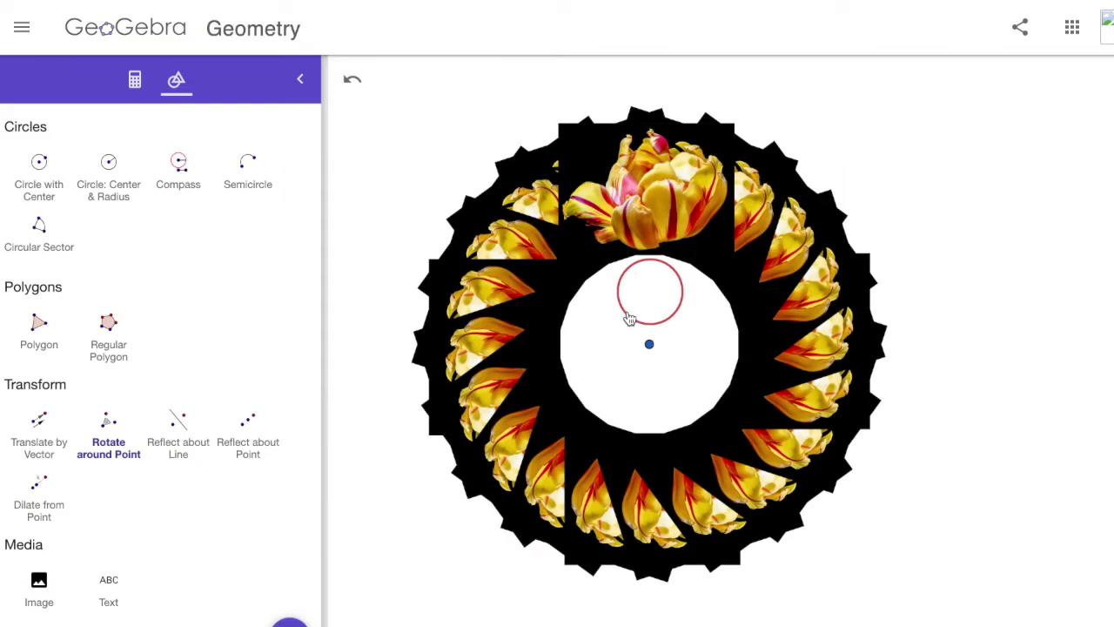
{"action": "left_click", "coordinate": [649, 347]}
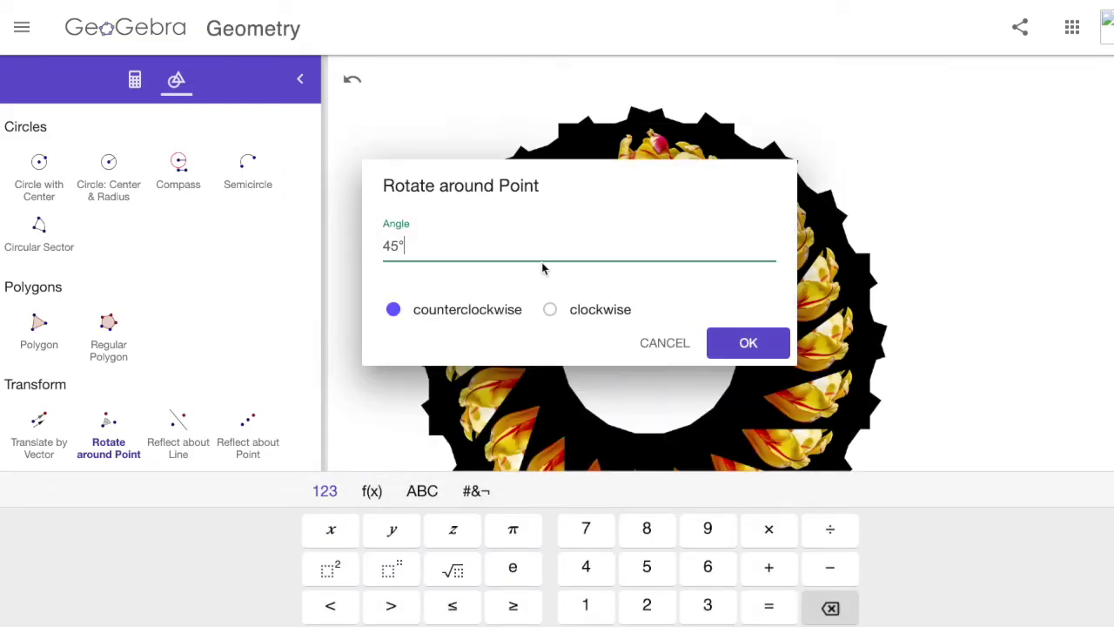
{"action": "type", "text": "60"}
{"action": "key", "text": "Return"}
- Add the third and fourth red circles by rotating each newest copy 60° counterclockwise around the center point
{"action": "left_click", "coordinate": [591, 348]}
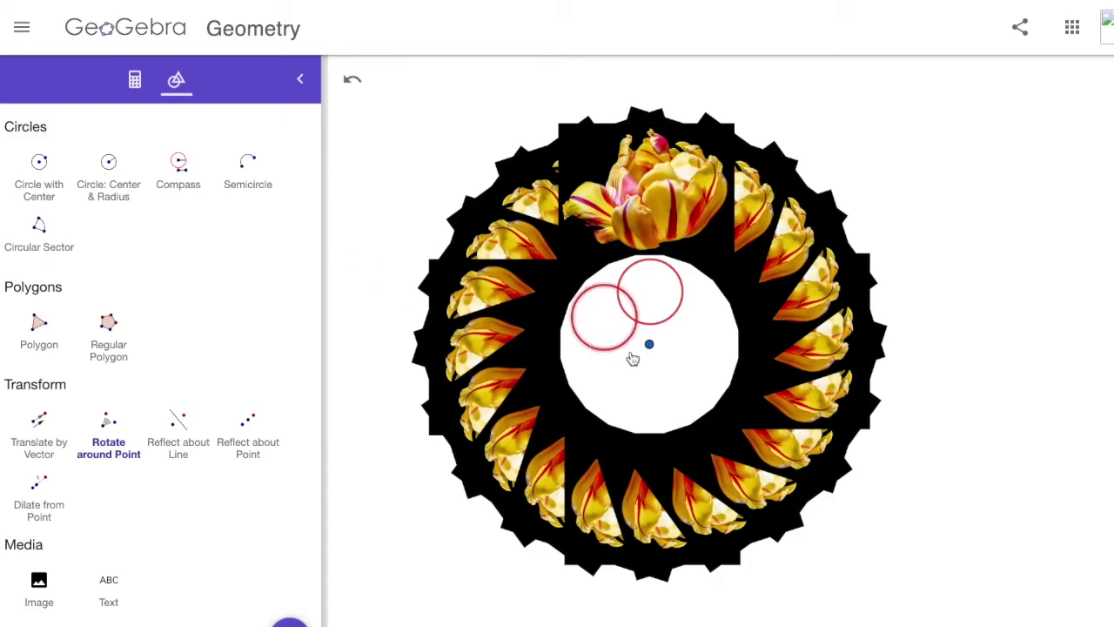
{"action": "left_click", "coordinate": [650, 348]}
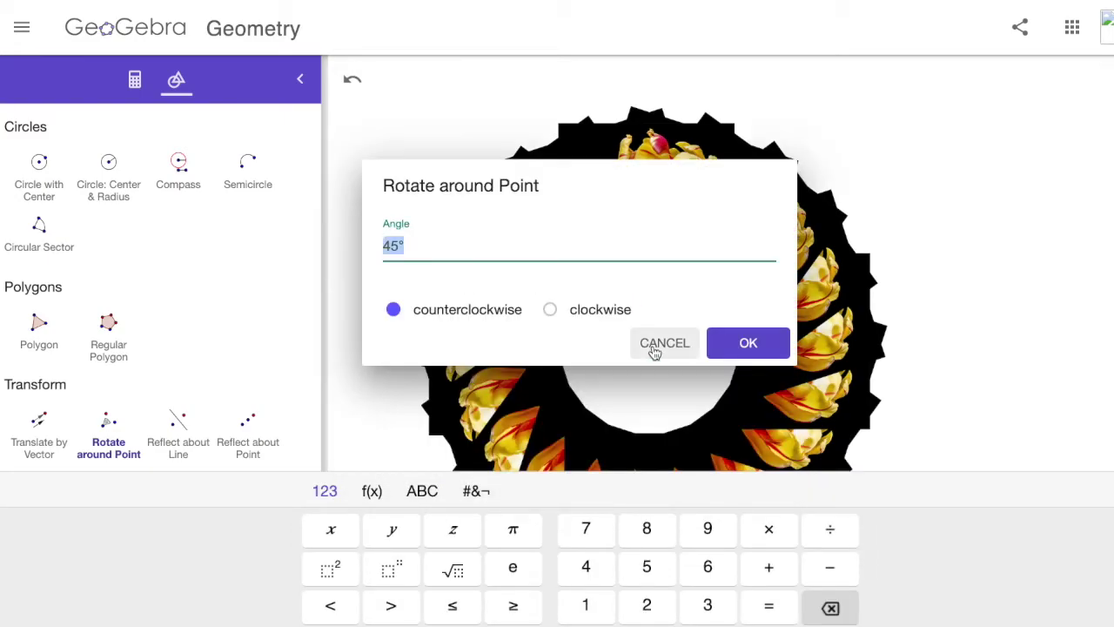
{"action": "type", "text": "60"}
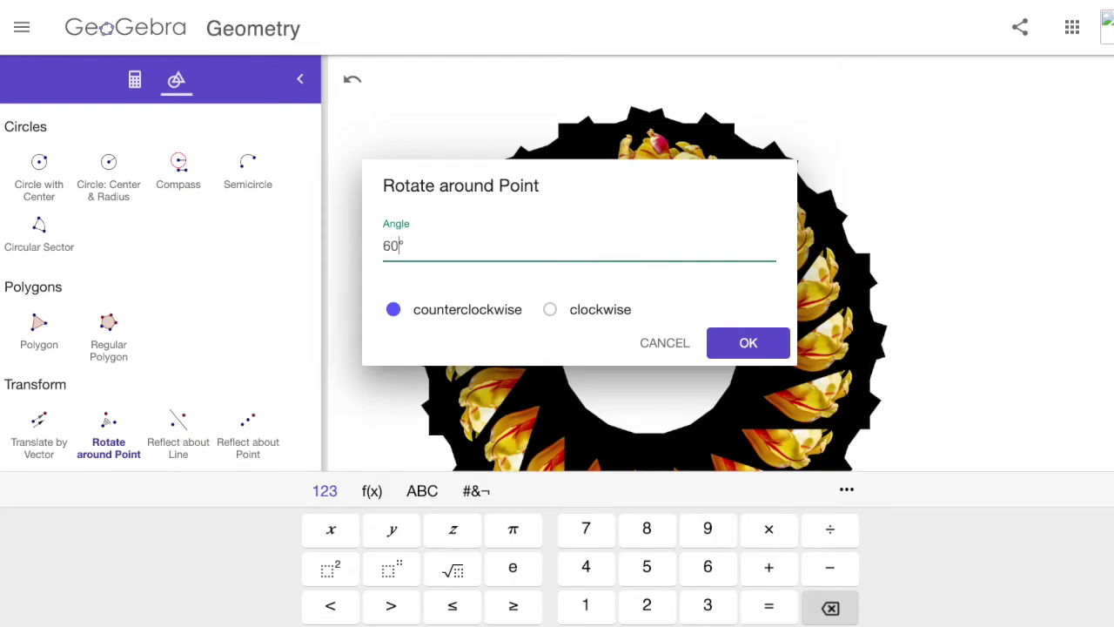
{"action": "key", "text": "Return"}
{"action": "left_click", "coordinate": [637, 380]}
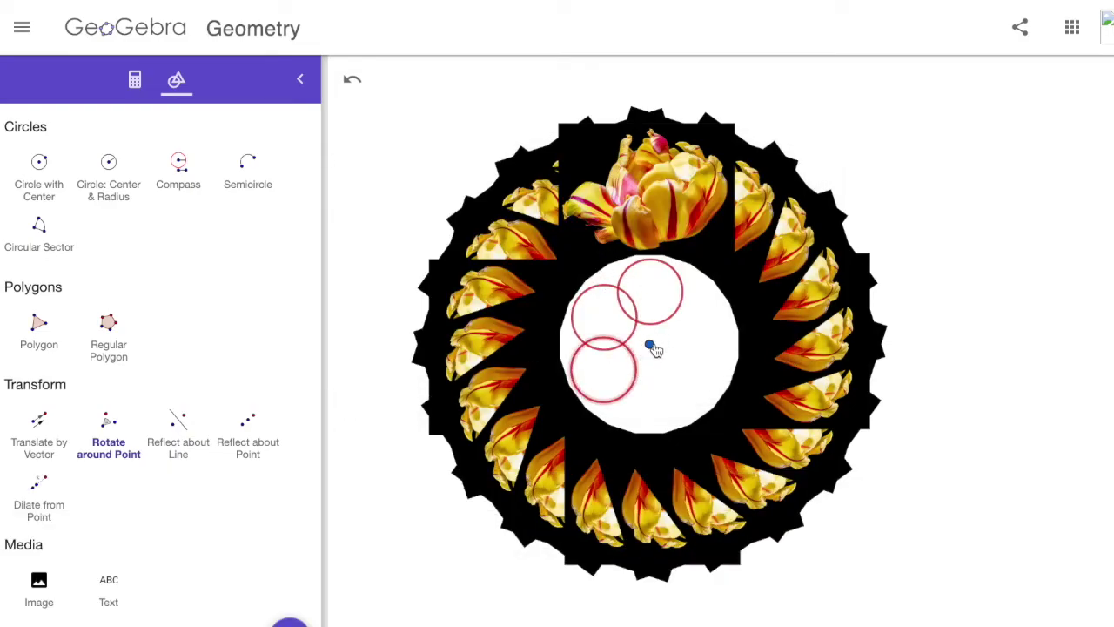
{"action": "left_click", "coordinate": [649, 347]}
{"action": "type", "text": "60"}
{"action": "key", "text": "Return"}
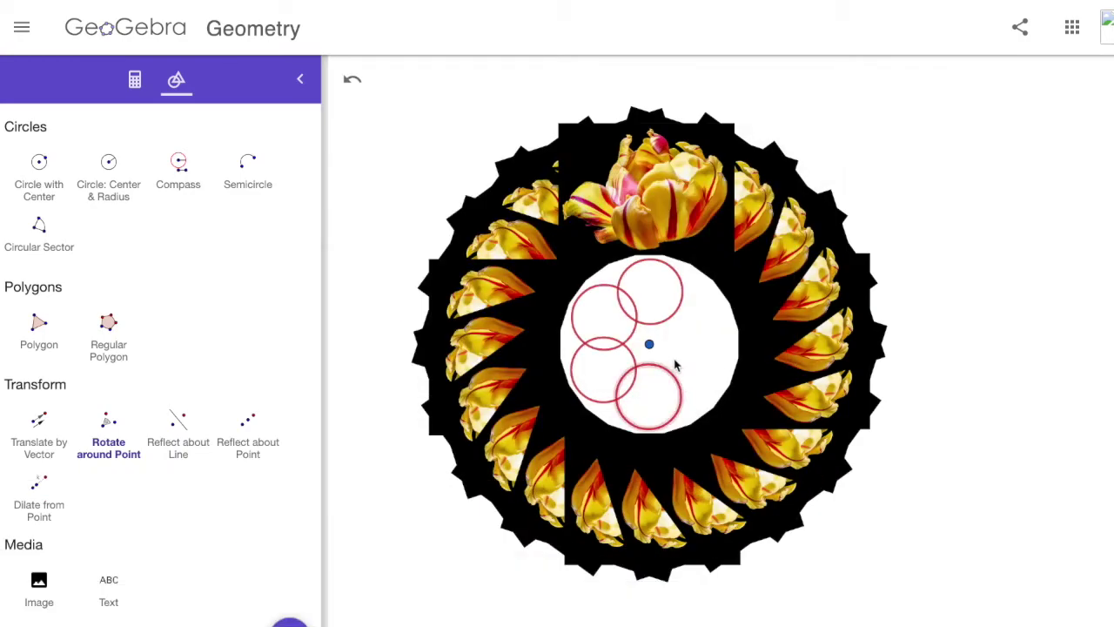
- Complete the six-circle pattern with two further 60° counterclockwise rotations of the newest red circle around the center point
{"action": "left_click", "coordinate": [651, 348]}
{"action": "type", "text": "6"}
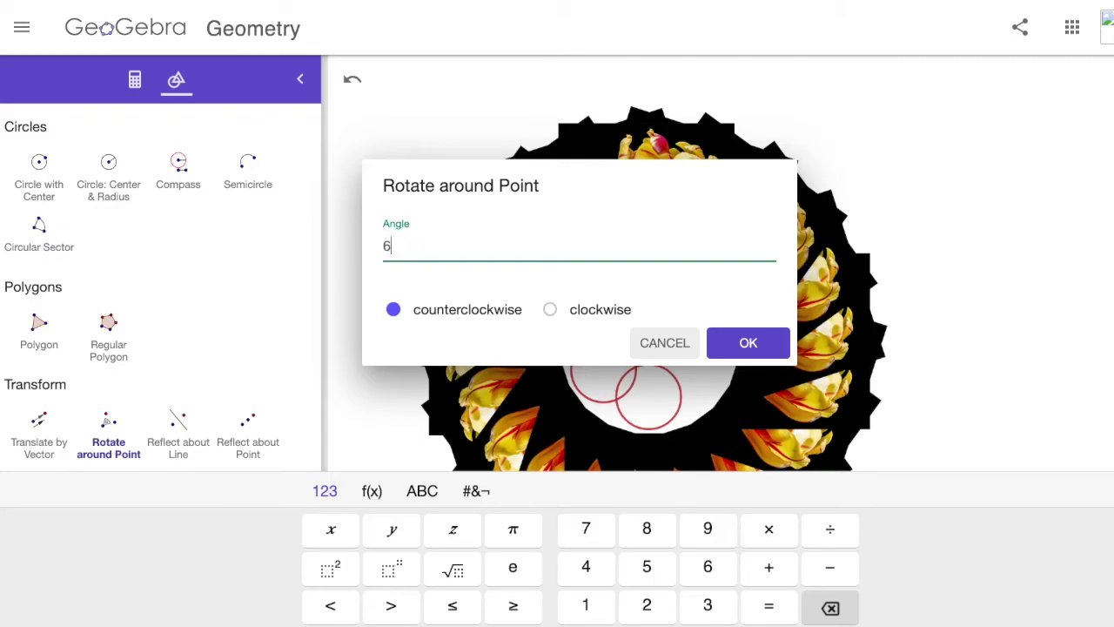
{"action": "type", "text": "0"}
{"action": "key", "text": "Return"}
{"action": "left_click", "coordinate": [717, 351]}
{"action": "left_click", "coordinate": [649, 345]}
{"action": "type", "text": "60"}
{"action": "key", "text": "Return"}
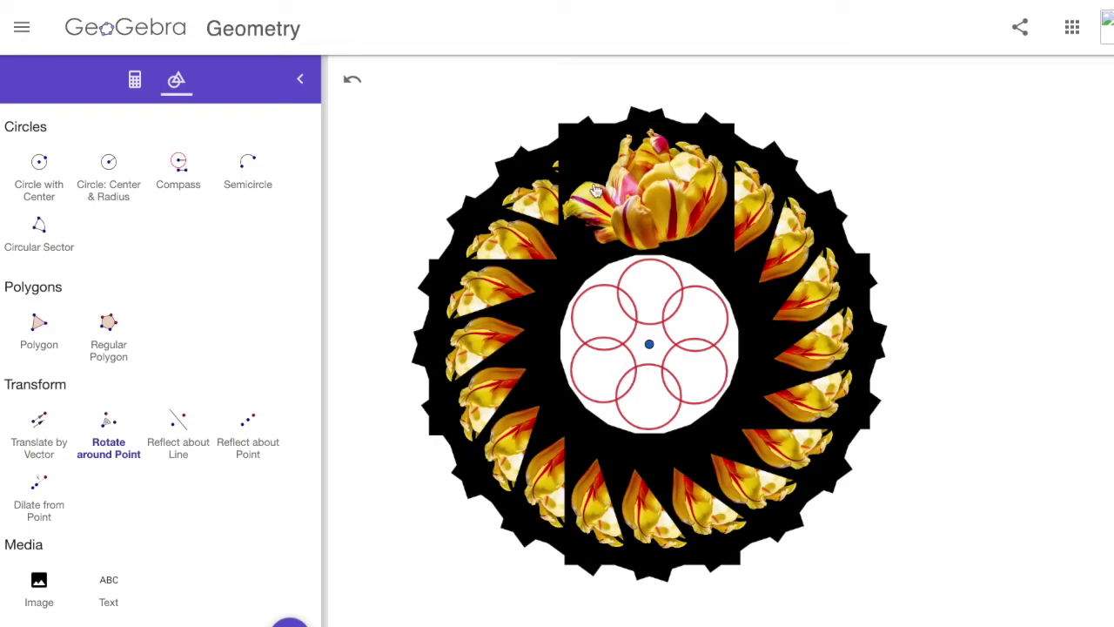
- Collapse the tools sidebar to give the flower ring drawing more room
{"action": "left_click", "coordinate": [296, 74]}
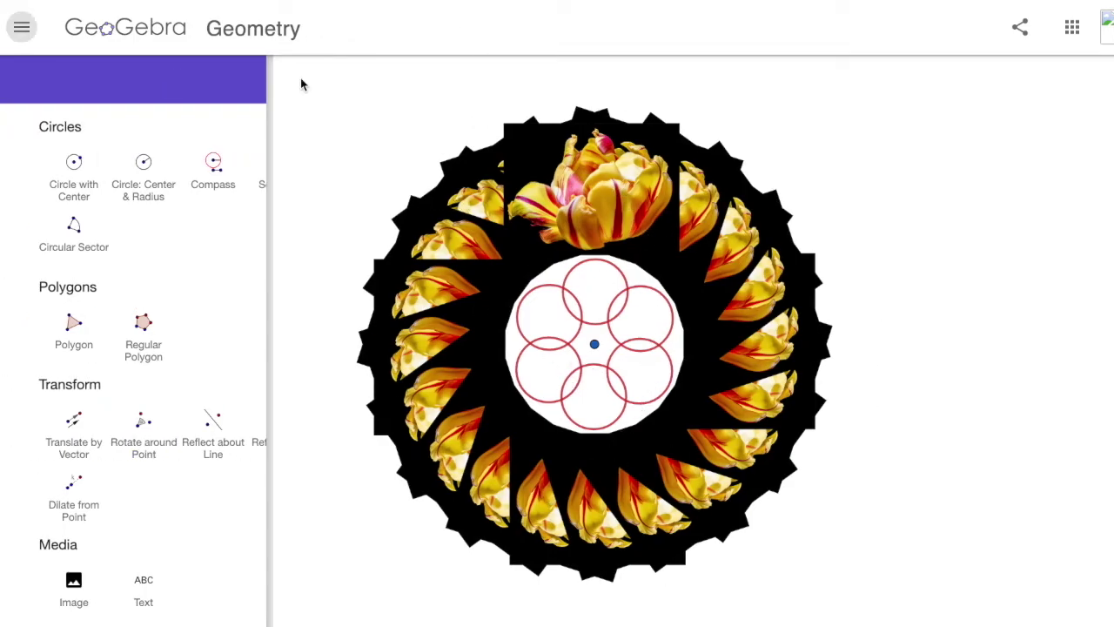
{"action": "left_click", "coordinate": [22, 27]}
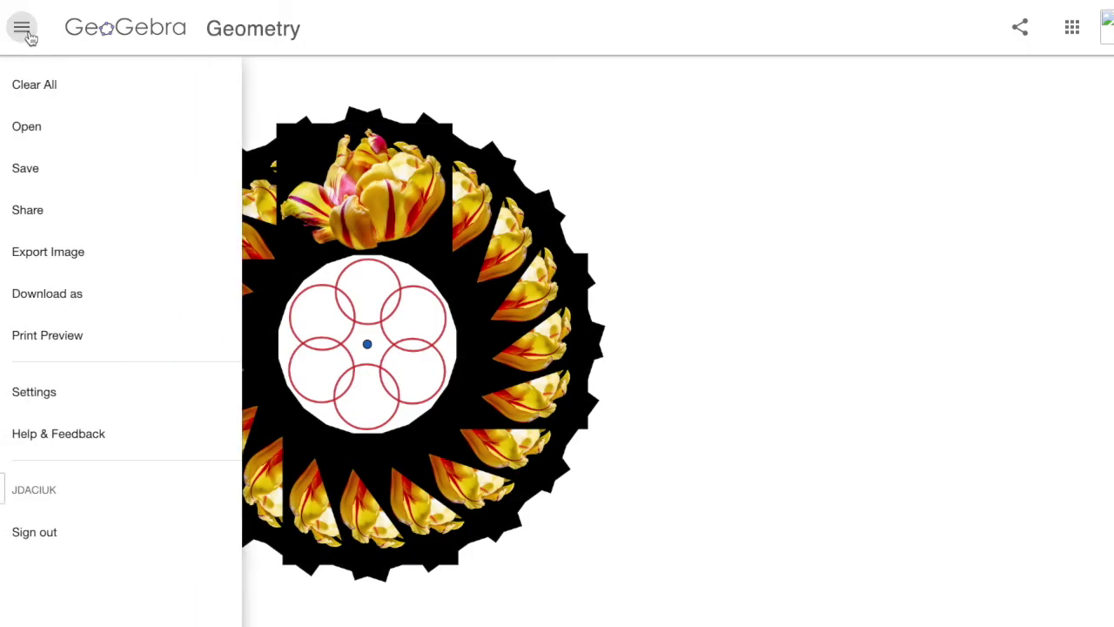
{"action": "left_click", "coordinate": [21, 26]}
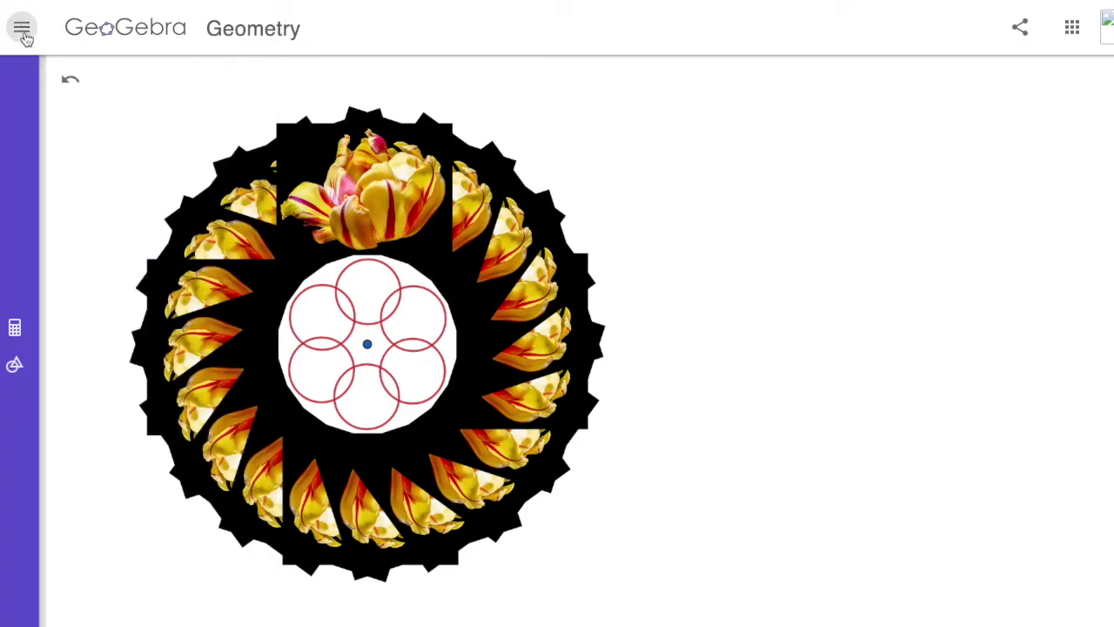
- With the Move tool, shift the ring's center point slightly to the right so the rotated tulips and circles rearrange
{"action": "left_click", "coordinate": [19, 358]}
{"action": "left_click", "coordinate": [176, 79]}
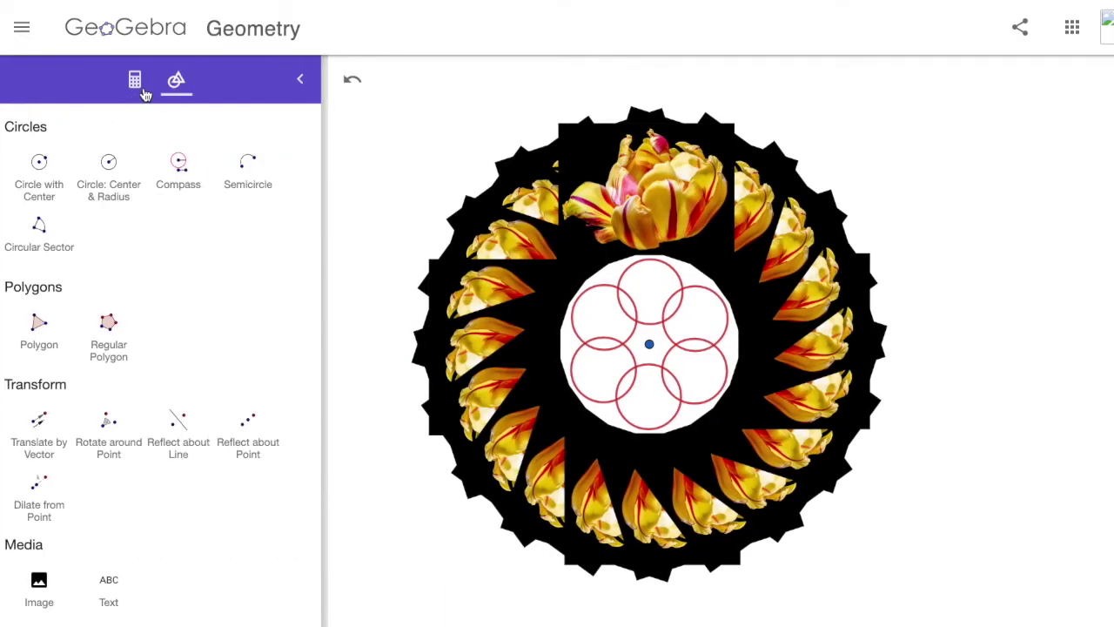
{"action": "scroll", "coordinate": [104, 261], "scroll_direction": "up", "scroll_amount": 5}
{"action": "left_click", "coordinate": [39, 178]}
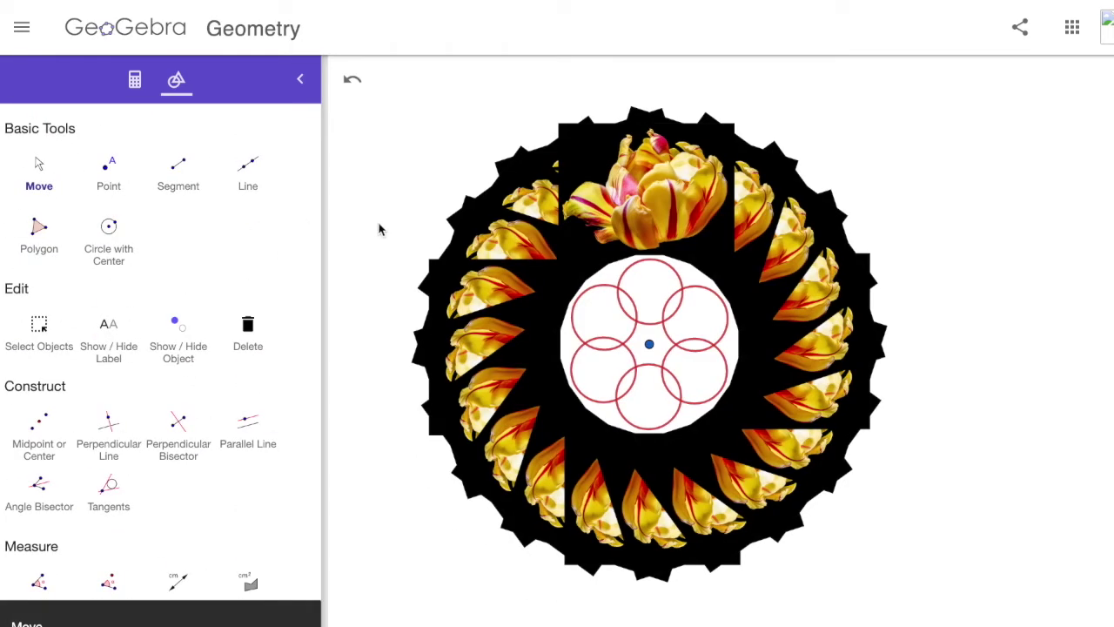
{"action": "left_click_drag", "start_coordinate": [651, 348], "coordinate": [701, 348]}
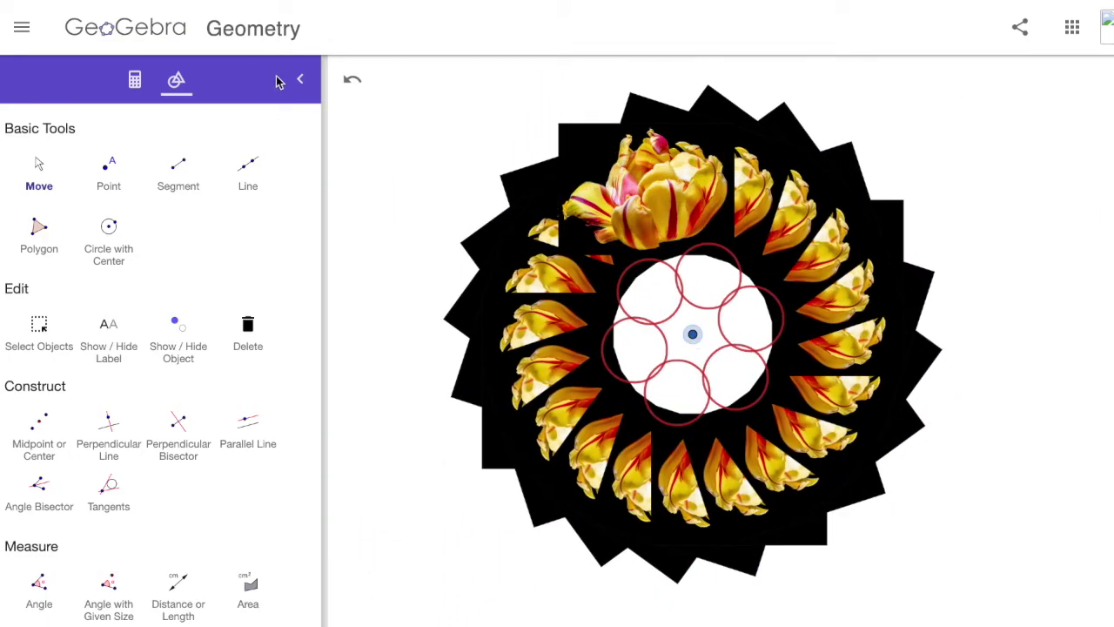
- Give the drawing more room and move the center point far from the original tulip to spread the images into a wide, open ring
{"action": "left_click", "coordinate": [299, 79]}
{"action": "scroll", "coordinate": [293, 85], "scroll_direction": "down", "scroll_amount": 10}
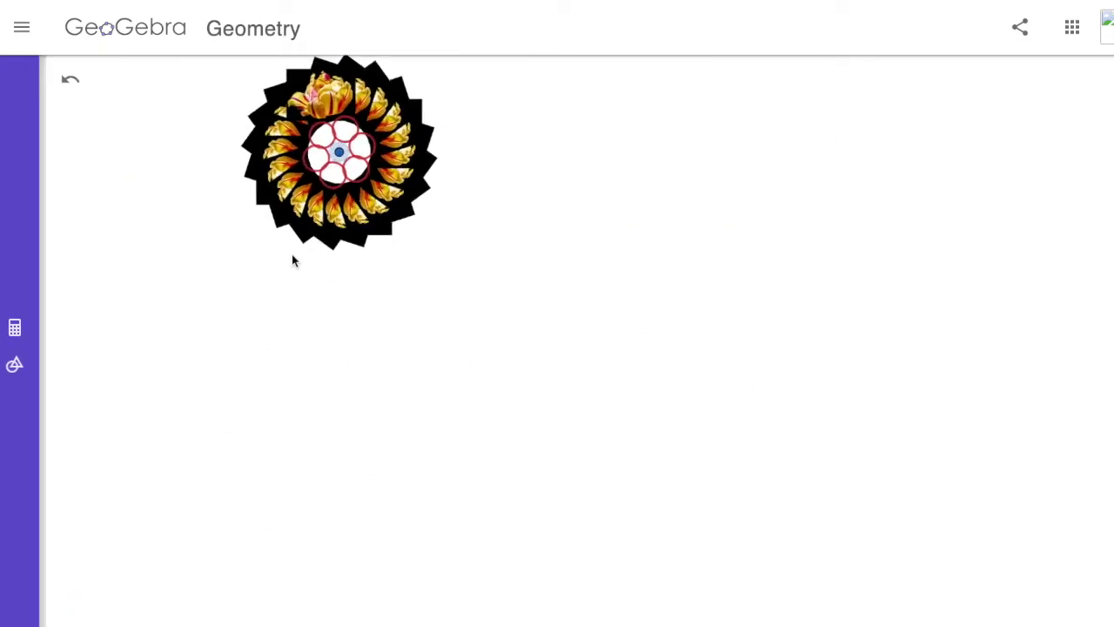
{"action": "scroll", "coordinate": [292, 259], "scroll_direction": "up", "scroll_amount": 5}
{"action": "left_click_drag", "start_coordinate": [273, 363], "coordinate": [397, 504]}
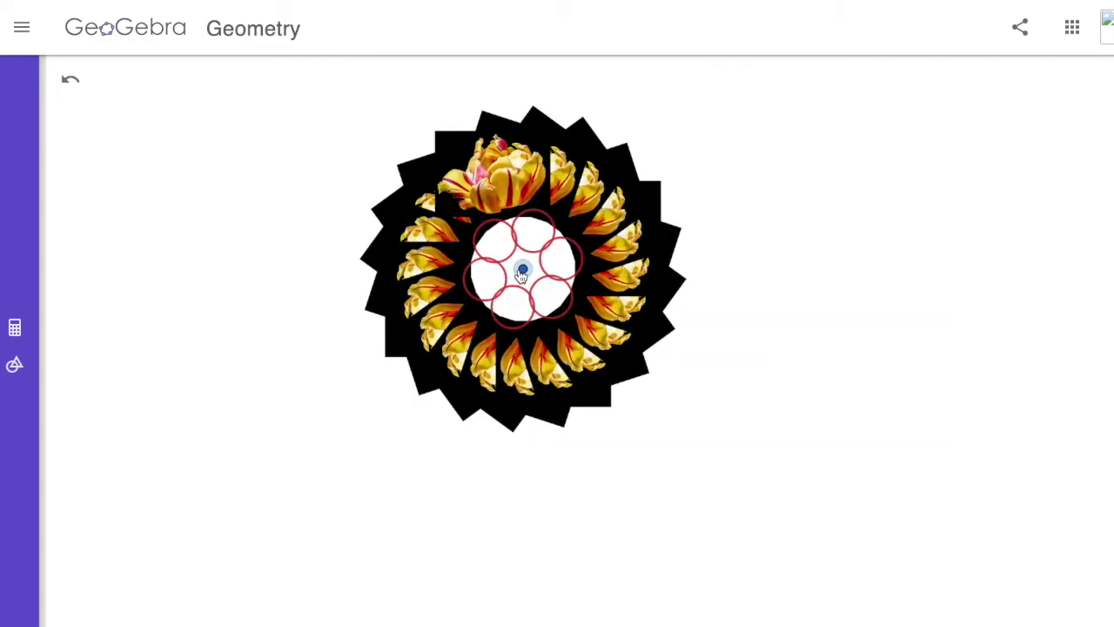
{"action": "left_click_drag", "start_coordinate": [520, 273], "coordinate": [685, 333]}
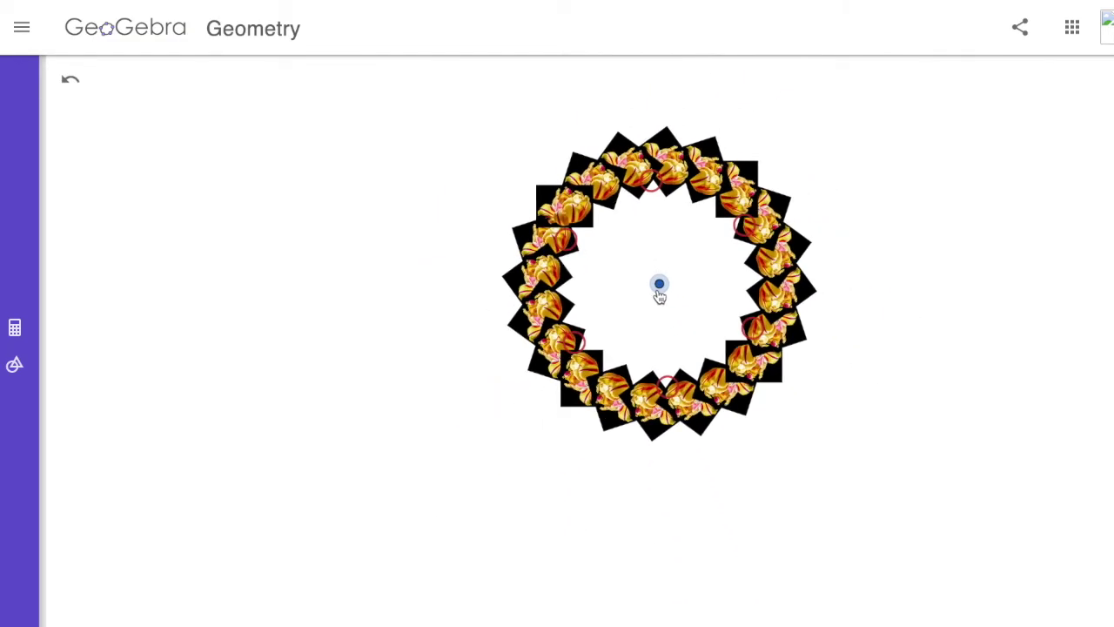
- Move the center point beside the original tulip to collapse the opening, and back below it so the circles overlap like petals
{"action": "left_click_drag", "start_coordinate": [662, 290], "coordinate": [595, 219]}
{"action": "scroll", "coordinate": [596, 217], "scroll_direction": "up", "scroll_amount": 10}
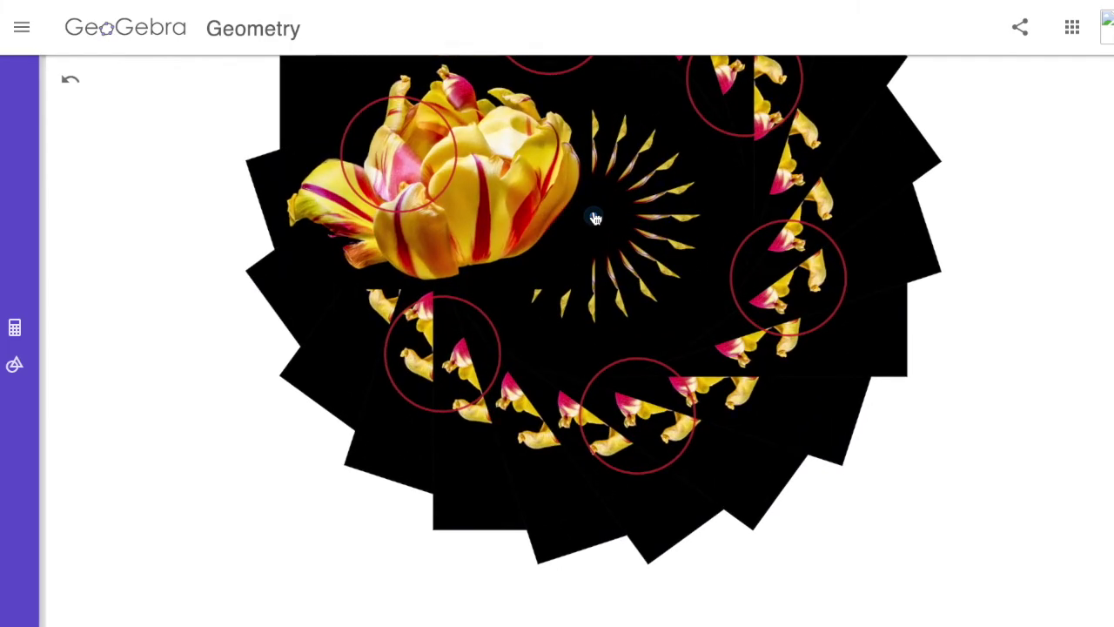
{"action": "scroll", "coordinate": [633, 243], "scroll_direction": "down", "scroll_amount": 5}
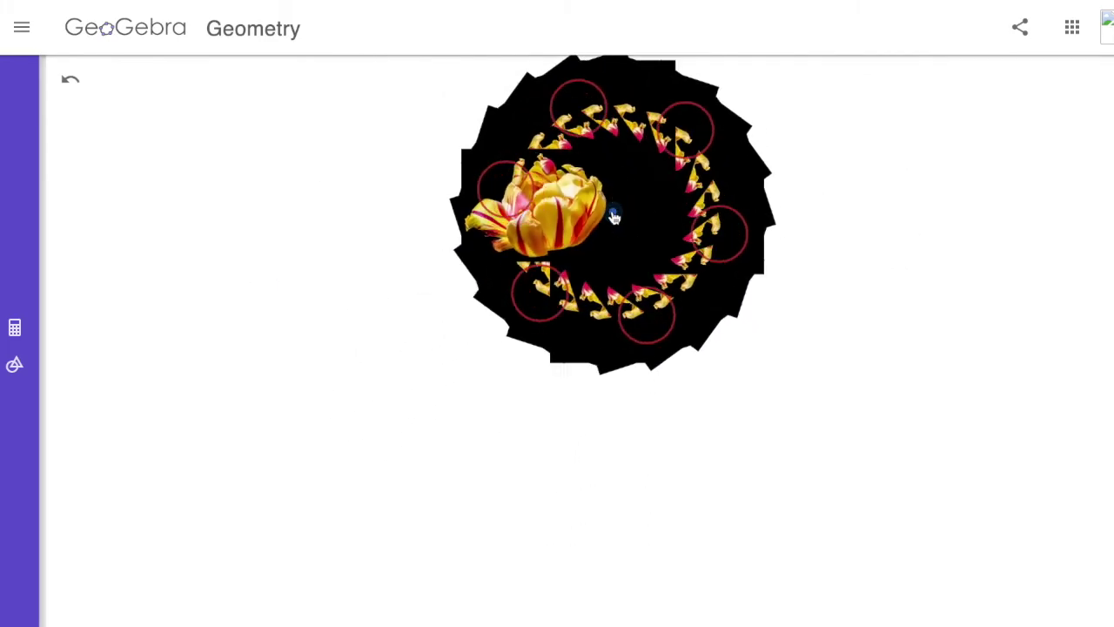
{"action": "left_click_drag", "start_coordinate": [589, 213], "coordinate": [551, 331]}
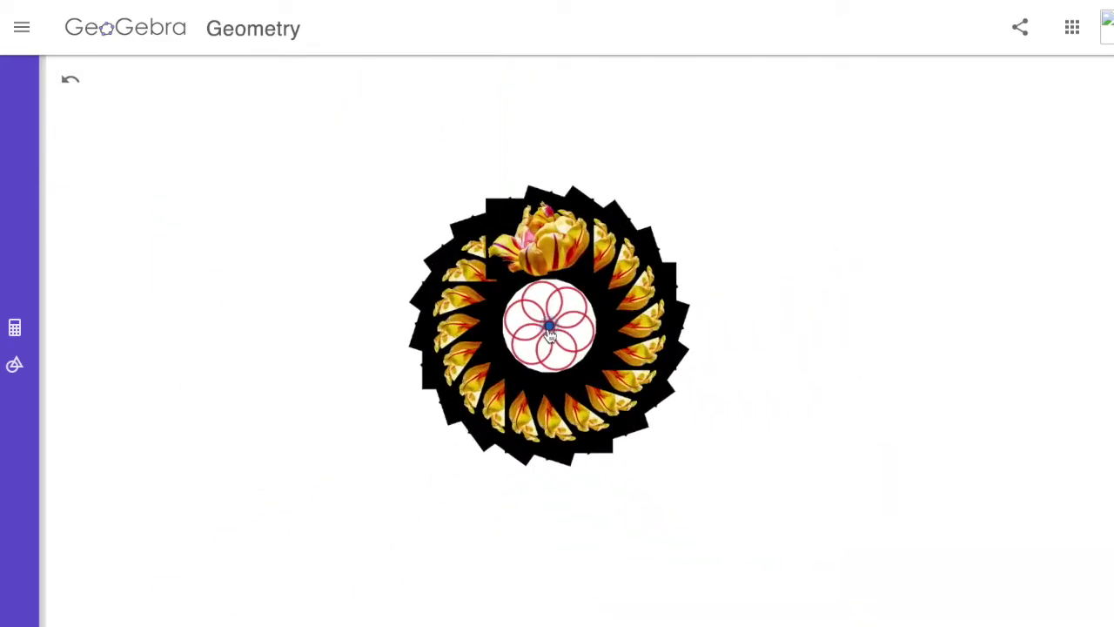
- Move the center point up and left, close beneath the original tulip image's lower-left corner, to tighten the ring around a small opening
{"action": "scroll", "coordinate": [550, 333], "scroll_direction": "up", "scroll_amount": 5}
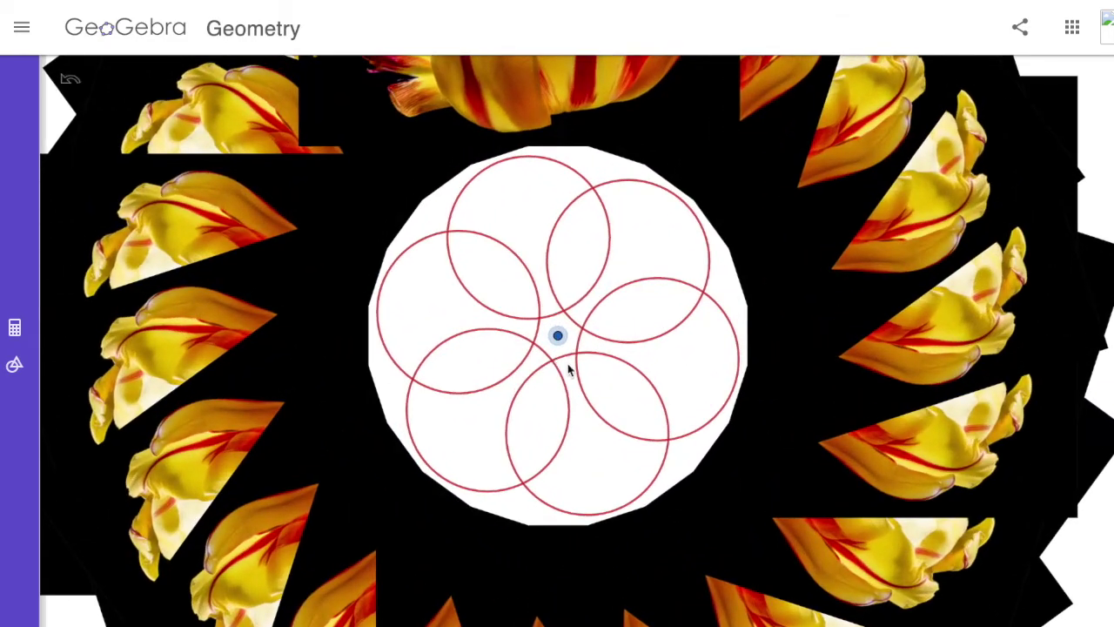
{"action": "left_click_drag", "start_coordinate": [561, 338], "coordinate": [376, 247]}
{"action": "scroll", "coordinate": [376, 247], "scroll_direction": "down", "scroll_amount": 4}
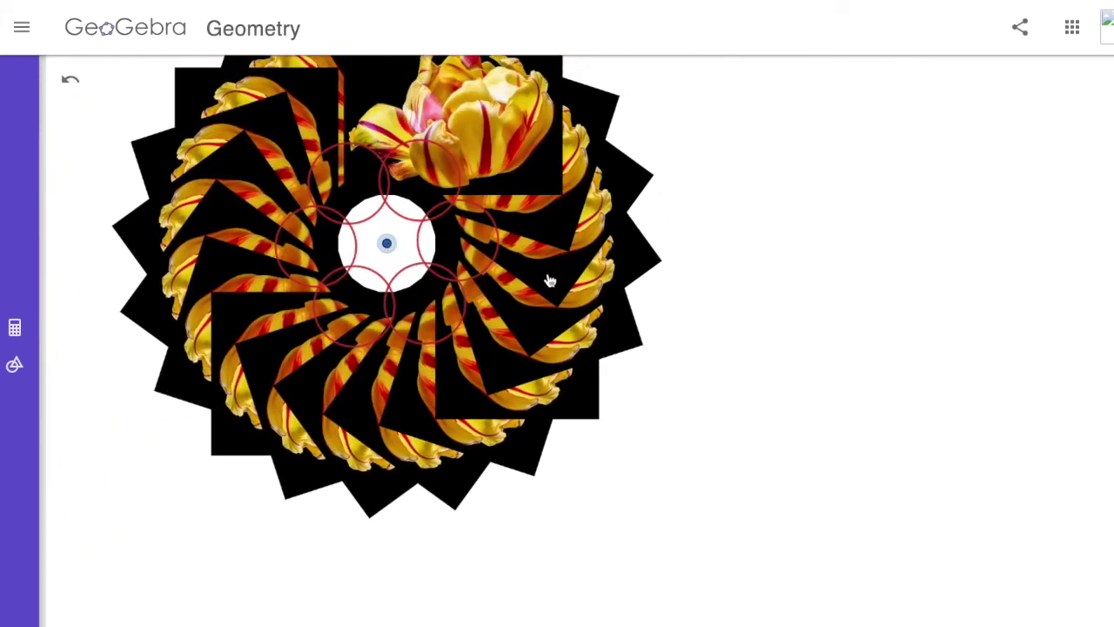
{"action": "scroll", "coordinate": [550, 281], "scroll_direction": "down", "scroll_amount": 3}
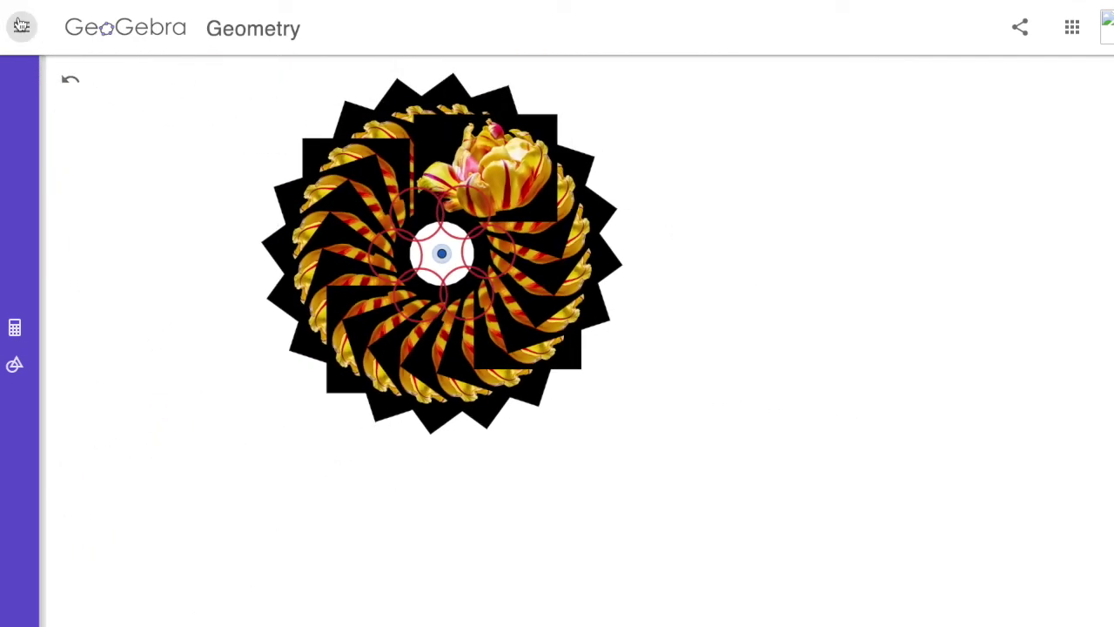
{"action": "left_click", "coordinate": [22, 27]}
{"action": "left_click", "coordinate": [111, 171]}
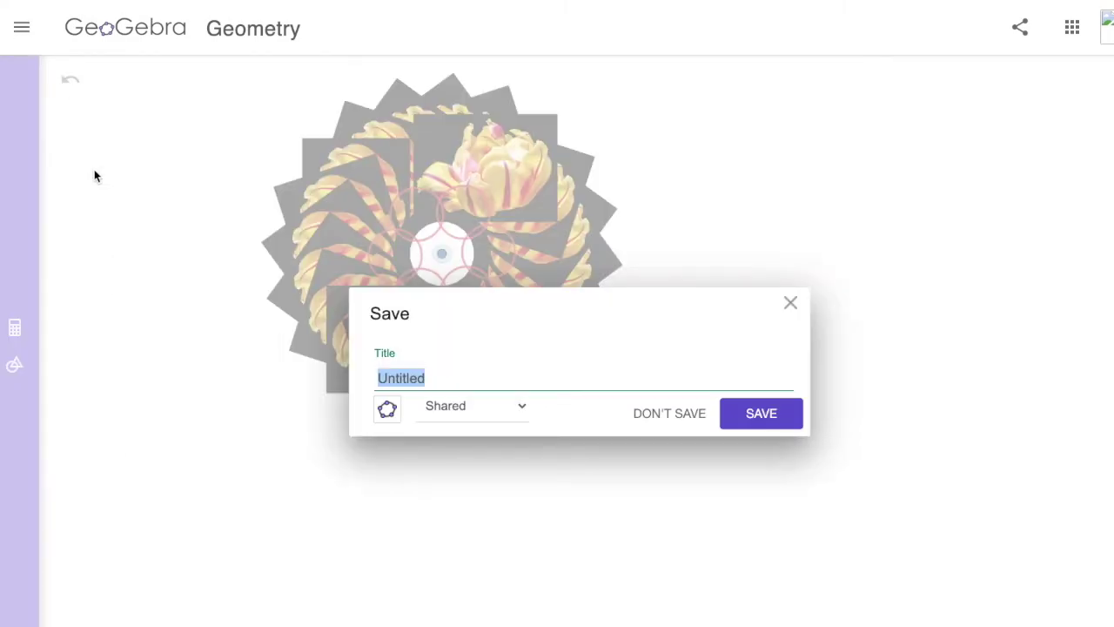
{"action": "left_click", "coordinate": [791, 302]}
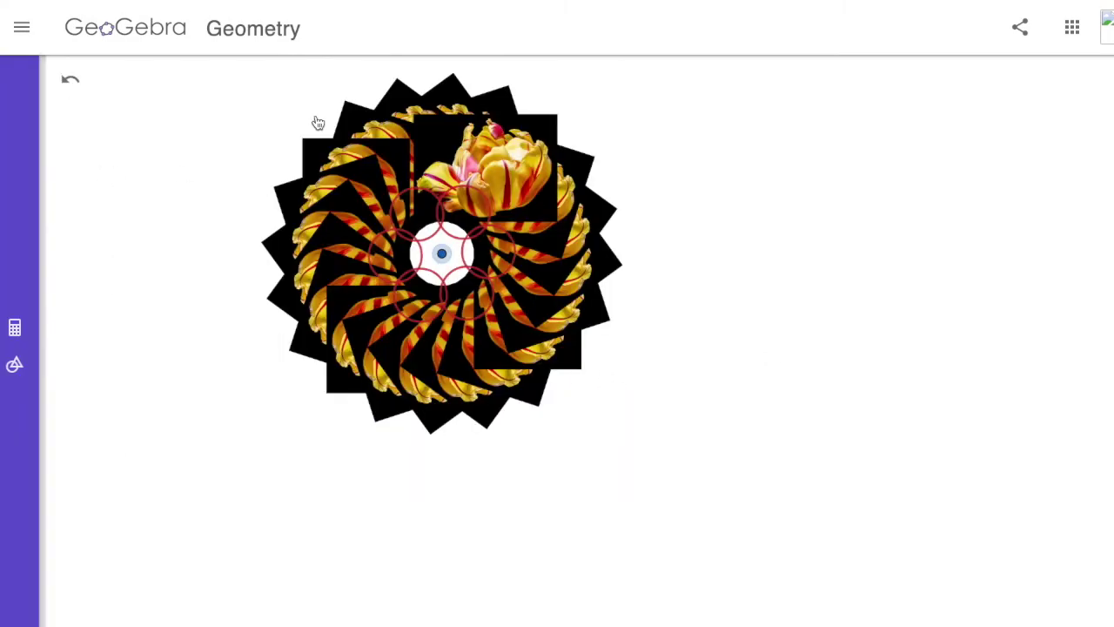
{"action": "left_click", "coordinate": [15, 369]}
{"action": "scroll", "coordinate": [88, 377], "scroll_direction": "down", "scroll_amount": 8}
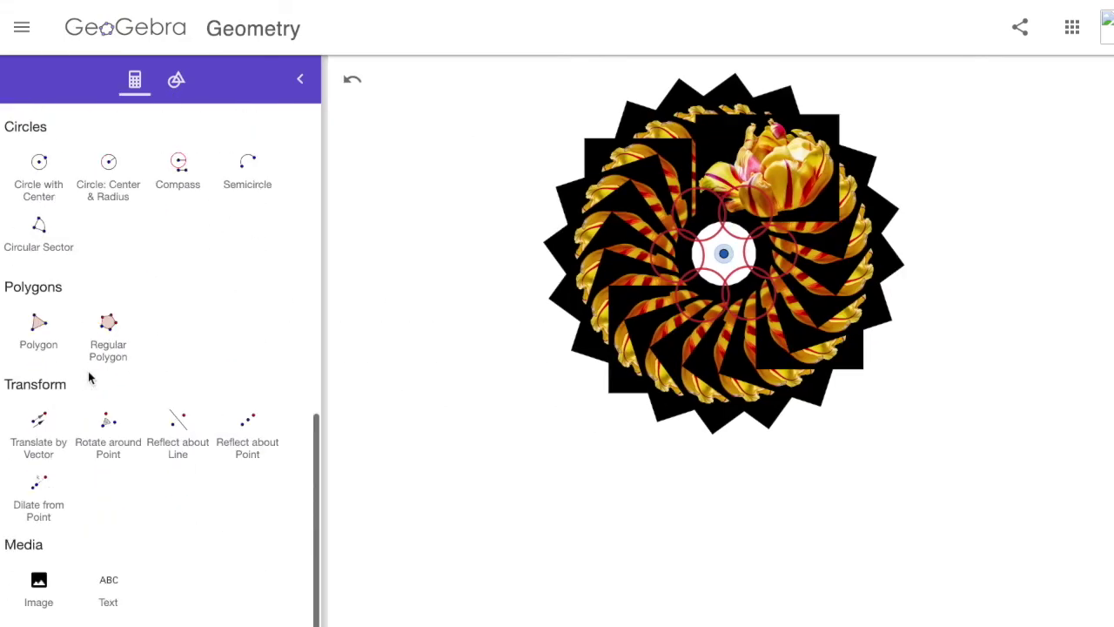
{"action": "scroll", "coordinate": [88, 371], "scroll_direction": "up", "scroll_amount": 5}
{"action": "scroll", "coordinate": [88, 371], "scroll_direction": "down", "scroll_amount": 8}
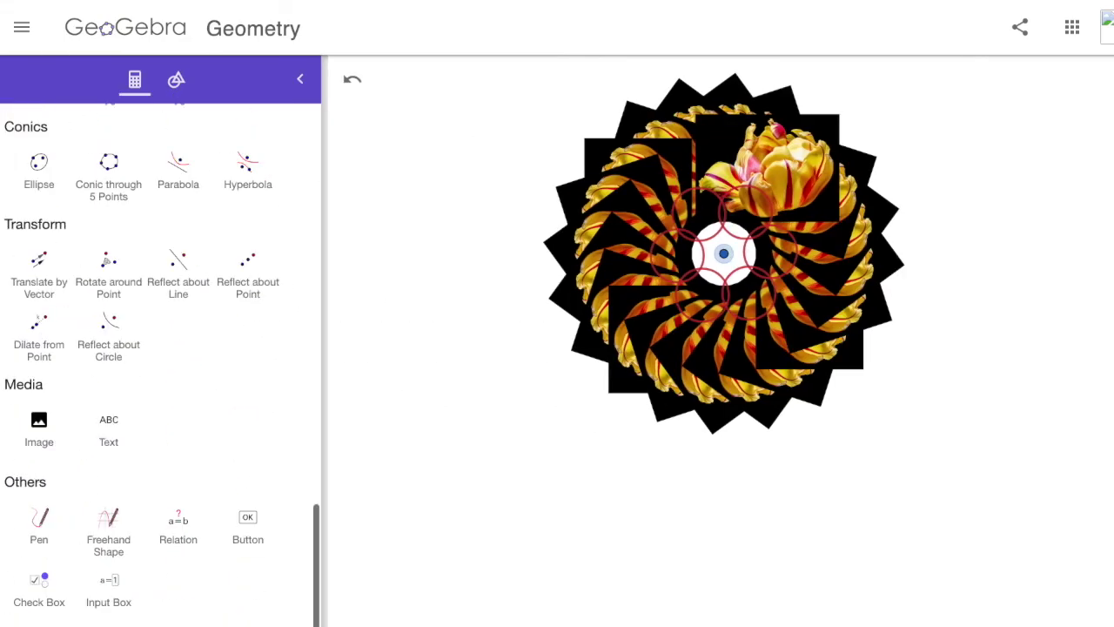
- Try to export the tulip ring drawing as a downloaded PNG image
{"action": "left_click", "coordinate": [22, 31]}
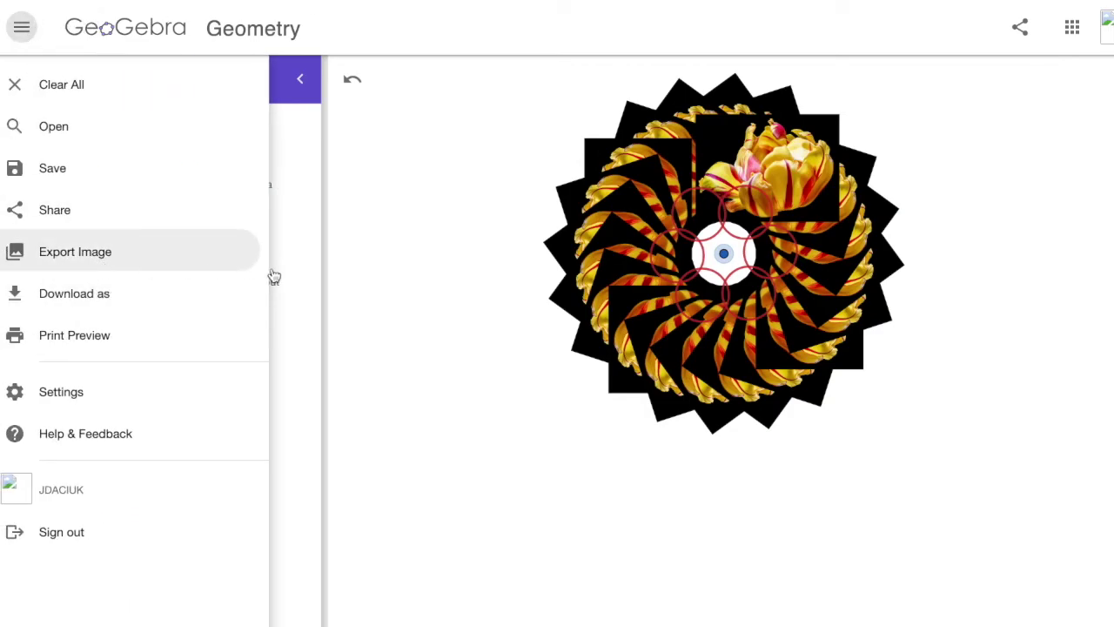
{"action": "left_click", "coordinate": [254, 267]}
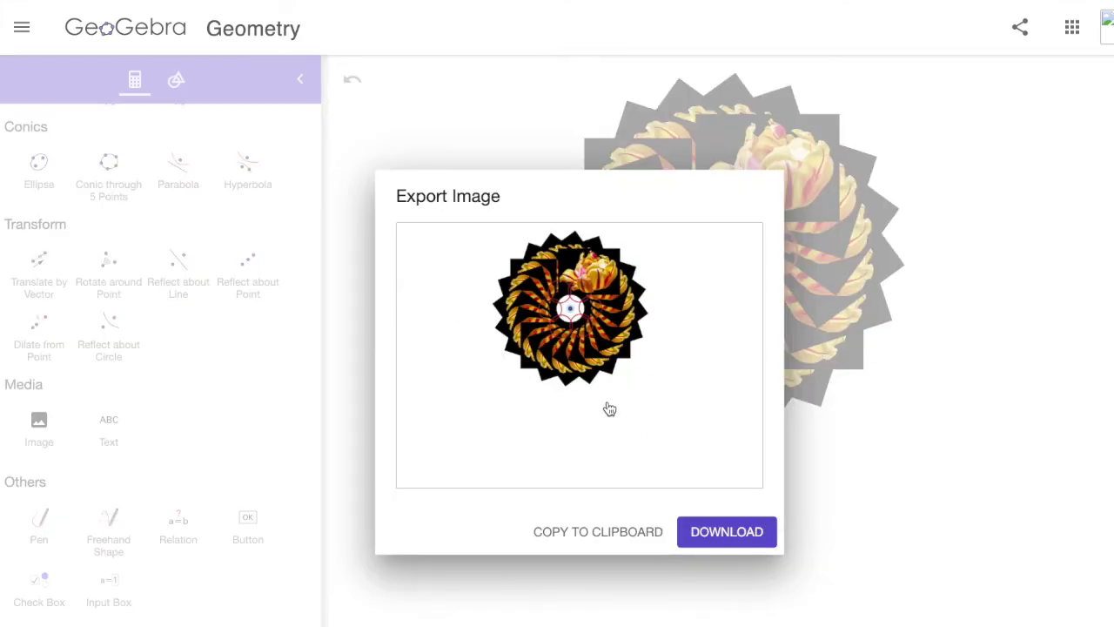
{"action": "left_click", "coordinate": [734, 544]}
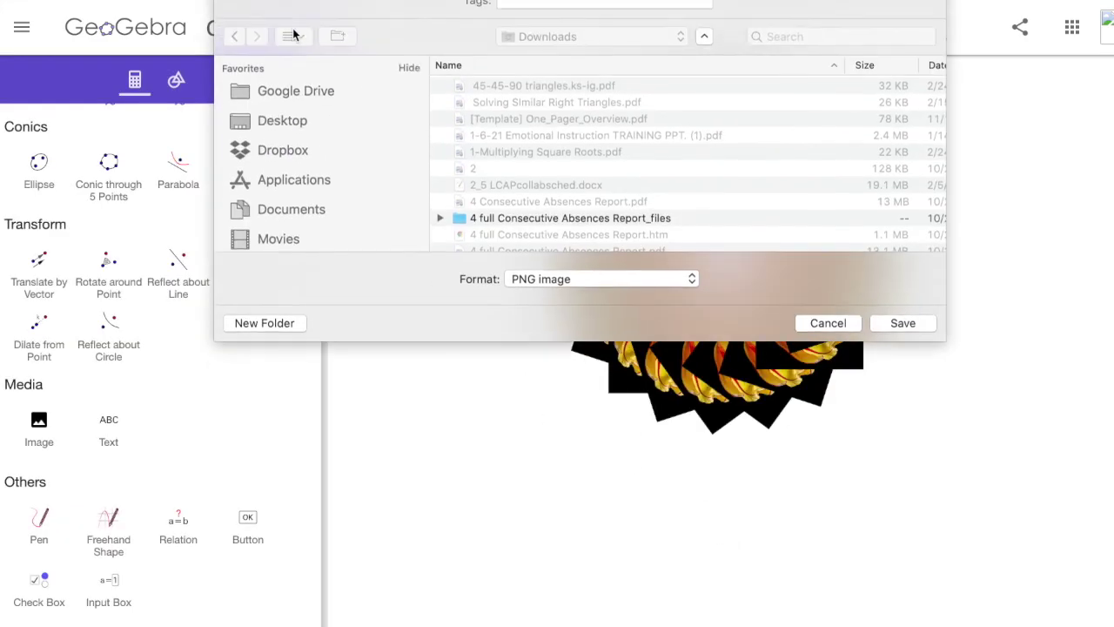
{"action": "left_click", "coordinate": [827, 339]}
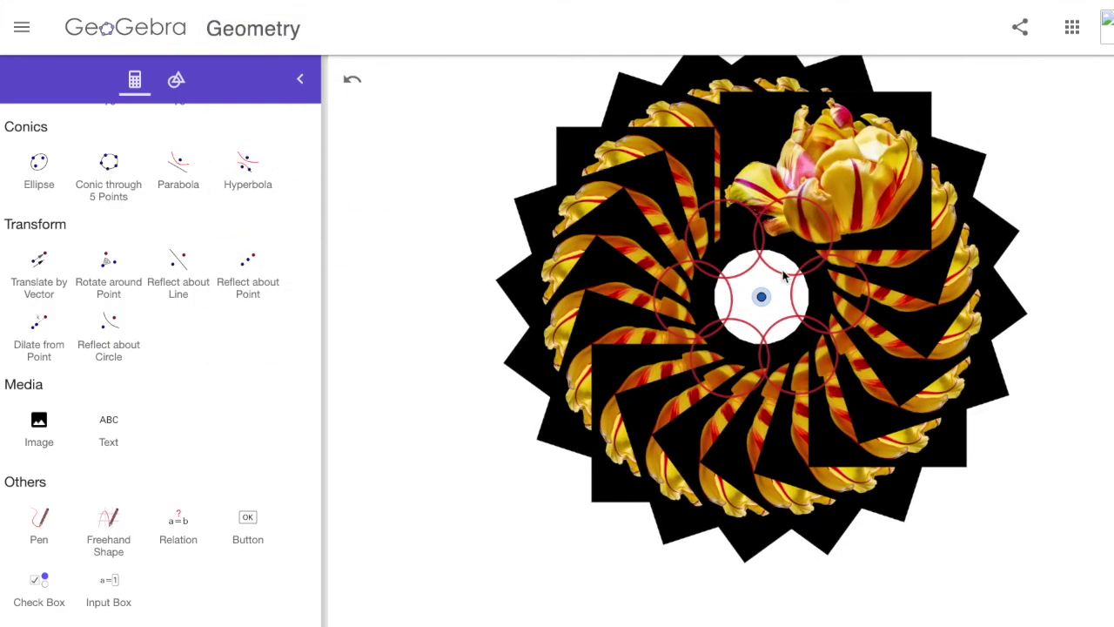